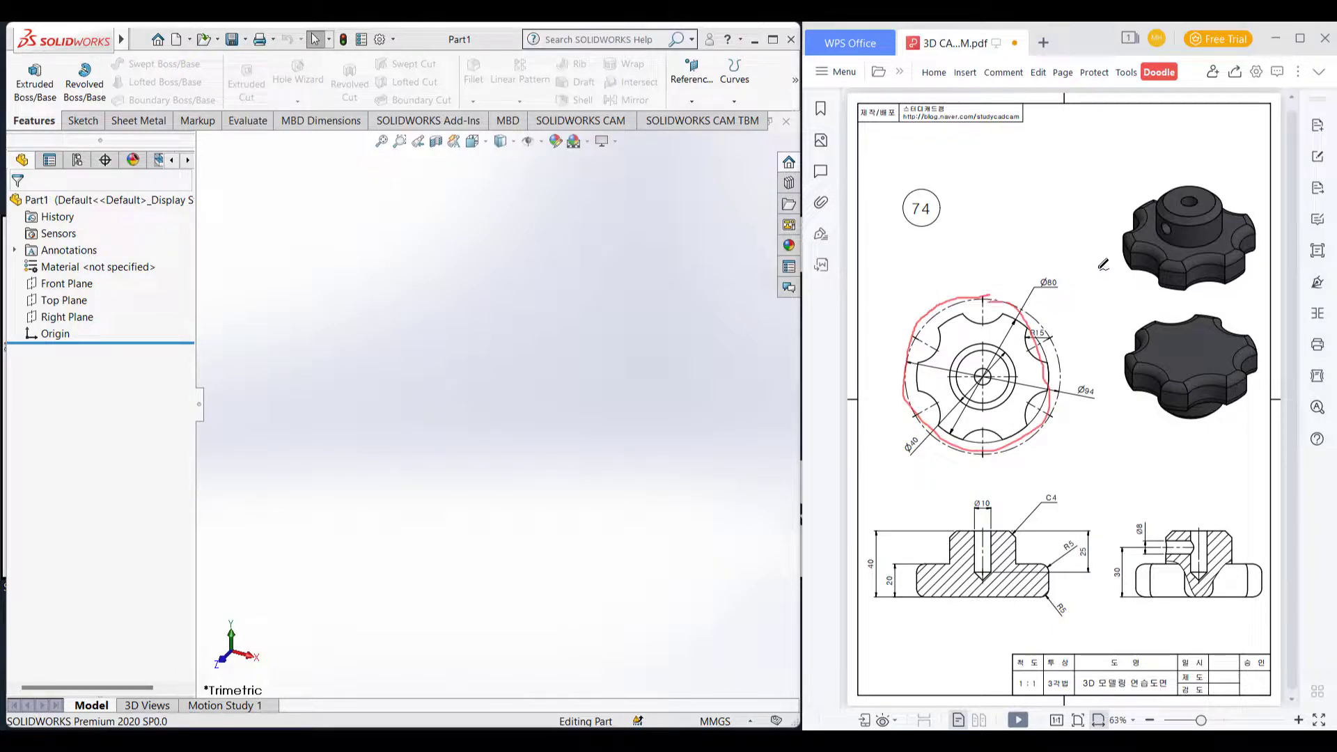
Mark the outer knob circles and their Ø94 and Ø80 dimensions on the reference drawing
mouse_move(1083, 369)
mouse_down()
mouse_move(1086, 414)
mouse_move(1123, 364)
mouse_move(1104, 367)
mouse_up()
mouse_move(986, 310)
mouse_down()
mouse_move(938, 341)
mouse_move(968, 436)
mouse_move(1014, 354)
mouse_up()
drag(1038, 265, 1062, 261)
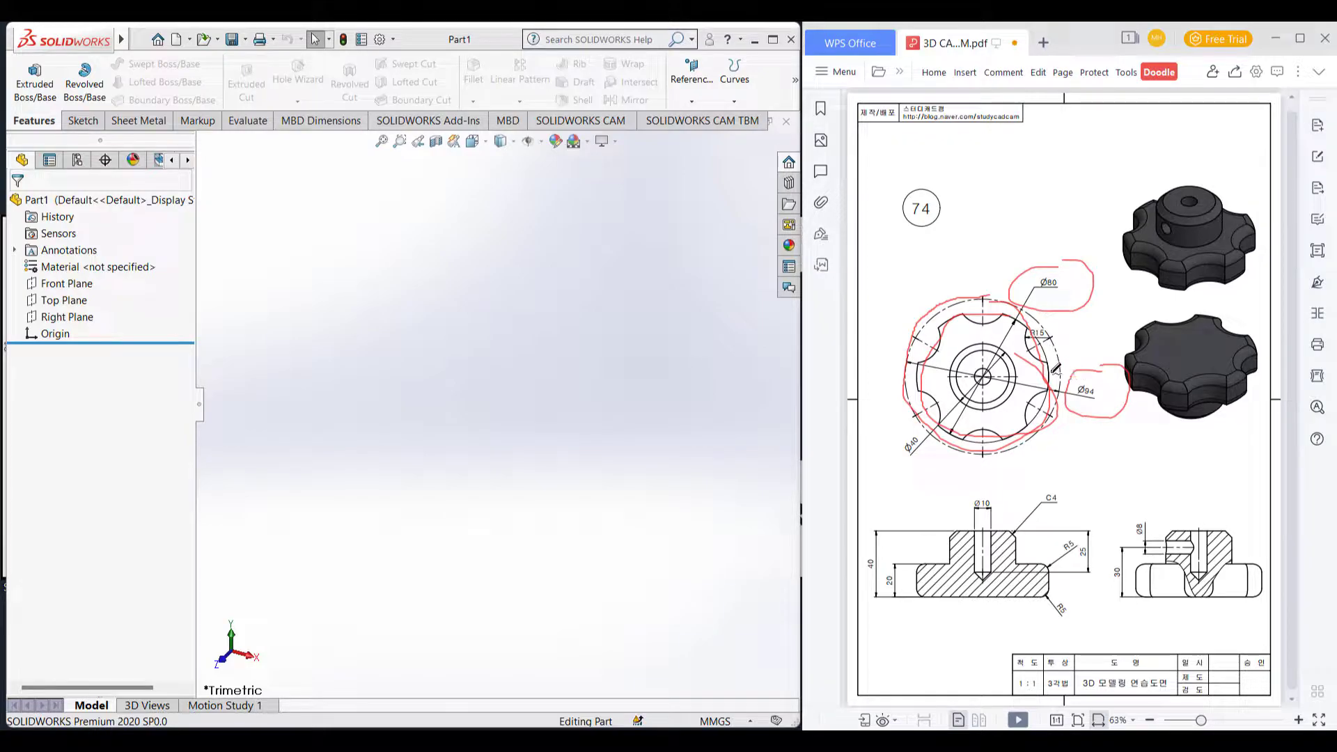
mouse_move(1034, 321)
mouse_down()
mouse_move(1062, 354)
mouse_move(1048, 317)
mouse_up()
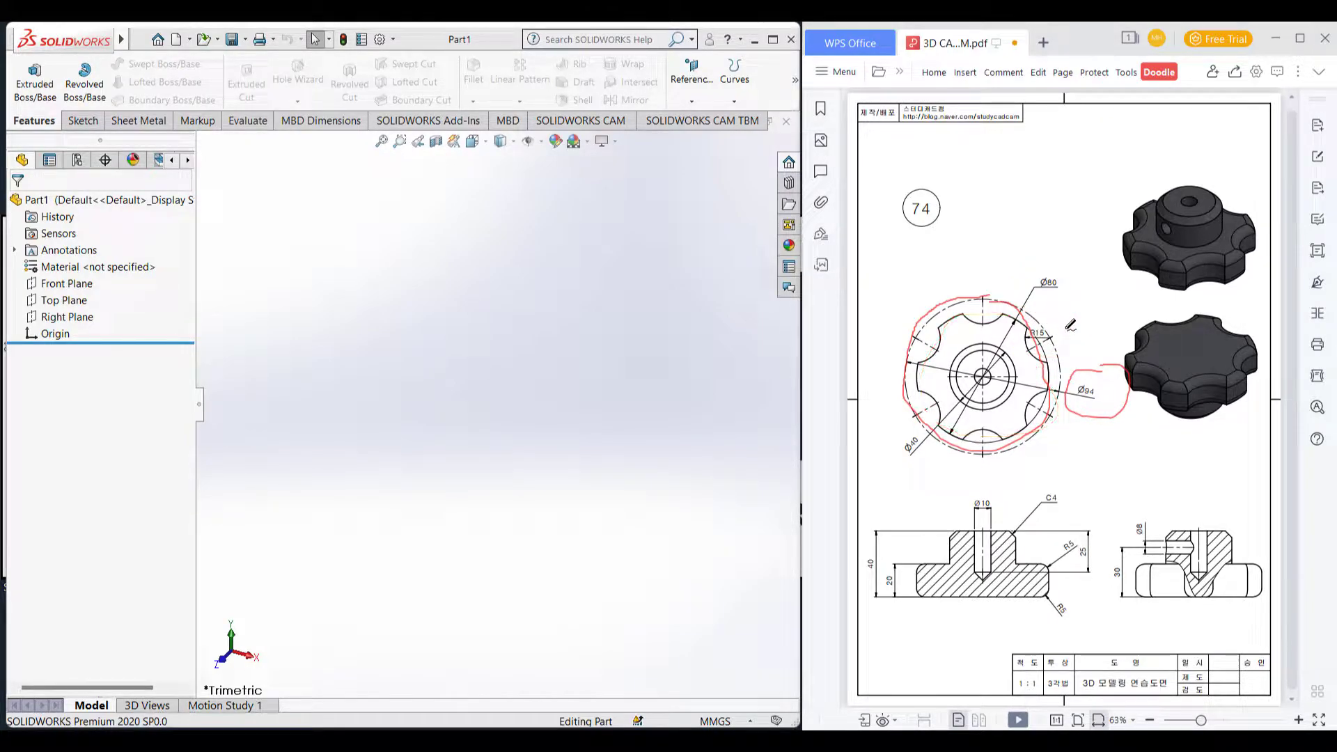
mouse_move(1053, 319)
mouse_down()
mouse_move(1059, 336)
mouse_move(1049, 313)
mouse_up()
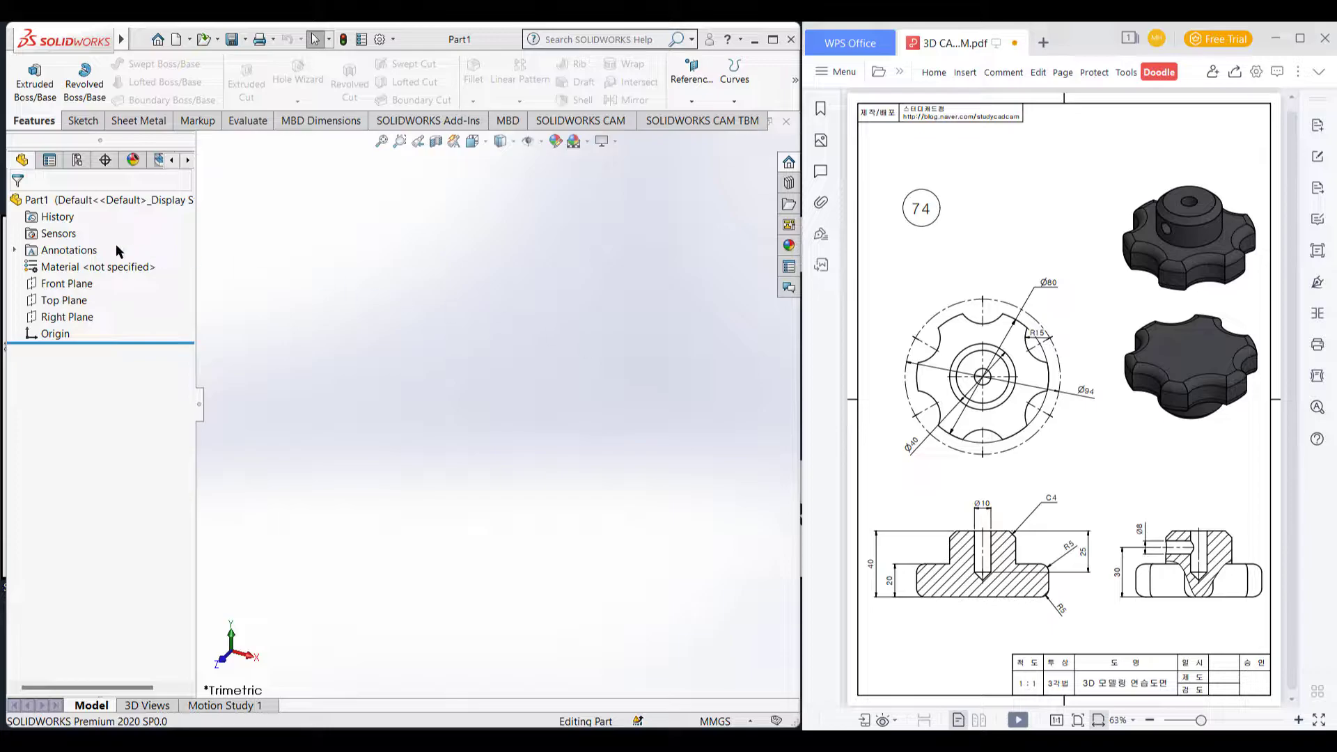
Start a sketch on the Top Plane and draw a 94 mm diameter circle centred on the origin
click(76, 284)
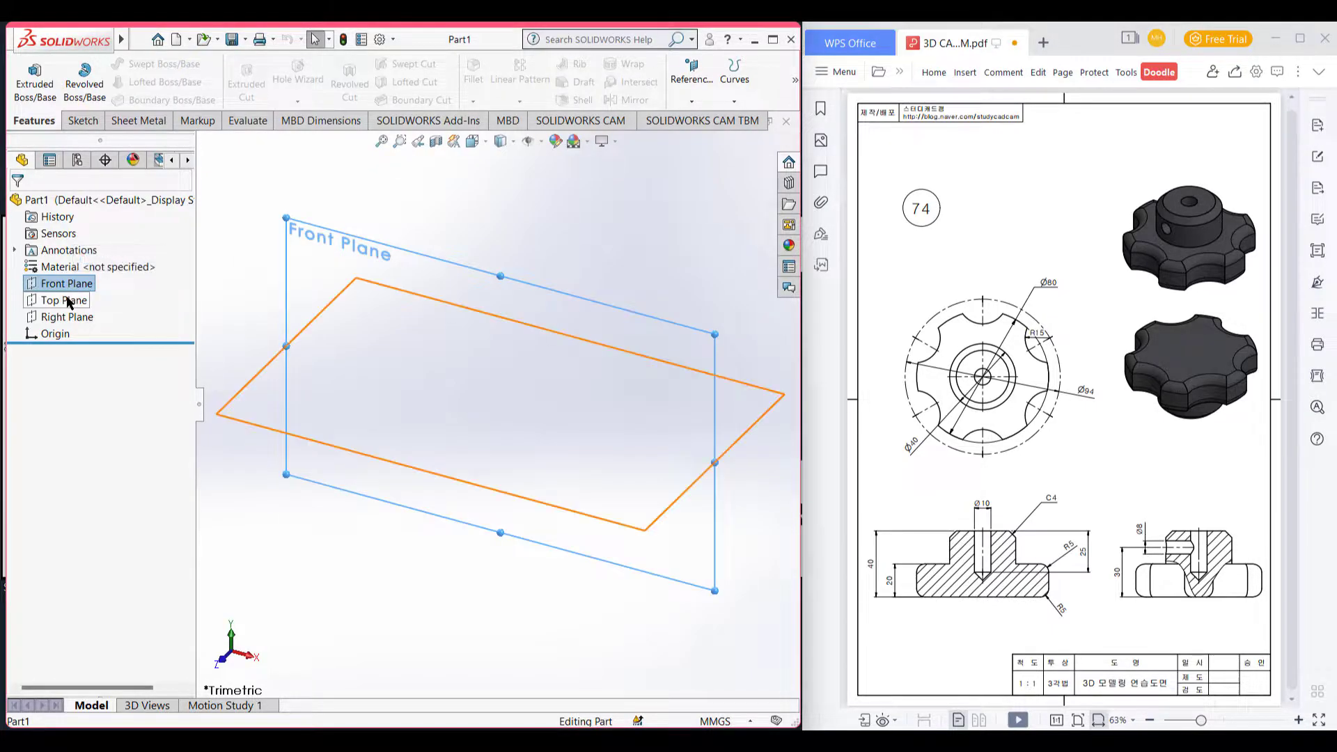
click(69, 300)
right_click(70, 300)
click(135, 272)
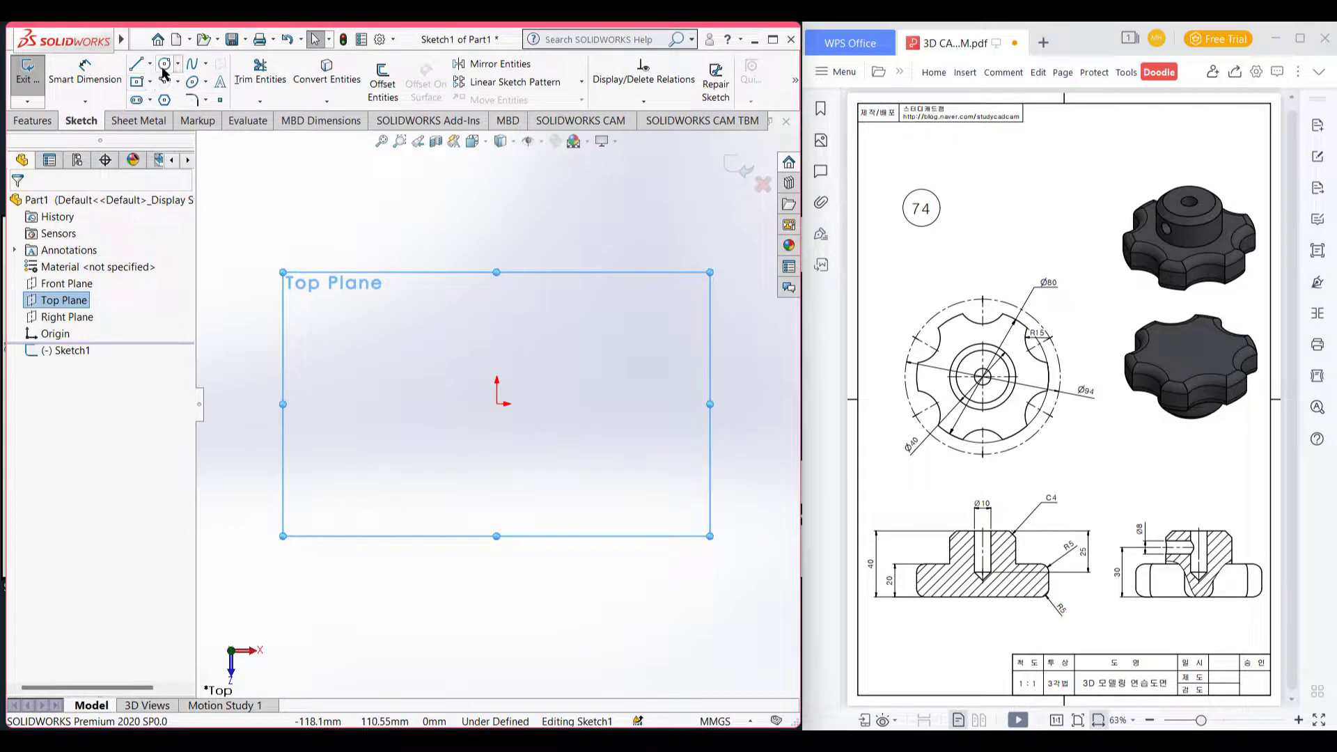
click(163, 67)
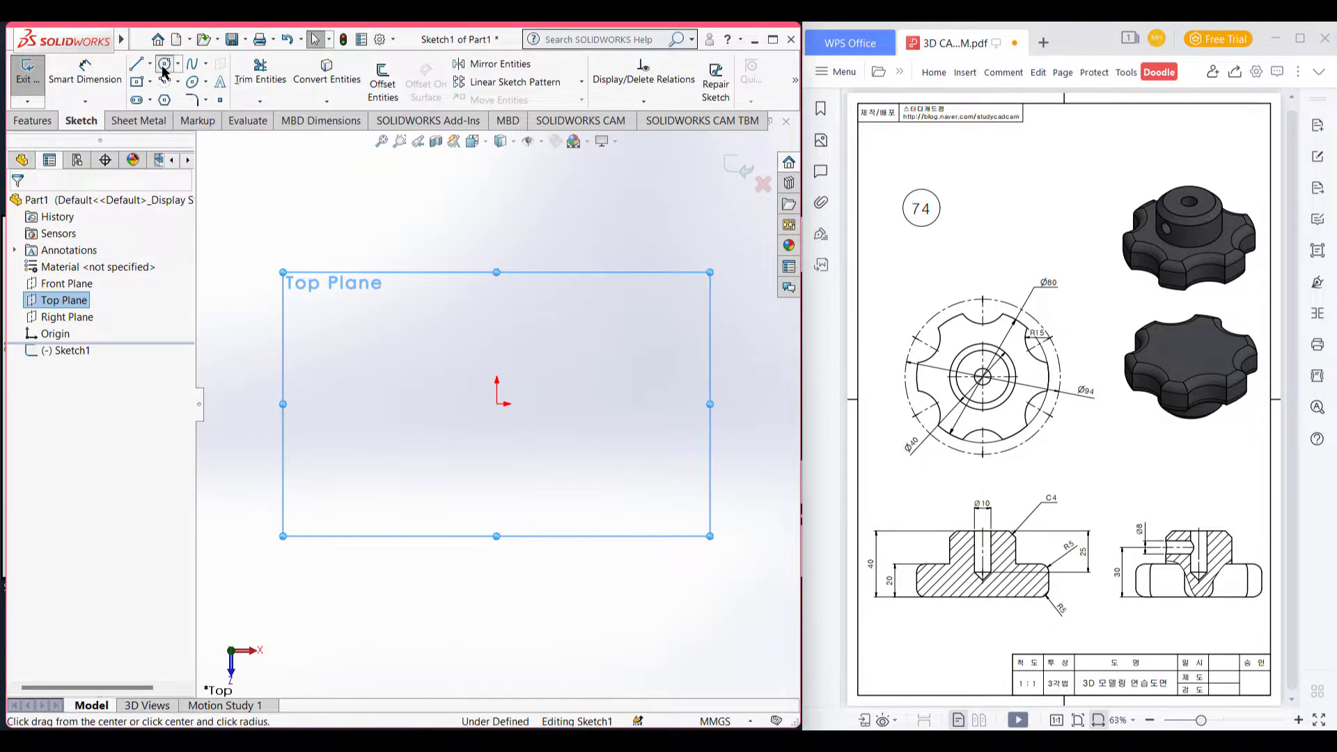
click(496, 404)
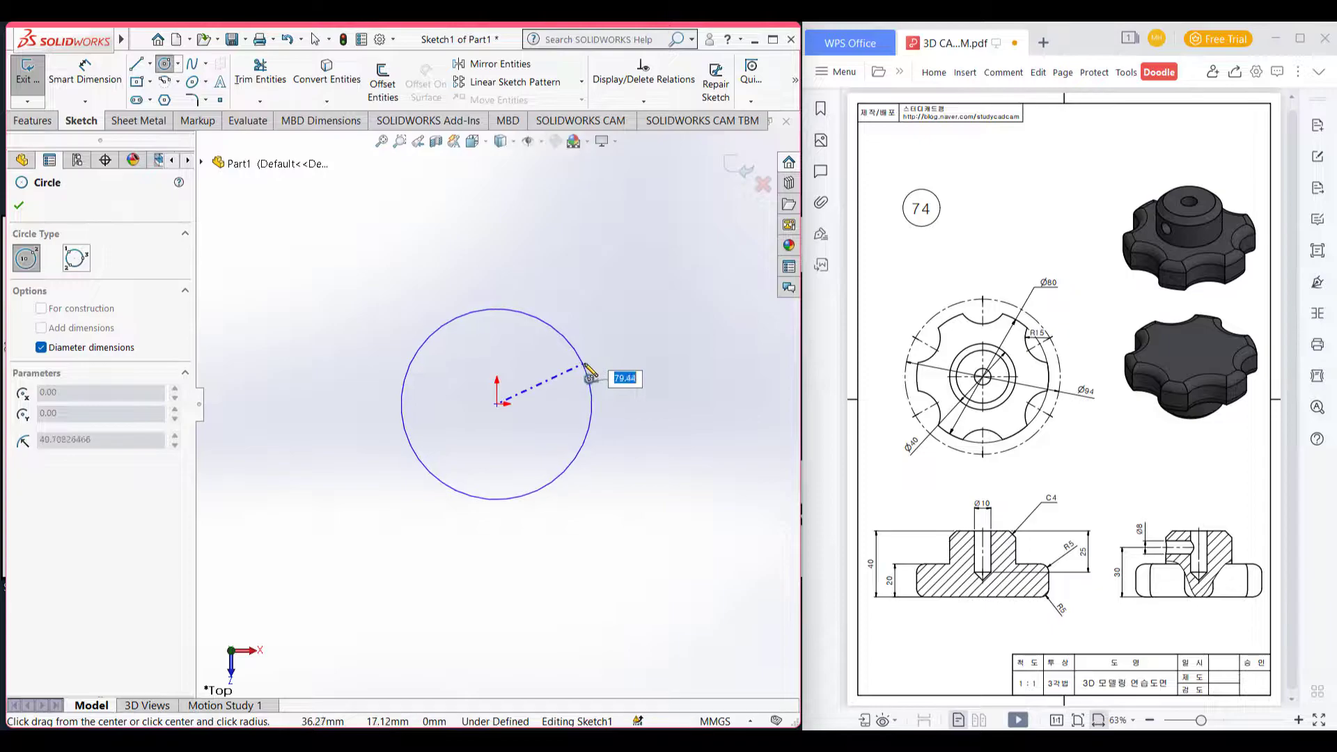
text(9)
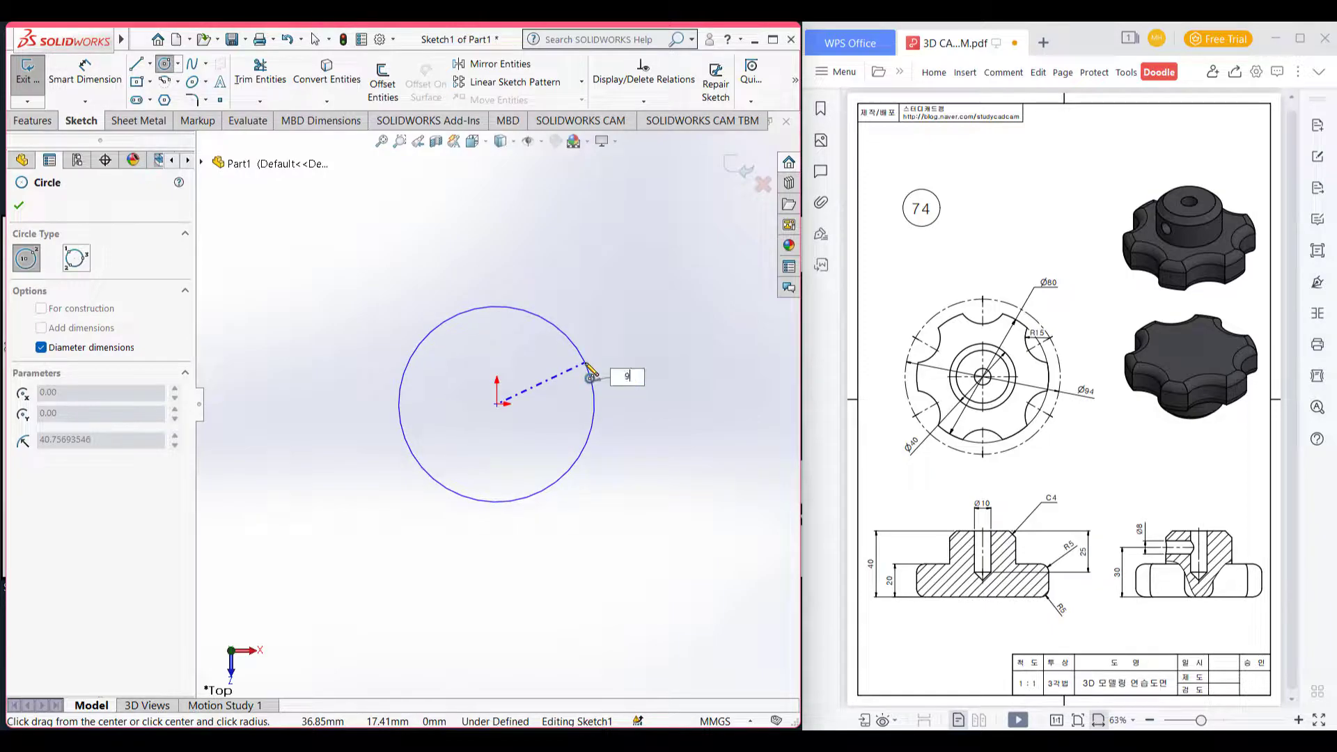
text(4)
key(Return)
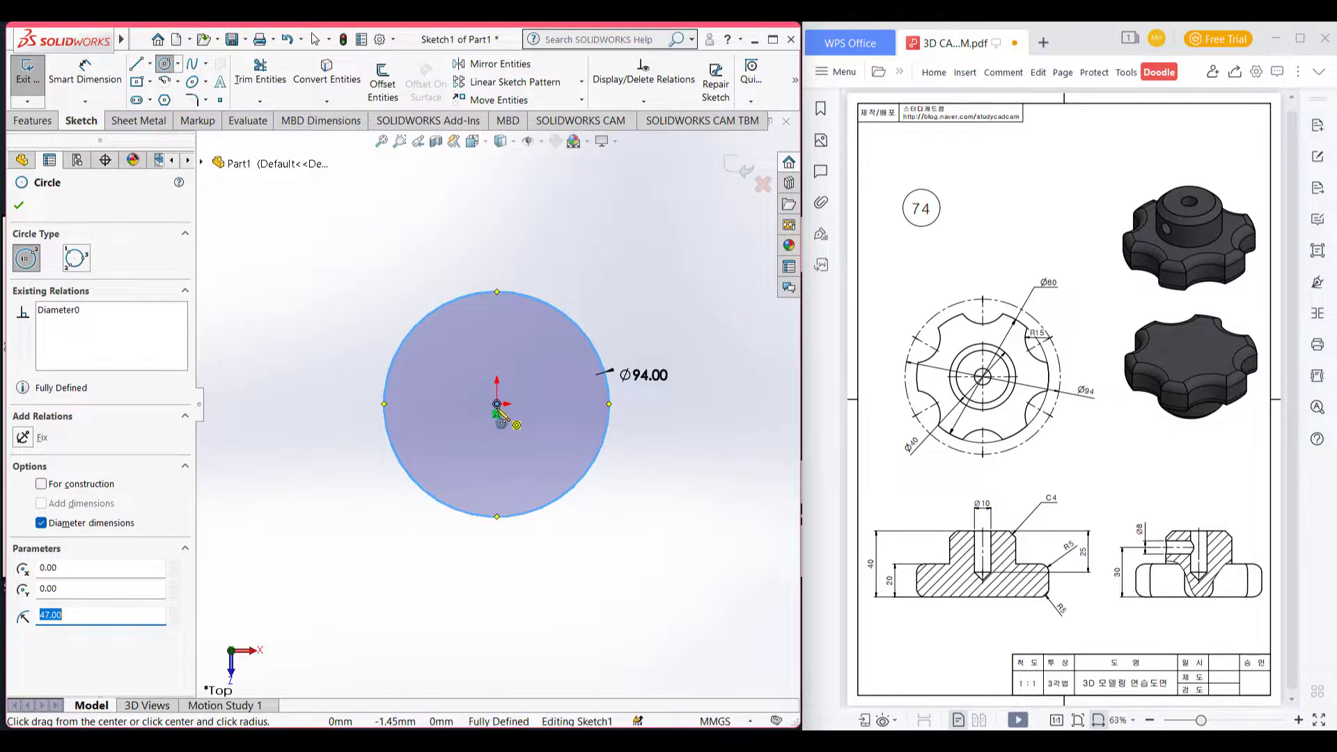
Draw a concentric 80 mm diameter circle centred on the origin
click(497, 404)
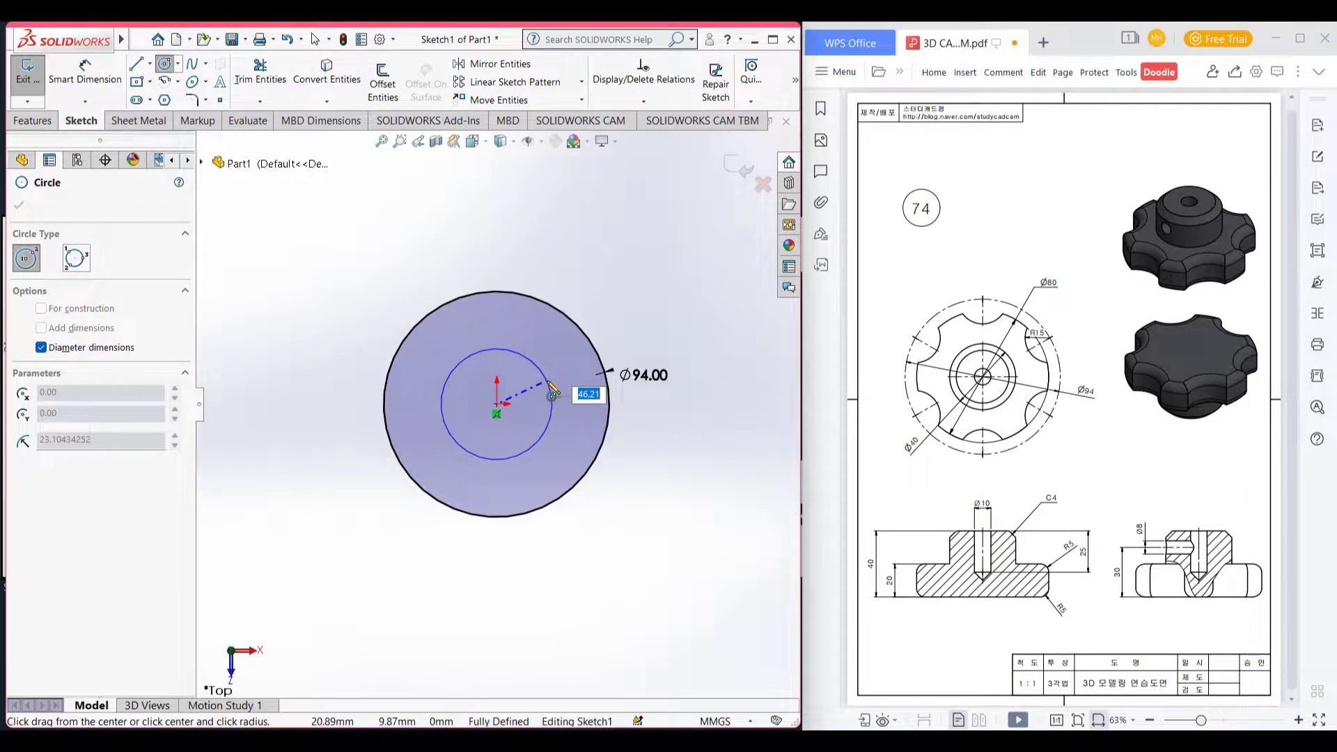
text(8)
key(Return)
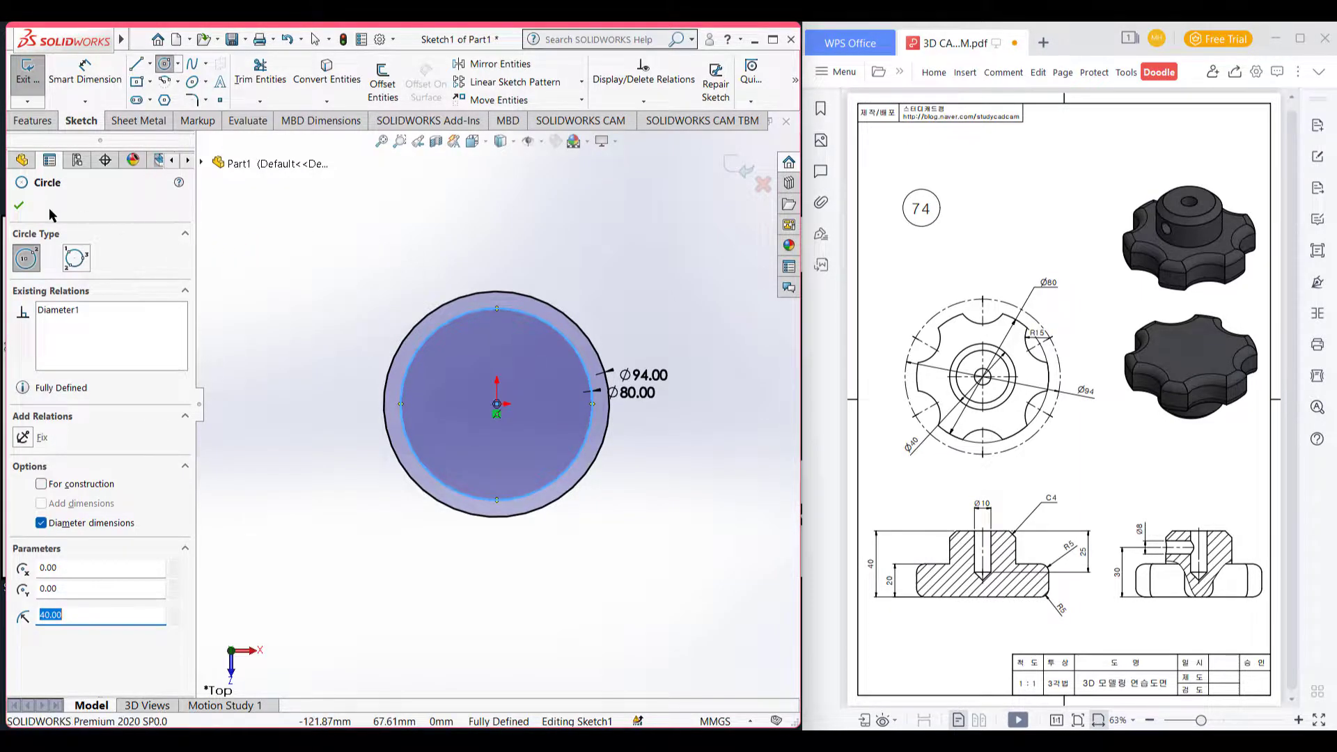
click(19, 205)
Make the 94 mm circle construction geometry and the 80 mm circle a normal contour
right_click(290, 256)
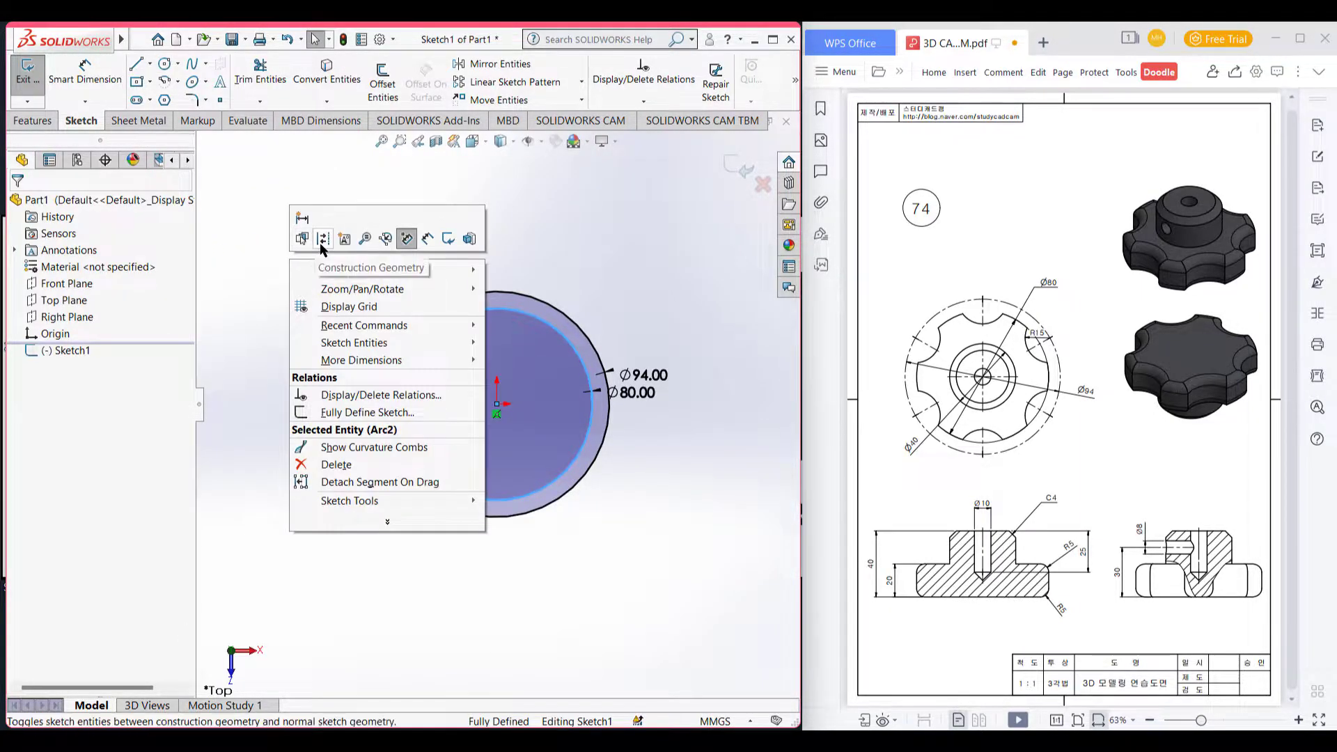
click(322, 241)
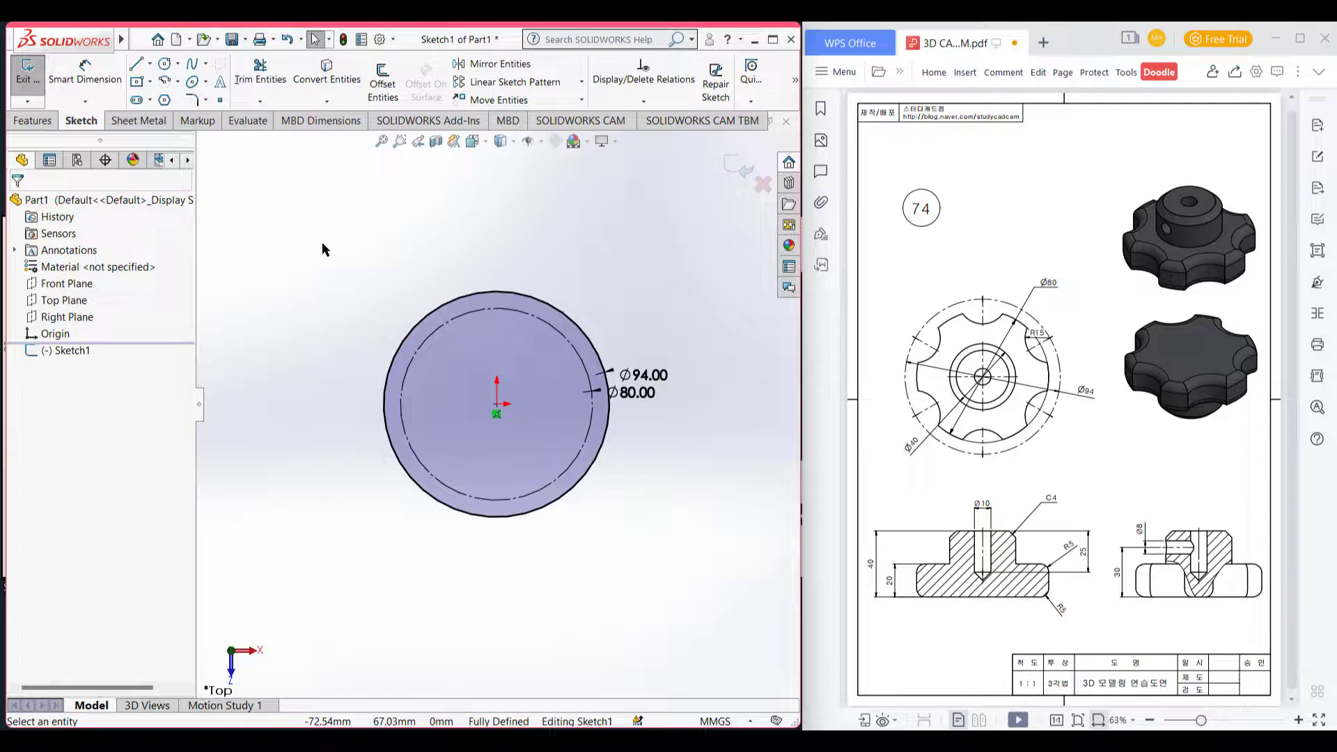
right_click(354, 265)
click(386, 249)
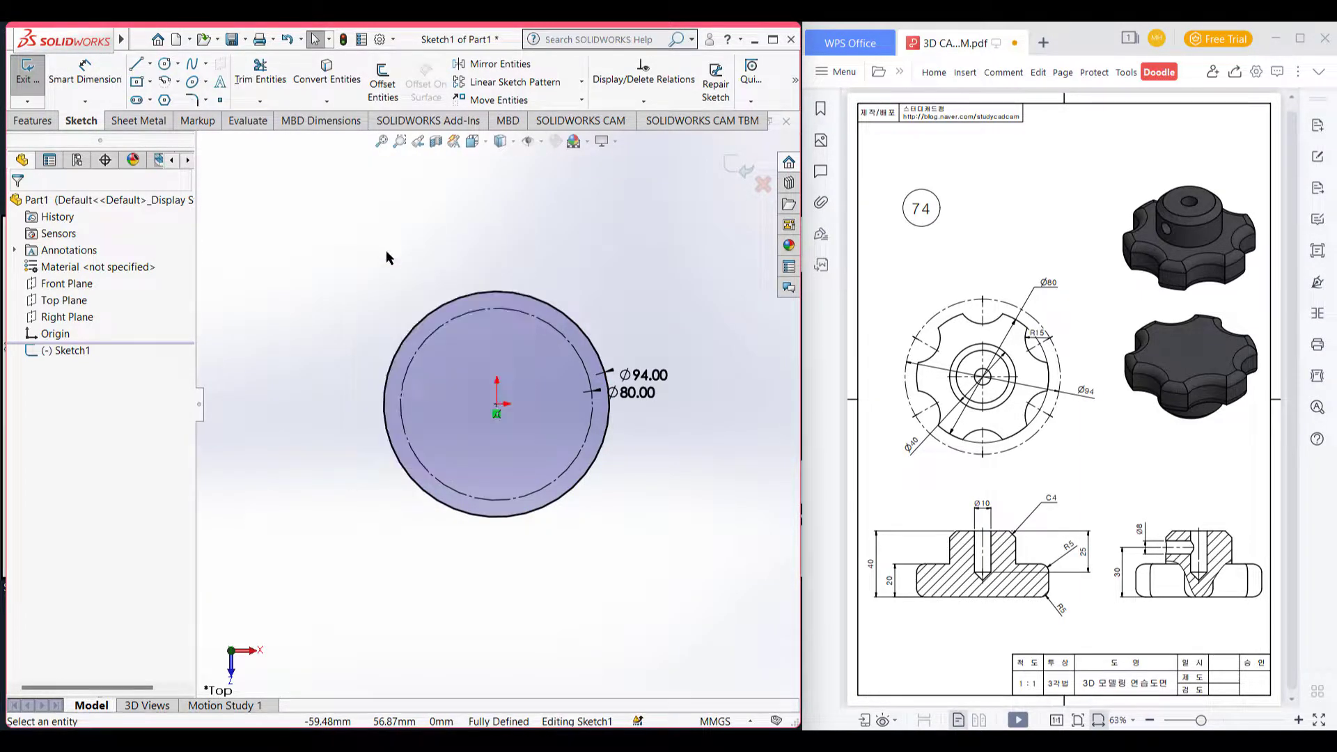
click(450, 322)
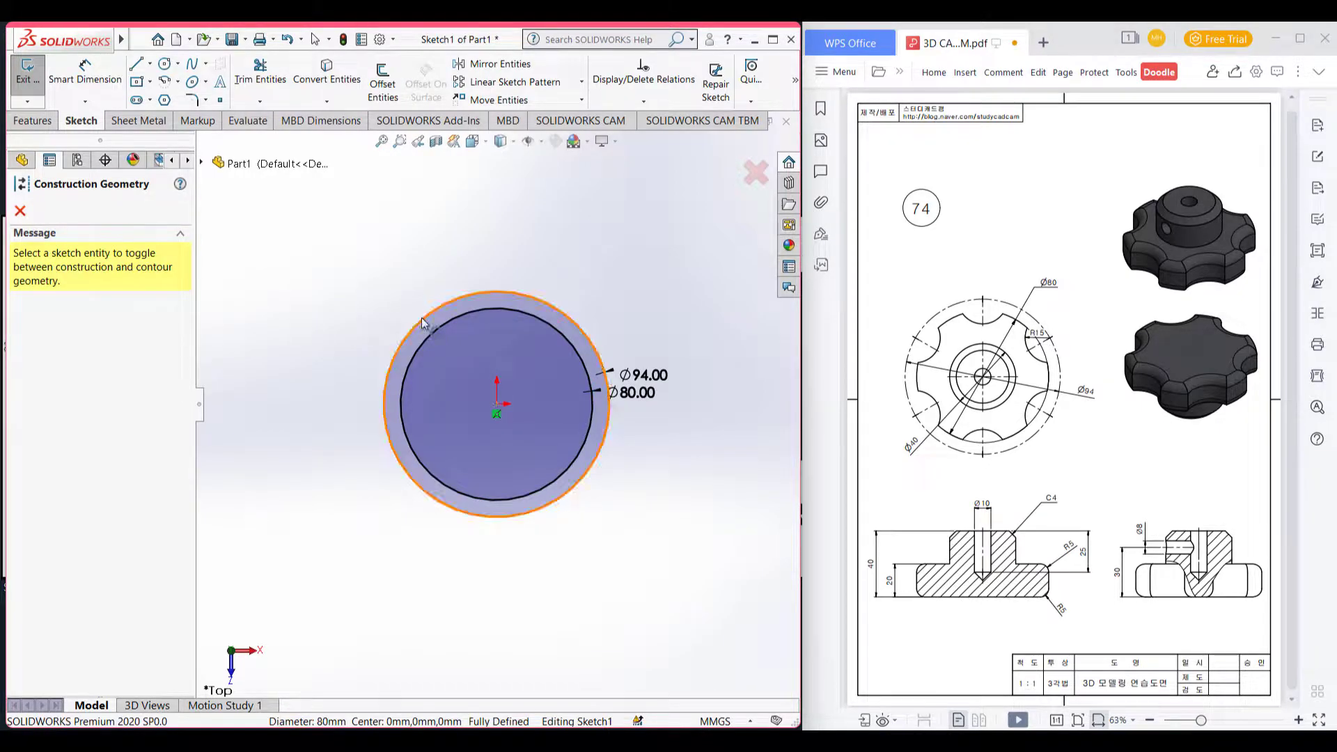
click(422, 321)
click(20, 210)
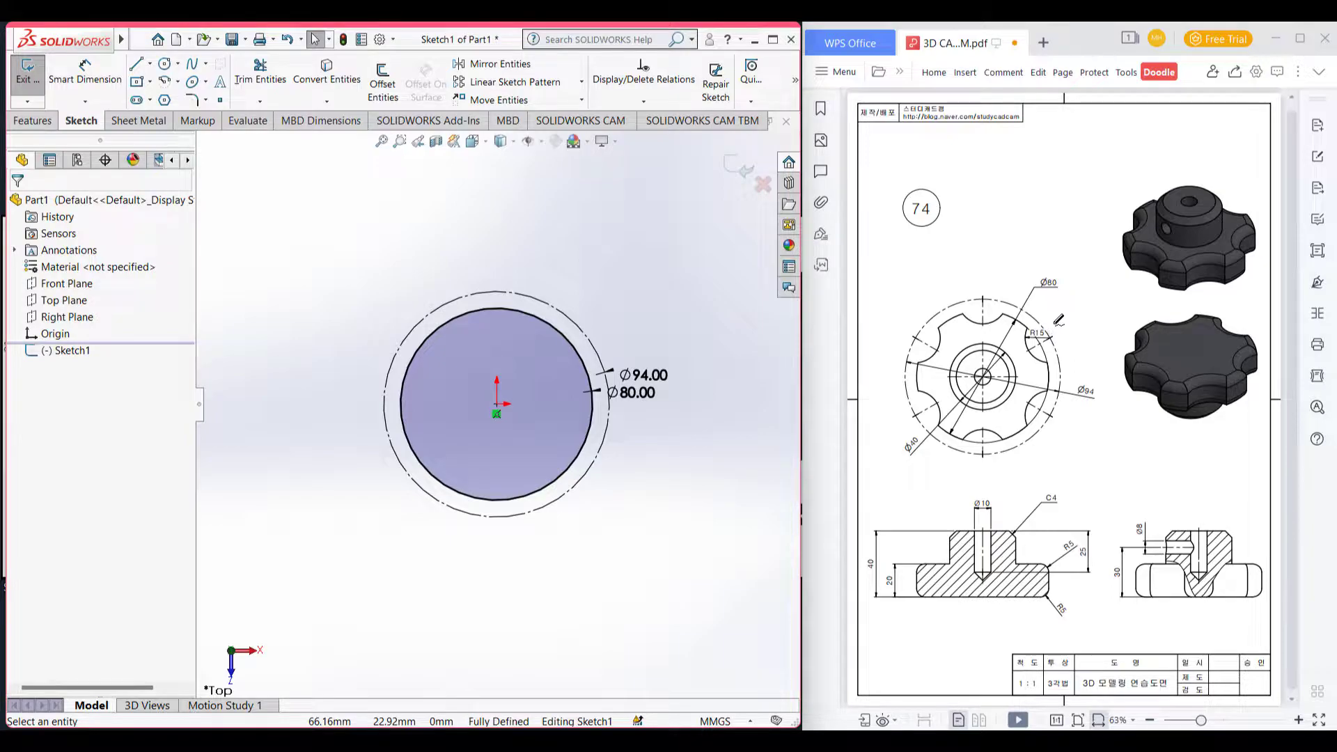
Mark the R15 notch on the drawing and sketch a 30 mm diameter circle centred directly above the origin on the 94 mm circle
mouse_move(1017, 322)
mouse_down()
mouse_move(1030, 348)
mouse_move(1064, 318)
mouse_up()
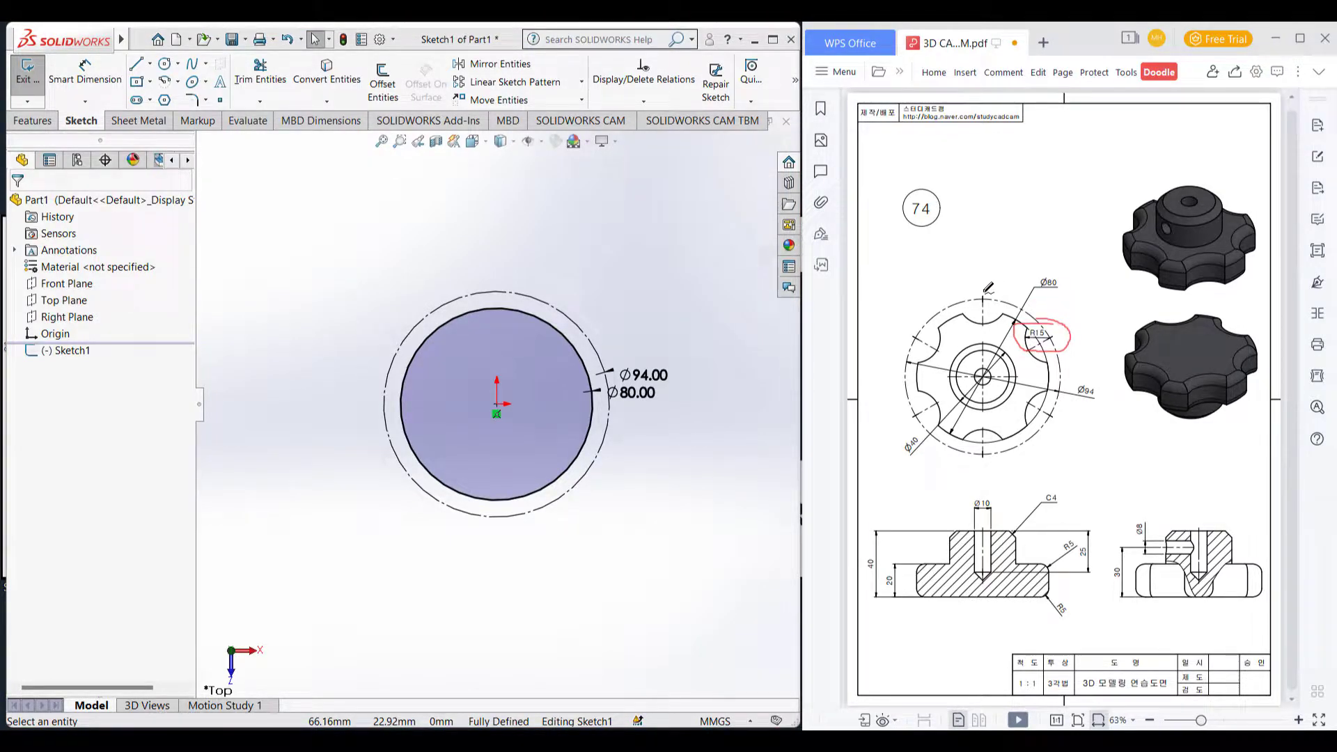
drag(1028, 348, 1056, 354)
click(165, 65)
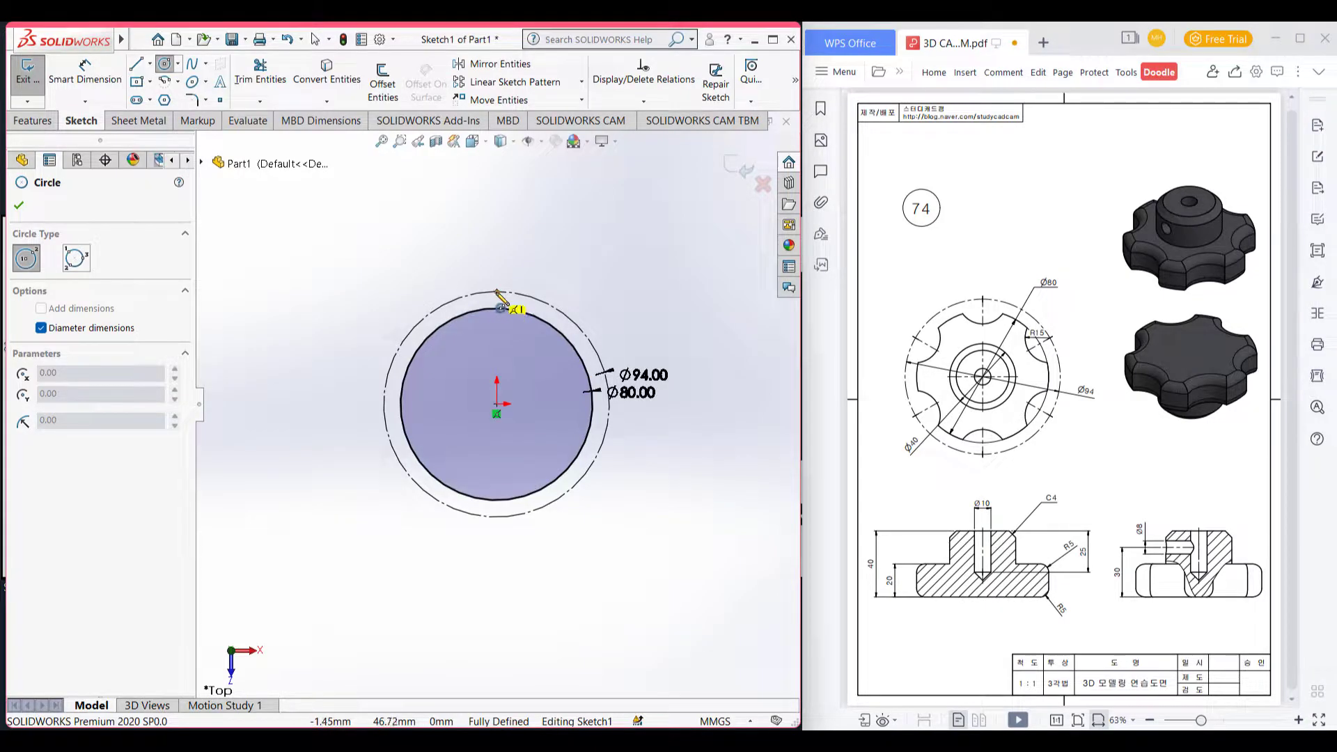
click(497, 292)
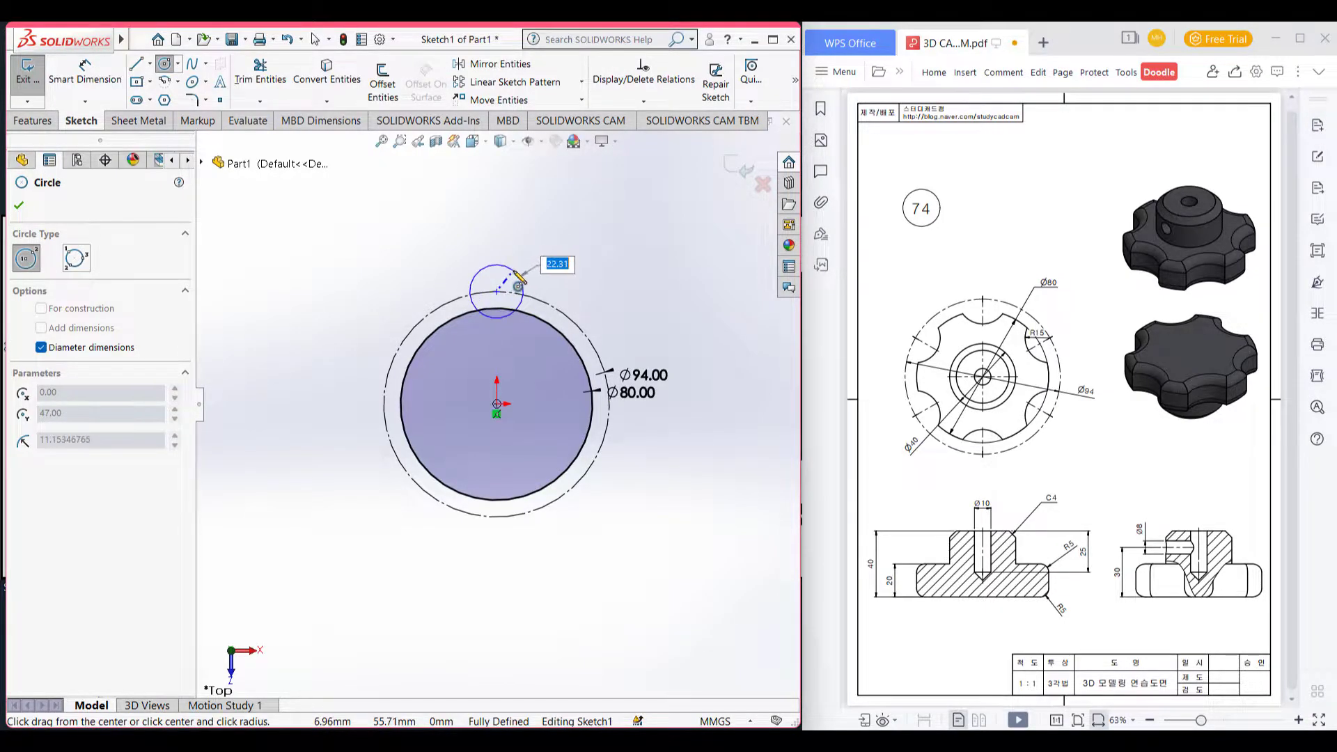
text(15*2)
key(Return)
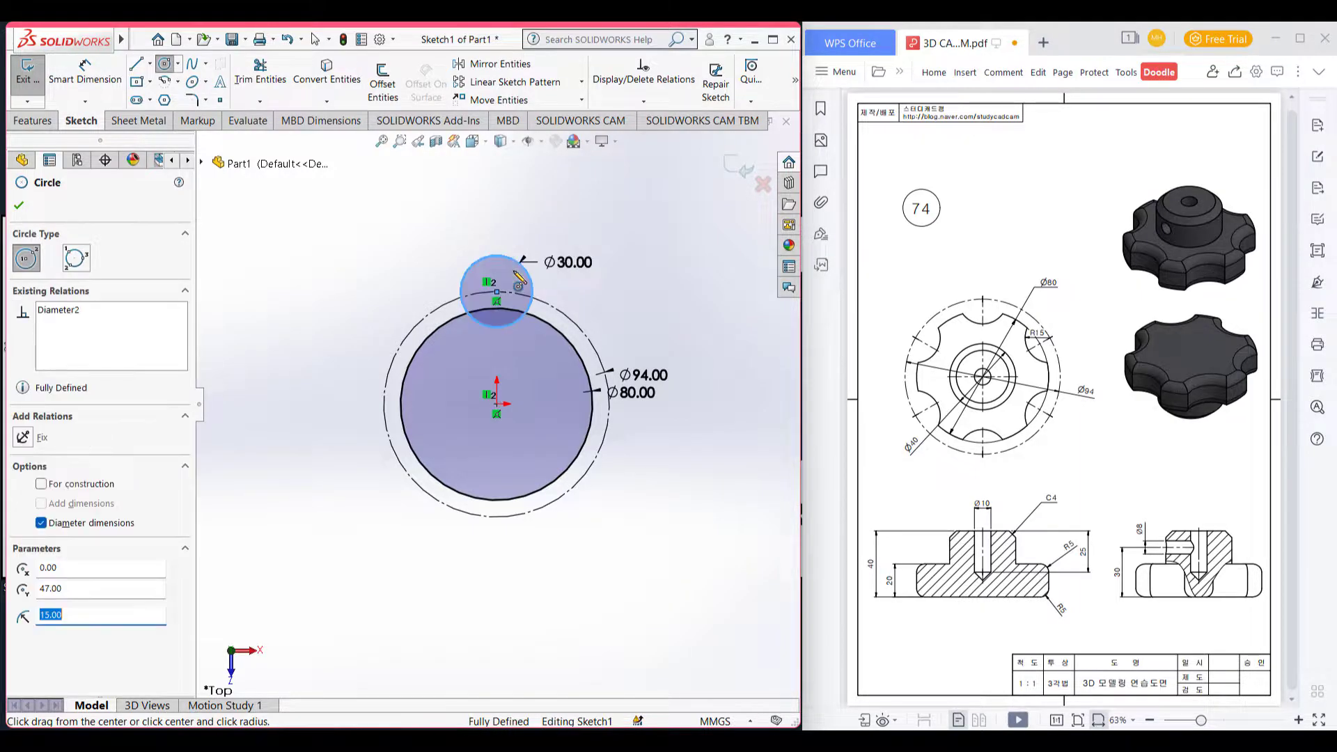
click(19, 208)
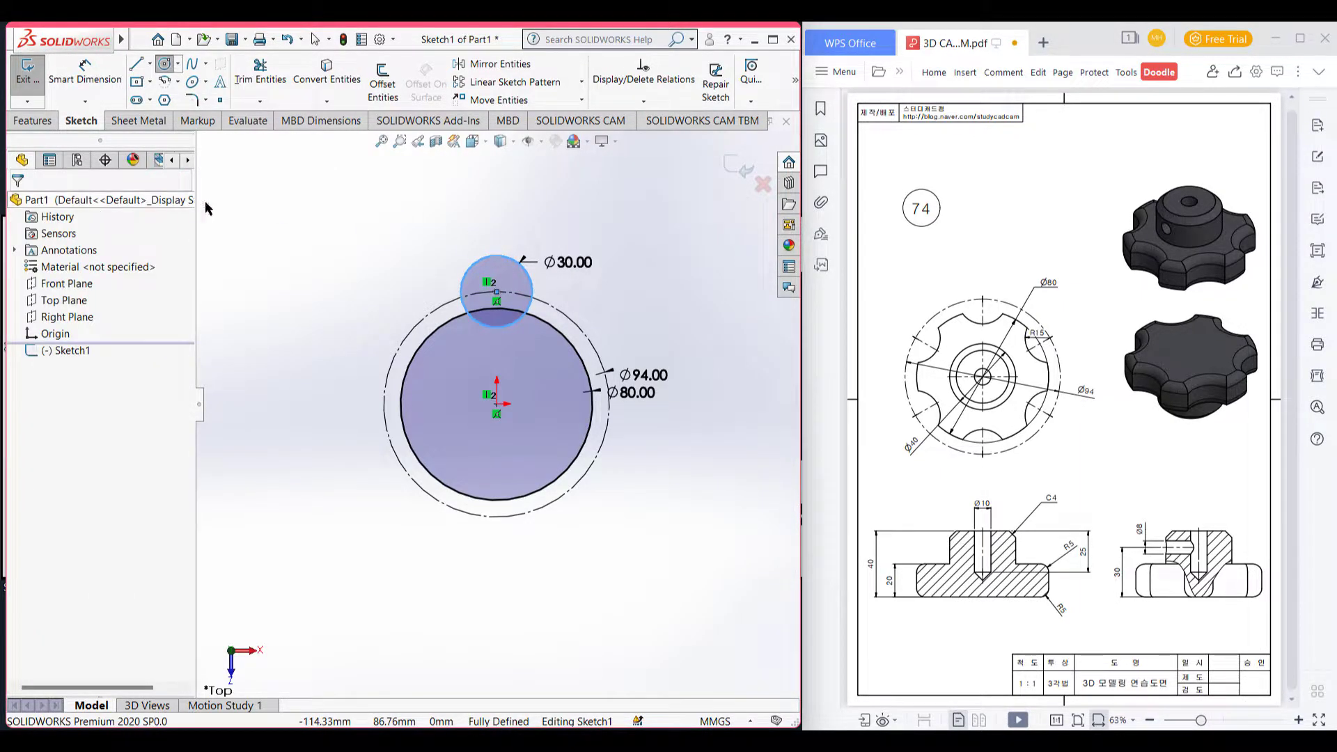
Create a circular sketch pattern of the 30 mm circle around the origin with 6 instances over 360 degrees
click(584, 83)
click(556, 118)
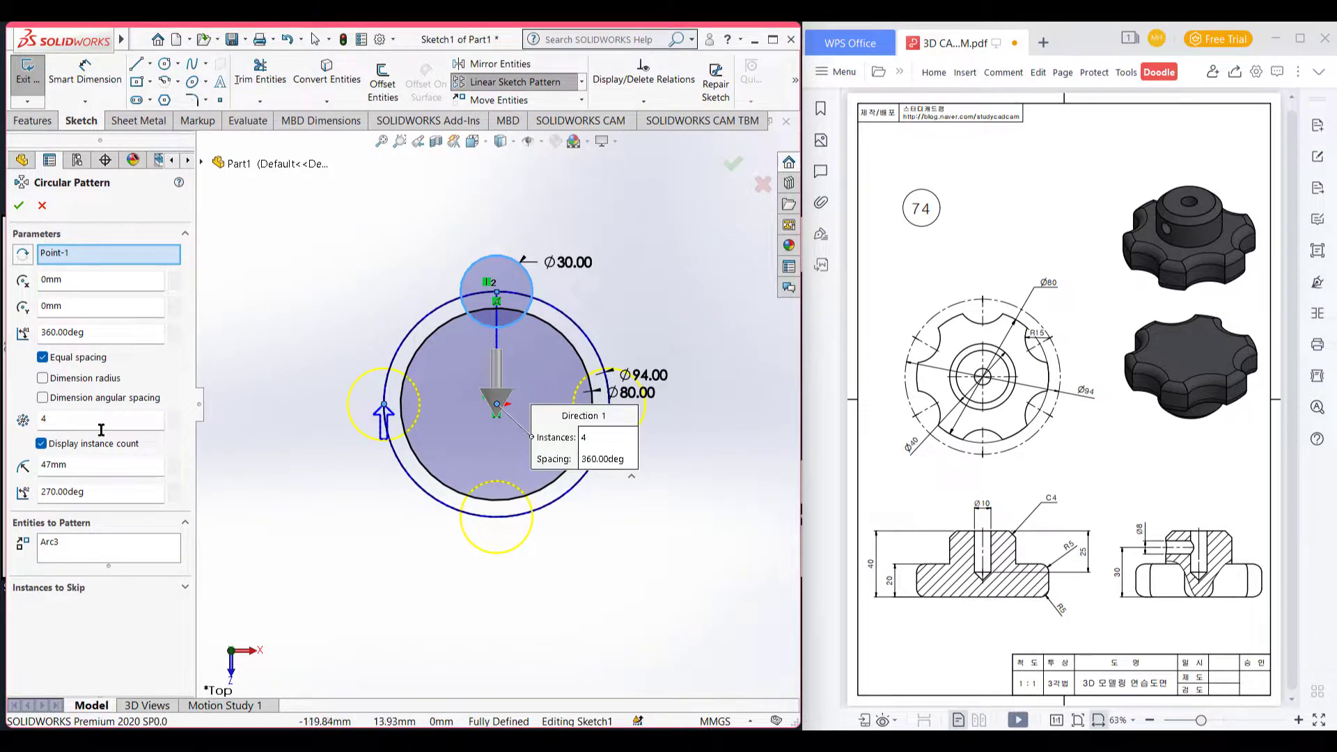
double_click(44, 420)
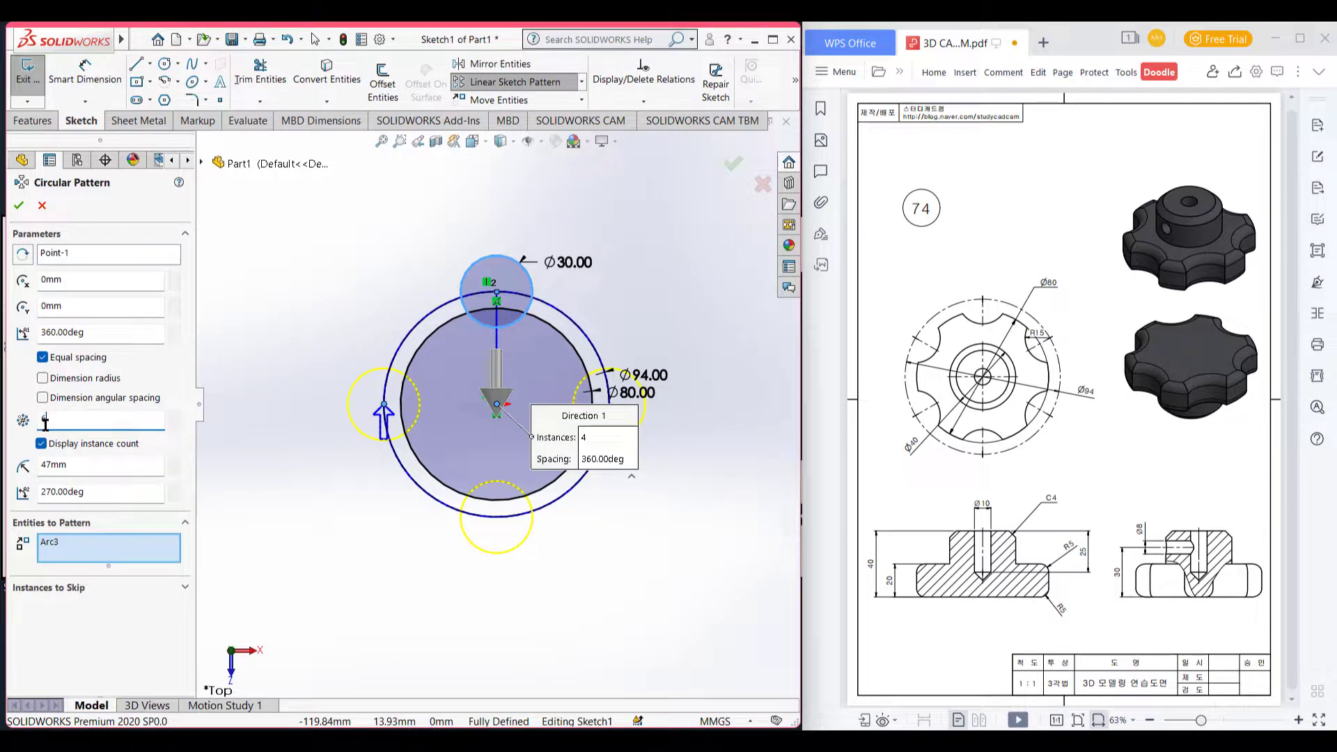
click(19, 206)
Trim the upper-left patterned circle and the 80 mm arc crossing it to form a concave notch
scroll(317, 317, down, 1)
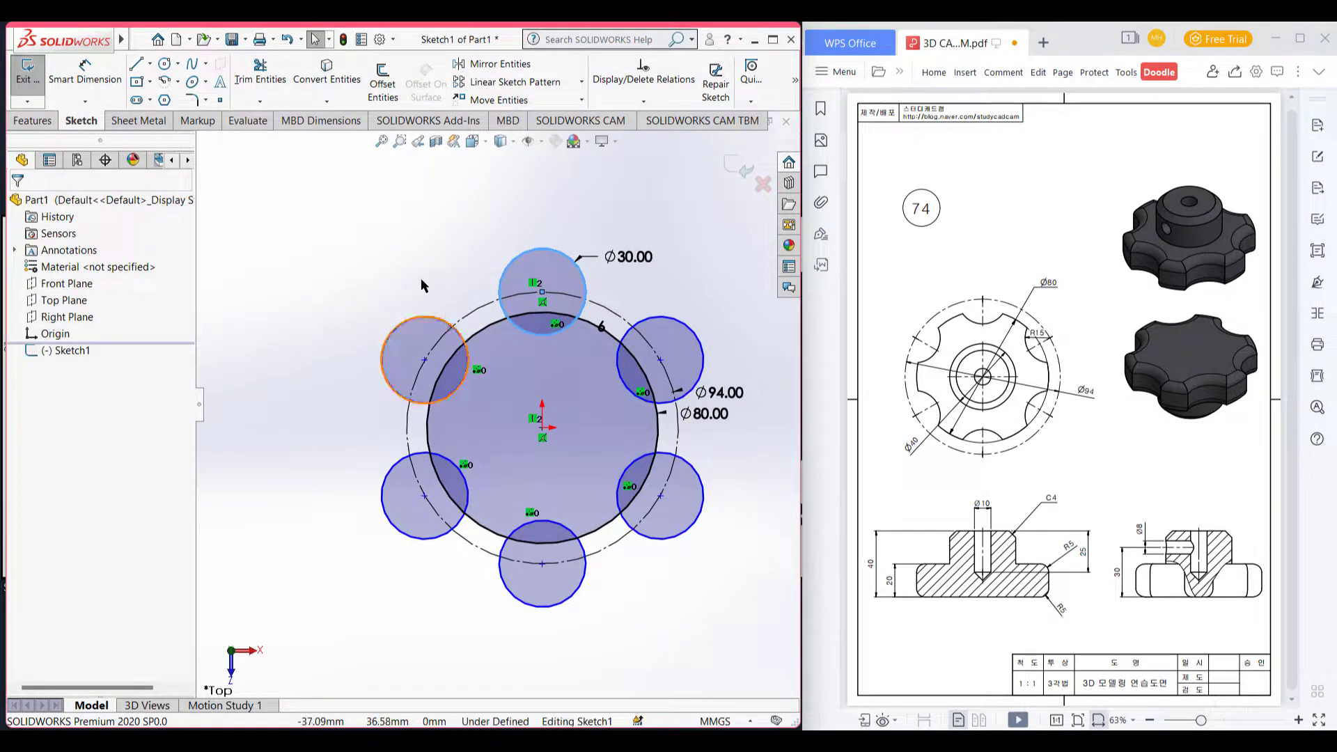
key(t)
mouse_move(371, 324)
mouse_down()
mouse_move(443, 354)
mouse_move(500, 413)
mouse_move(461, 418)
mouse_move(451, 439)
mouse_up()
scroll(443, 354, up, 1)
scroll(446, 360, down, 2)
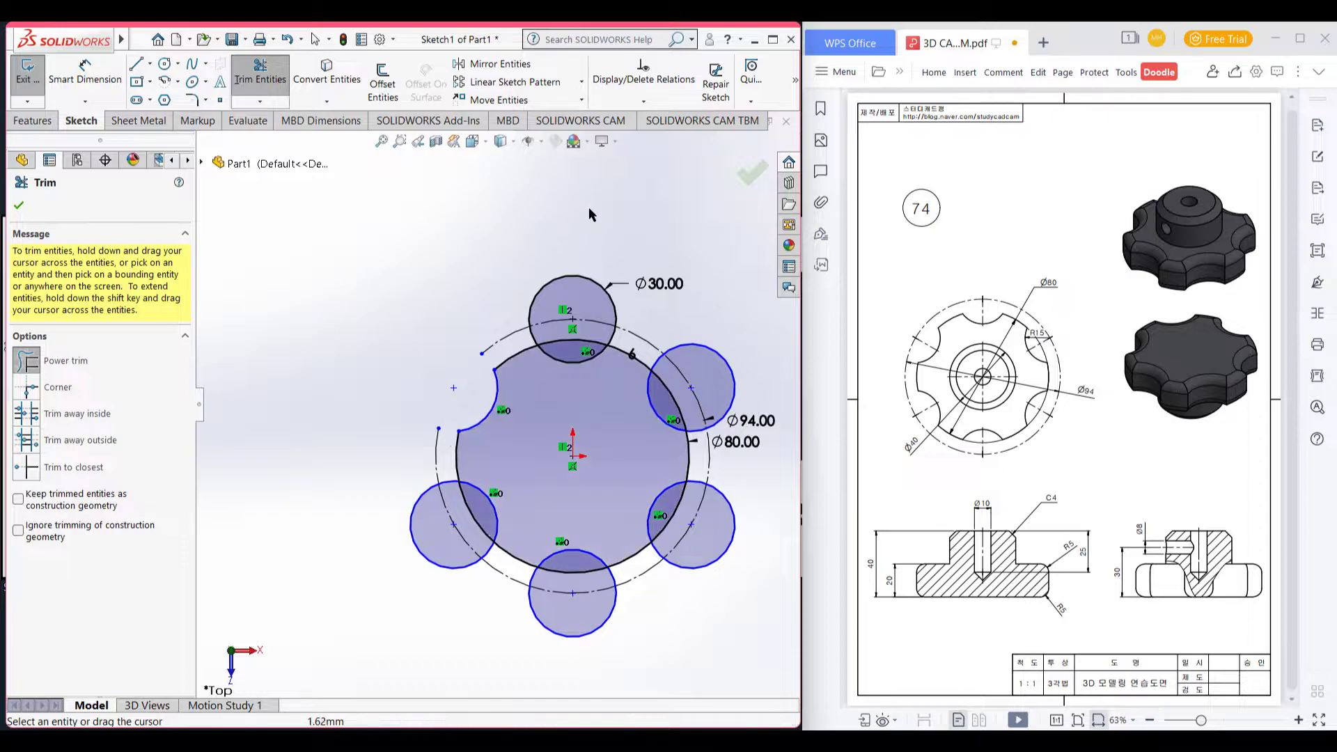
Trim the top and upper-right 30 mm circles and the 80 mm arcs crossing them into concave notches
drag(572, 235, 567, 346)
scroll(583, 325, down, 3)
drag(658, 355, 670, 358)
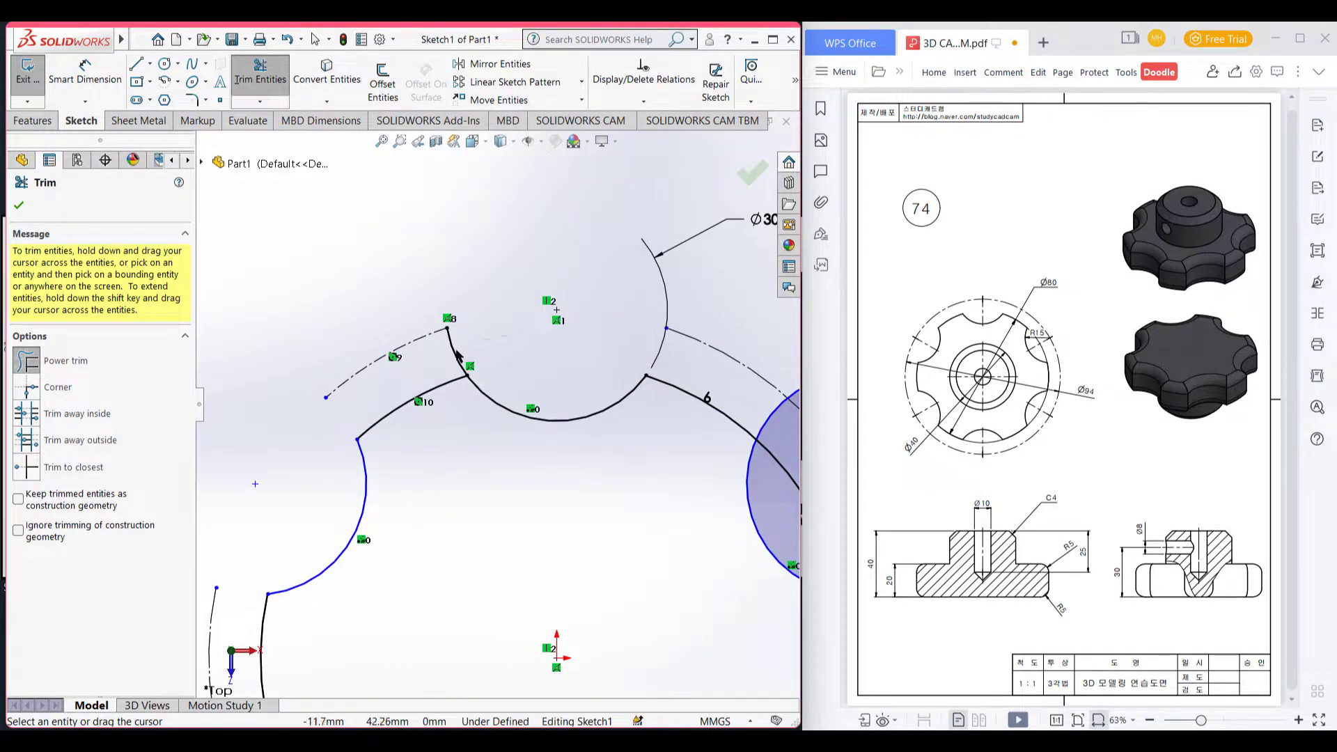
drag(460, 352, 442, 356)
scroll(606, 375, up, 4)
scroll(653, 378, down, 3)
mouse_move(709, 407)
mouse_down()
mouse_move(625, 505)
mouse_move(596, 512)
mouse_up()
drag(573, 444, 636, 519)
mouse_move(659, 570)
mouse_down()
mouse_move(657, 596)
mouse_move(393, 569)
mouse_move(432, 560)
mouse_up()
scroll(661, 594, up, 3)
scroll(660, 618, down, 4)
drag(467, 481, 450, 511)
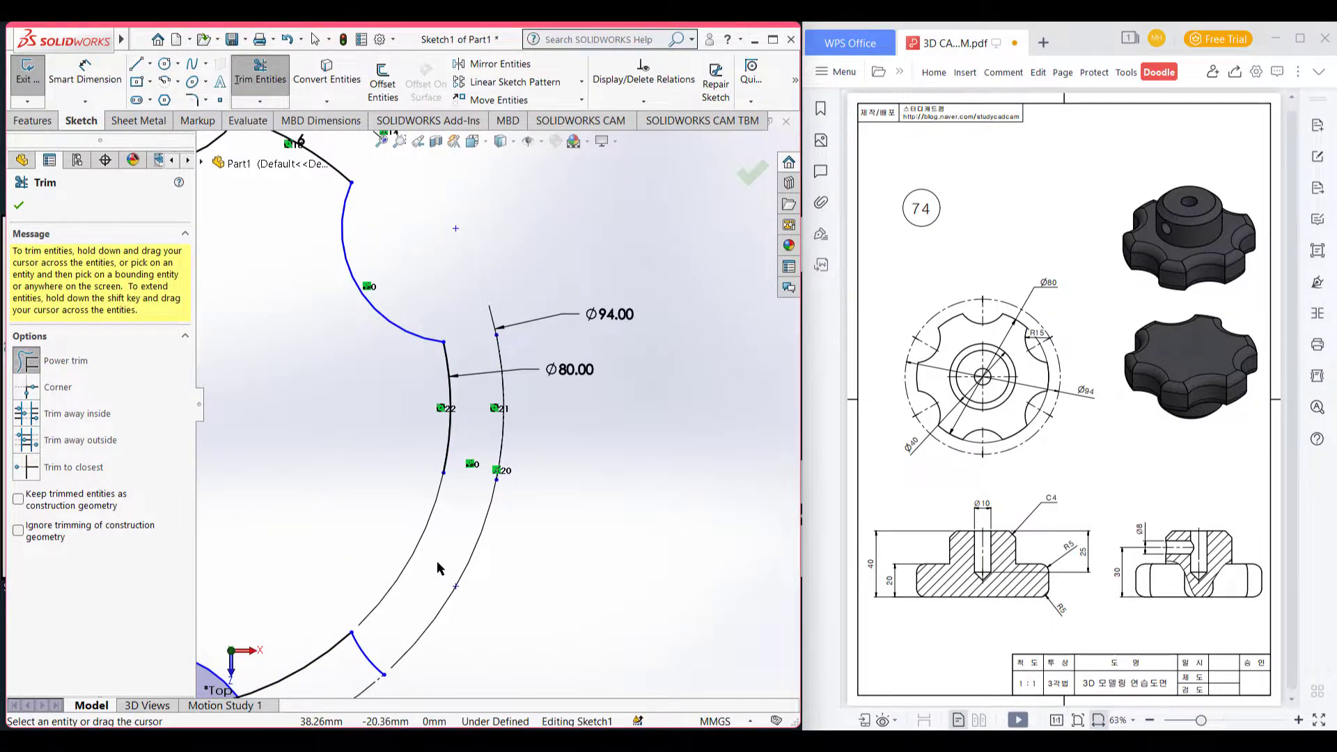
key(Escape)
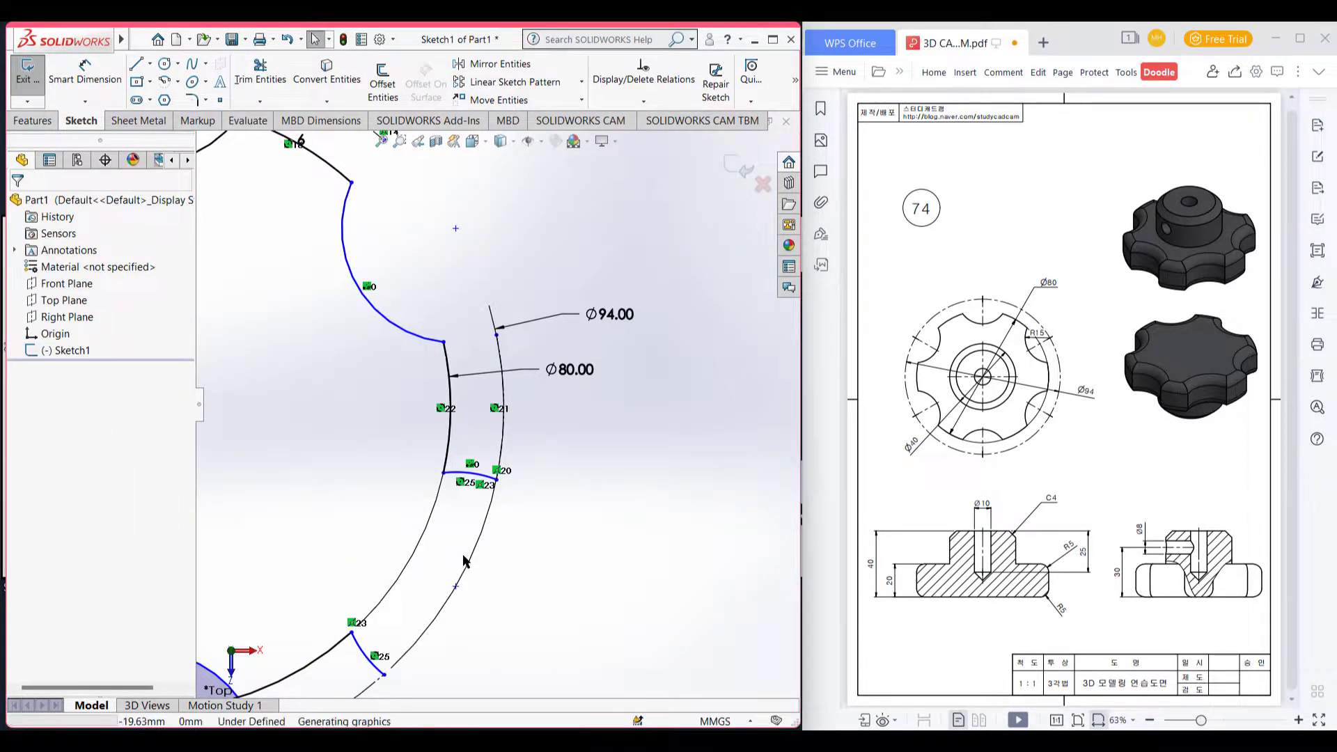
key(ctrl+z)
Trim the lower-right 30 mm circle and the 80 mm arc crossing it to form a concave notch
scroll(502, 533, up, 5)
right_drag(610, 476, 572, 540)
scroll(530, 500, up, 4)
mouse_move(529, 500)
mouse_down()
mouse_move(407, 420)
mouse_move(448, 378)
mouse_move(444, 356)
mouse_move(410, 446)
mouse_move(370, 485)
mouse_up()
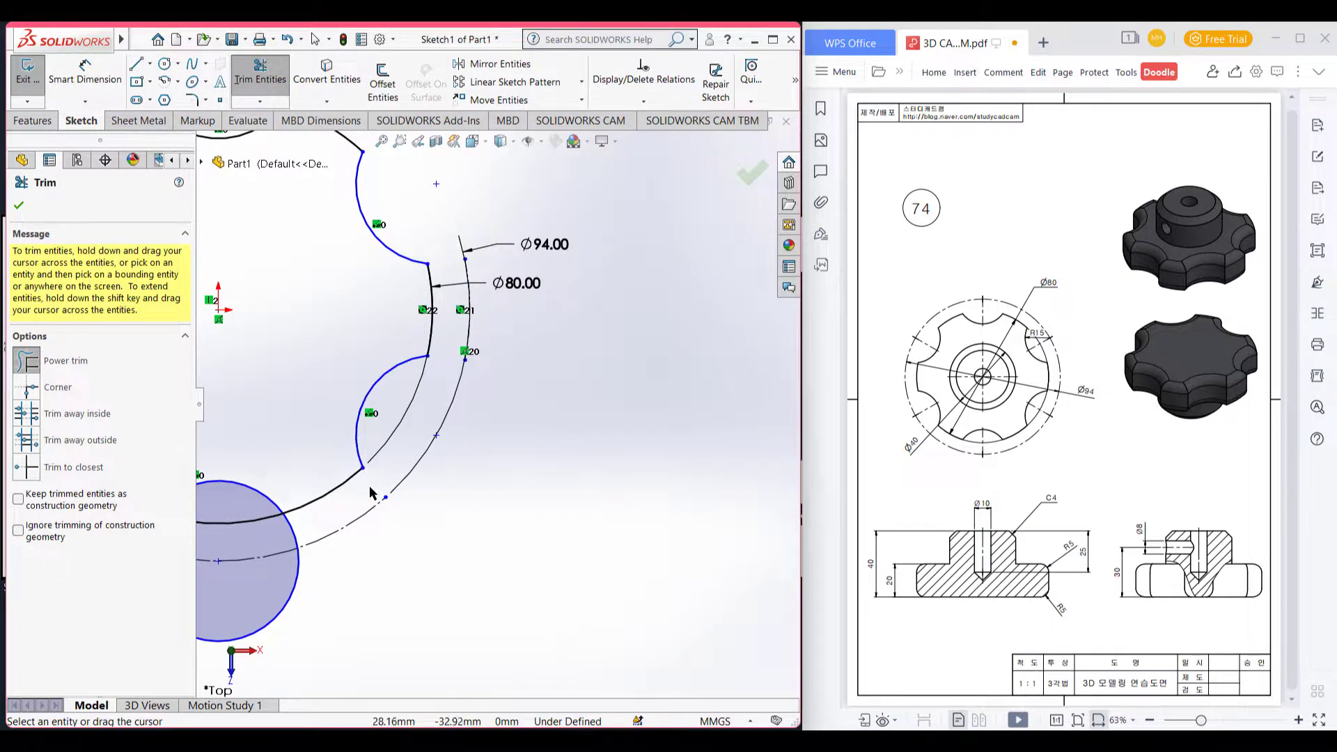
Trim the bottom and lower-left 30 mm circles and the 80 mm arcs crossing them to complete the six-notch knob outline
scroll(418, 501, up, 2)
drag(307, 597, 301, 484)
scroll(309, 512, down, 5)
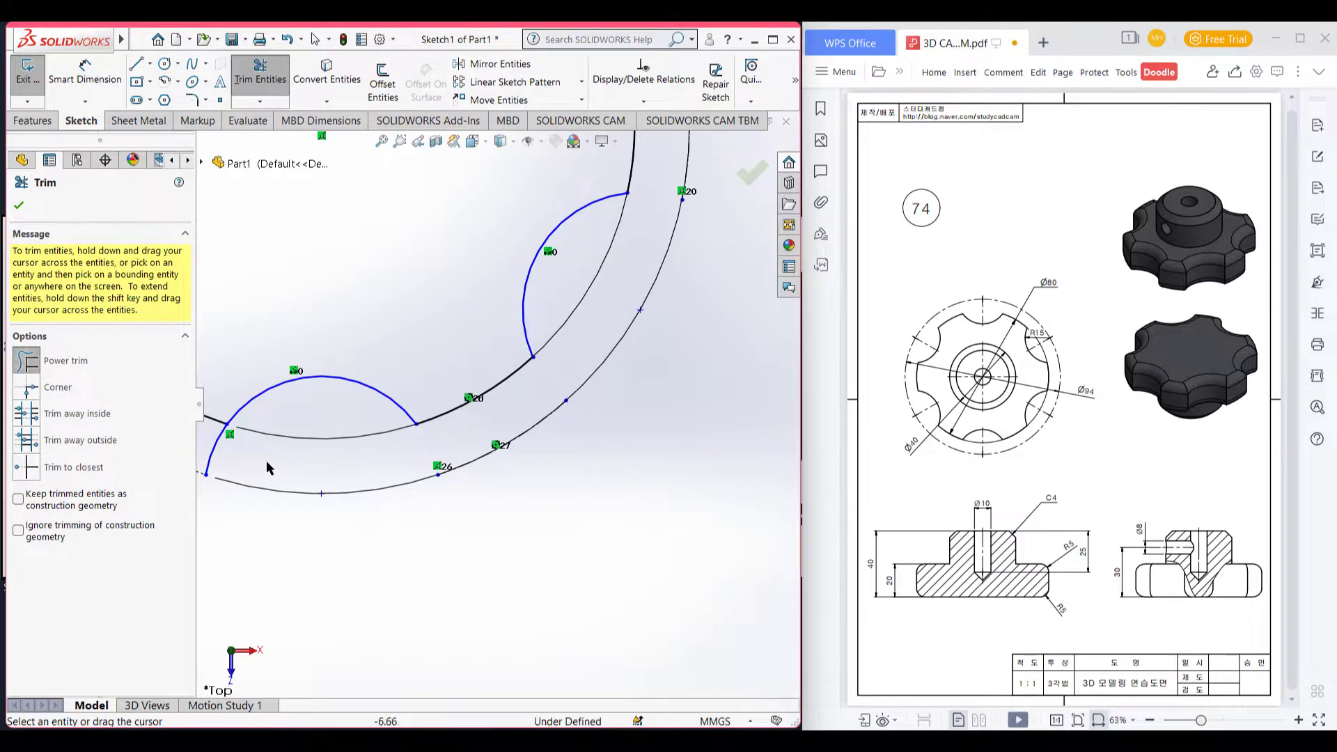
drag(212, 447, 208, 449)
scroll(336, 474, up, 5)
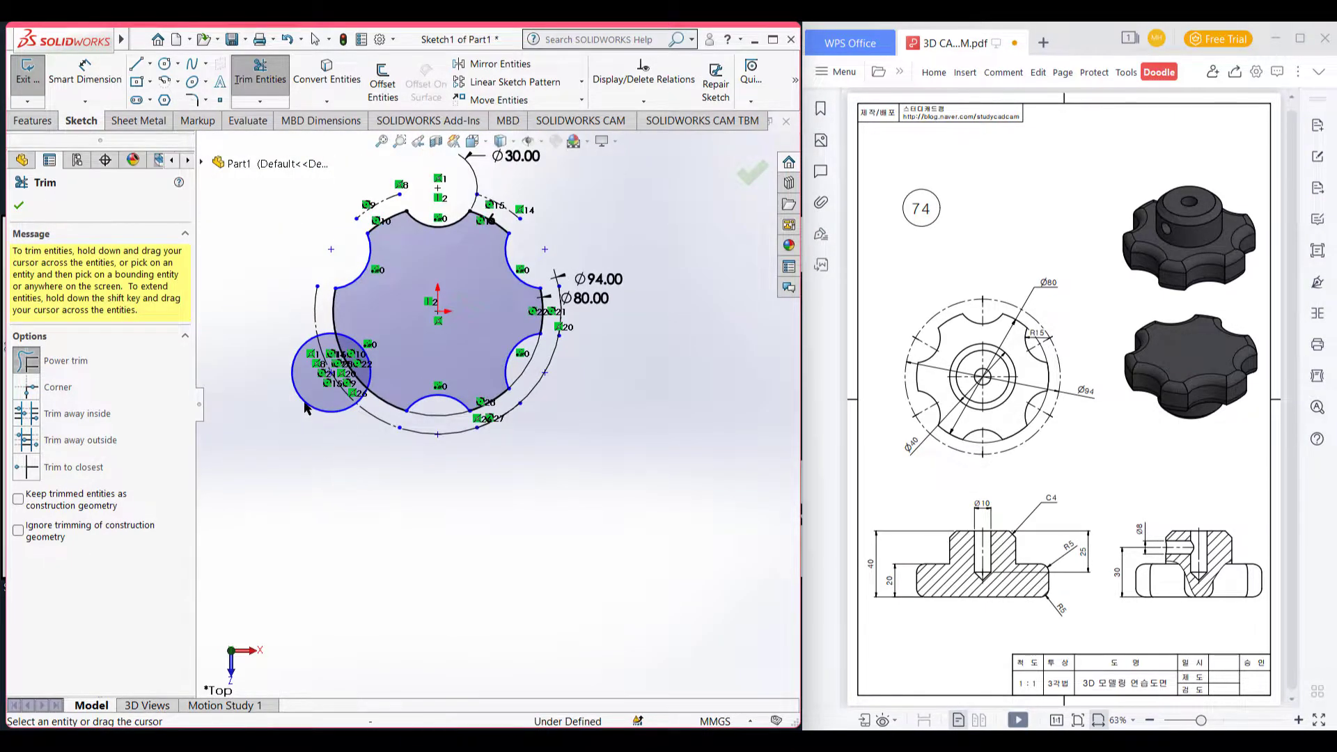
scroll(306, 407, down, 4)
mouse_move(340, 379)
mouse_down()
mouse_move(418, 327)
mouse_move(402, 304)
mouse_up()
drag(410, 259, 480, 396)
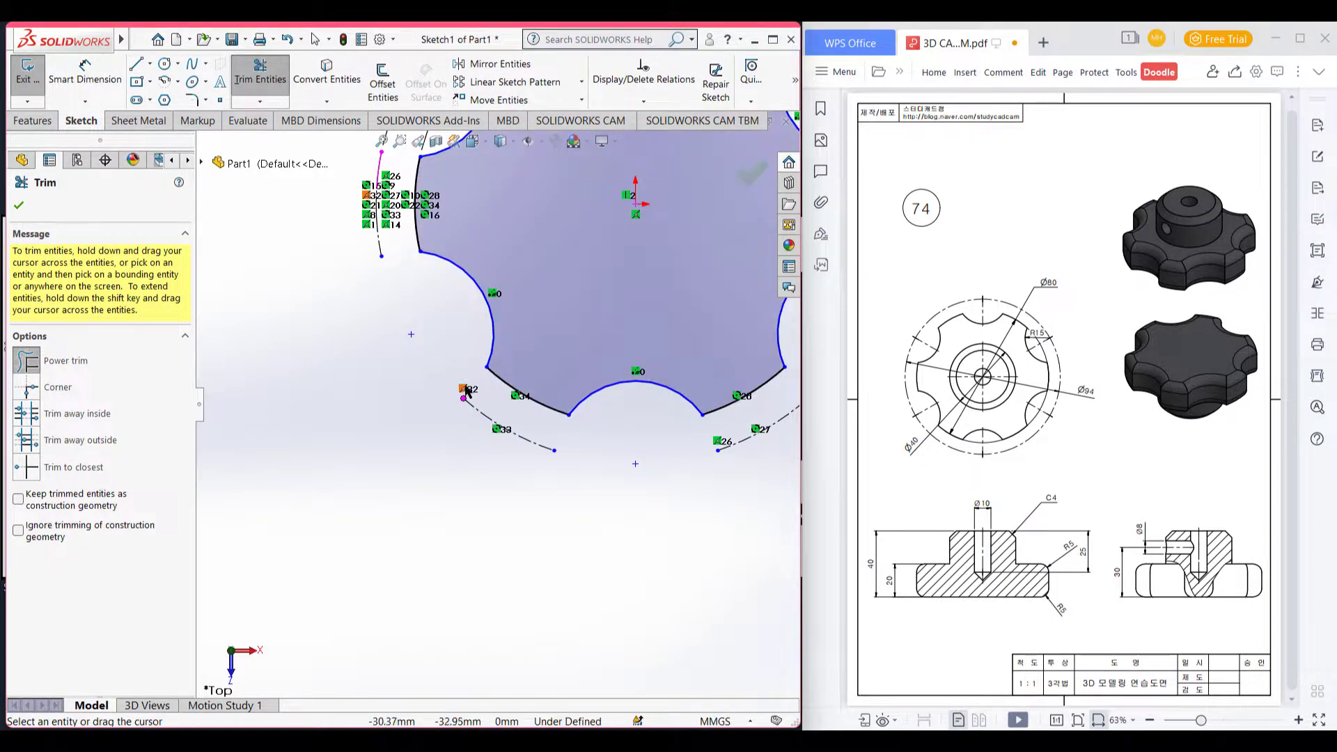
View the sketch isometrically and mark the knob outline and its 20 mm thickness dimension on the reference drawing
key(ctrl+7)
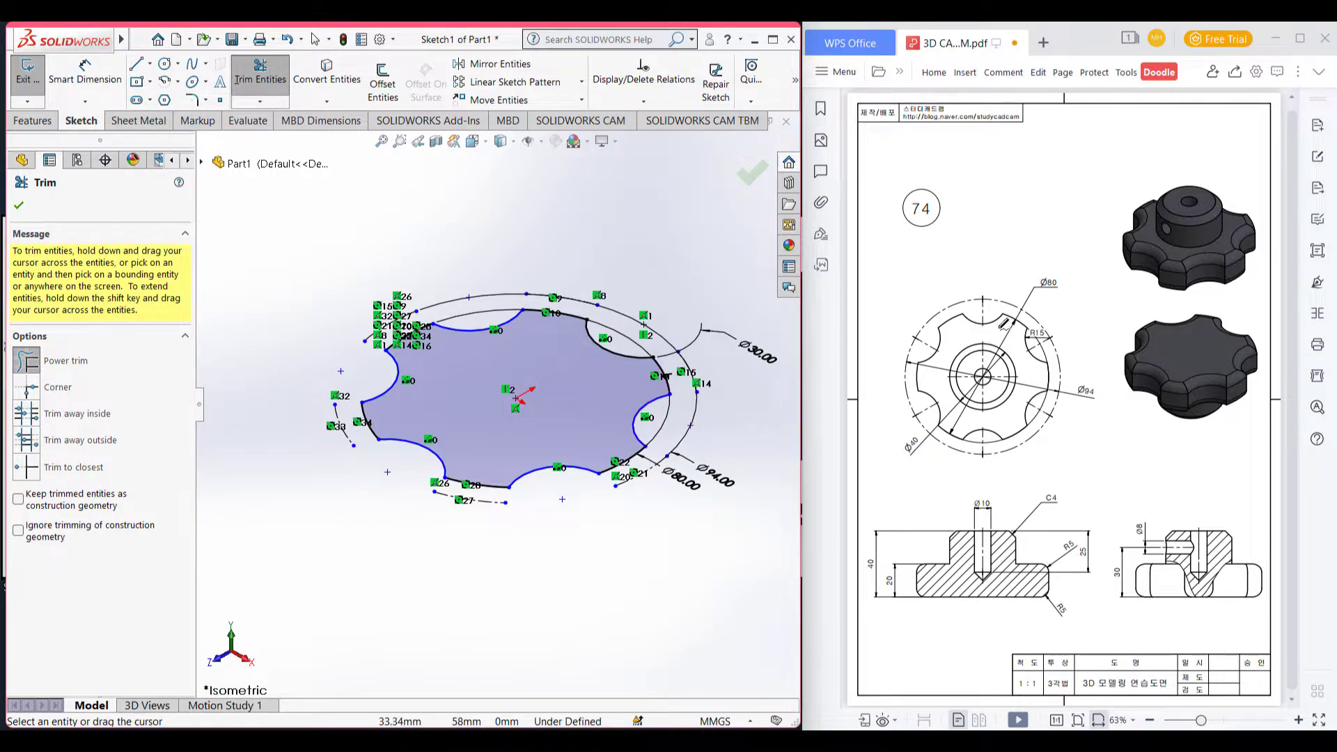
mouse_move(983, 308)
mouse_down()
mouse_move(943, 413)
mouse_move(939, 341)
mouse_up()
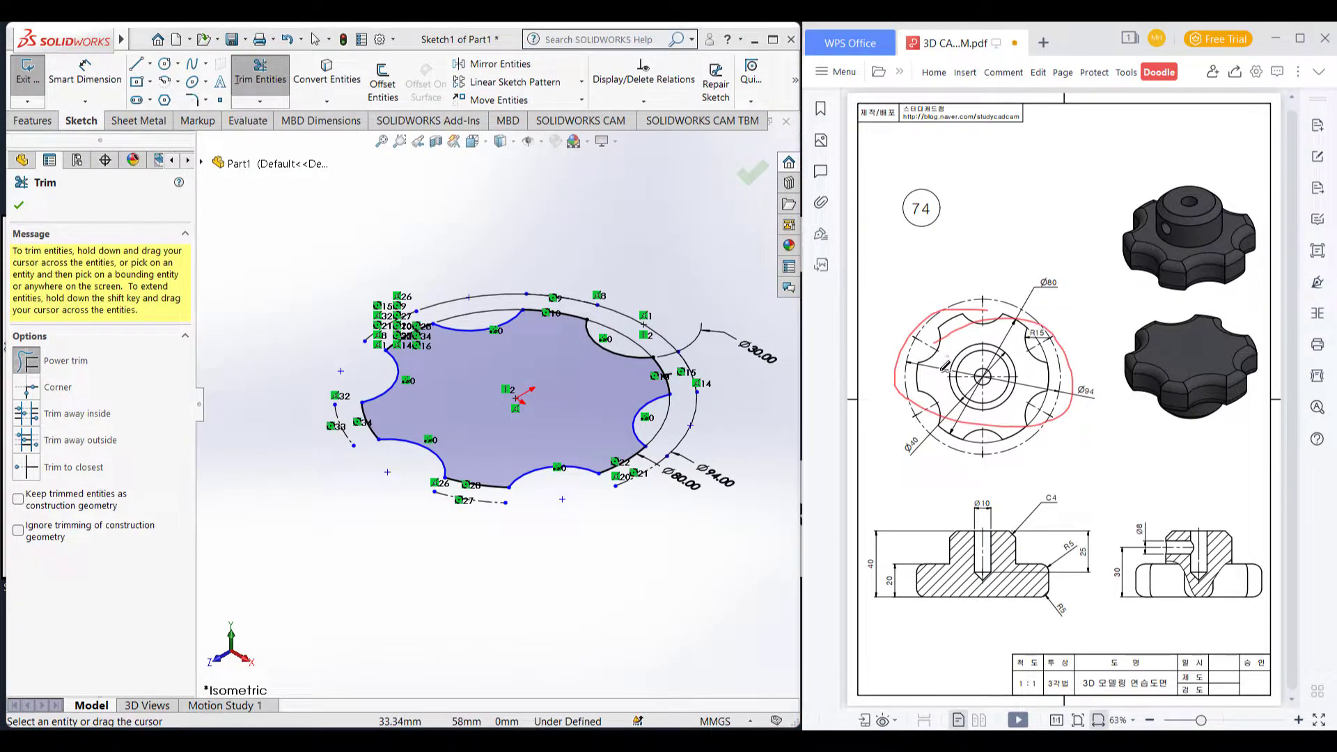
drag(878, 567, 898, 561)
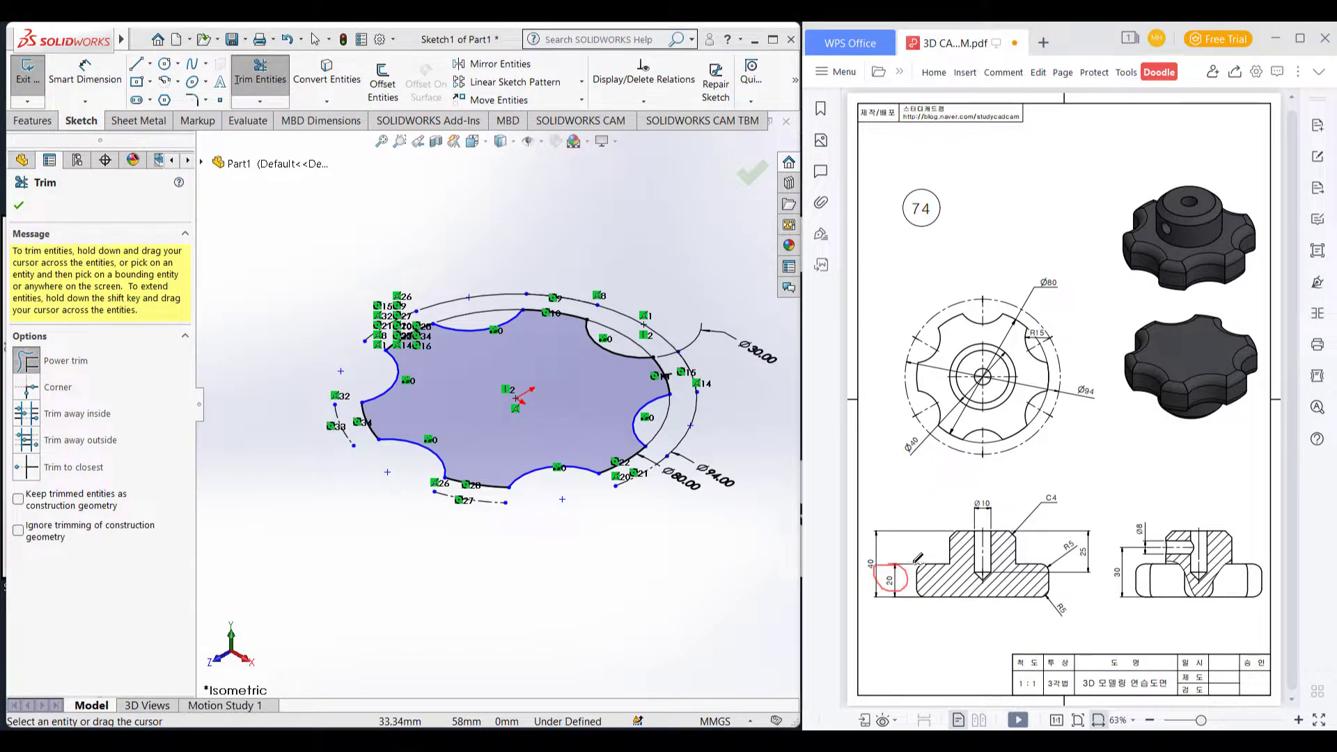
Extrude the trimmed six-notch knob outline upward as a blind boss 20 mm deep
click(19, 205)
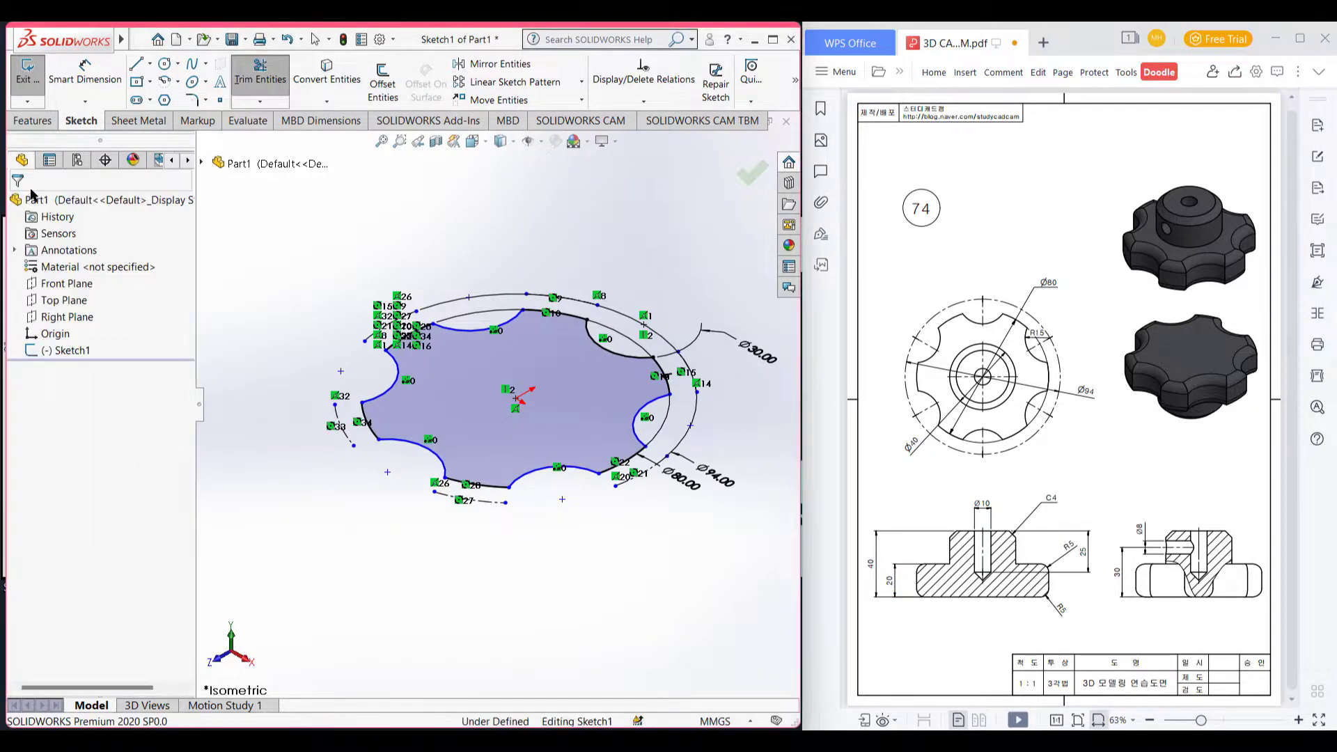
click(34, 122)
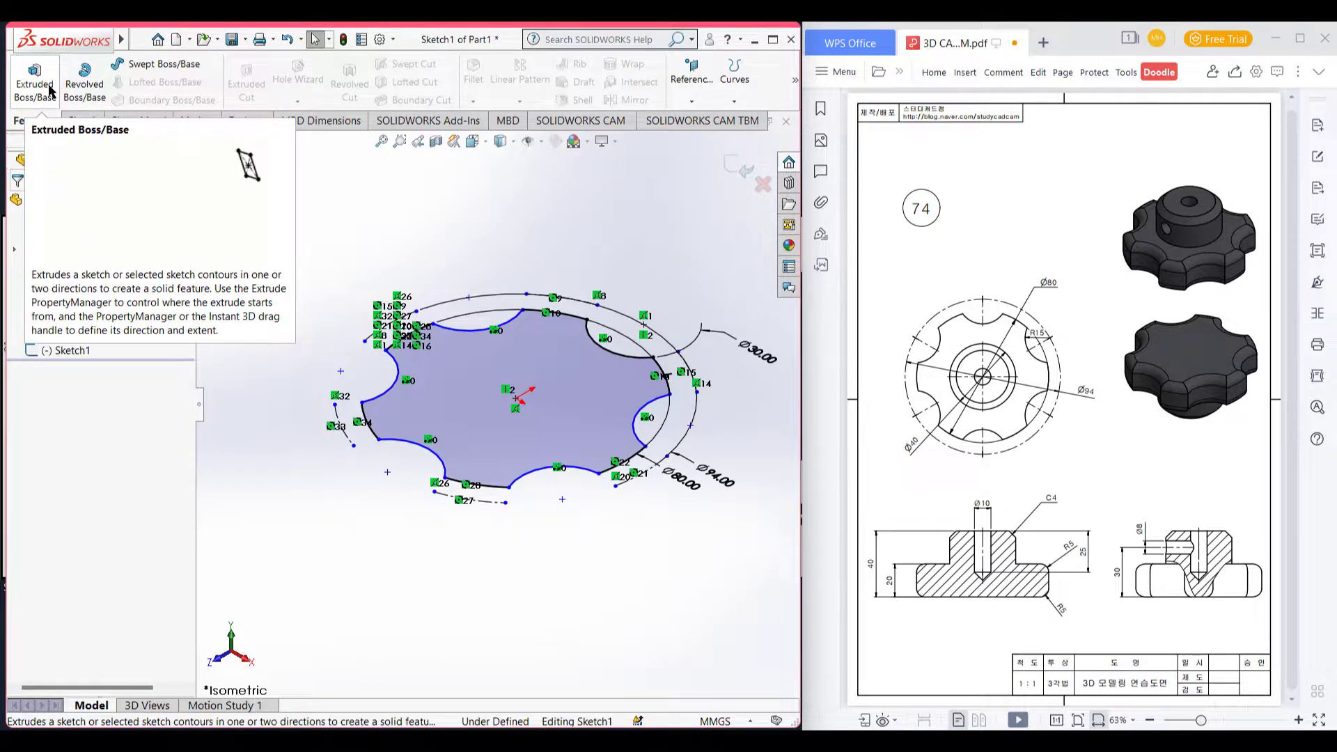
click(44, 87)
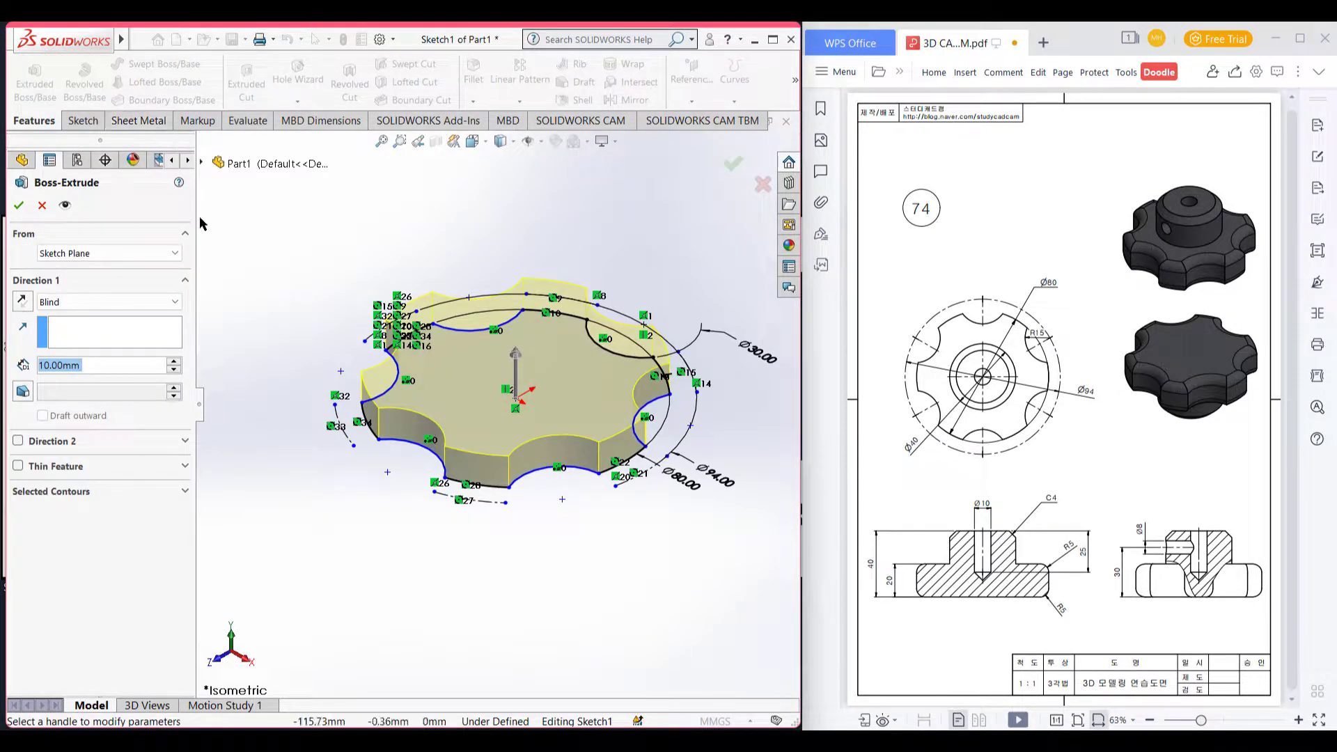
text(20)
key(Return)
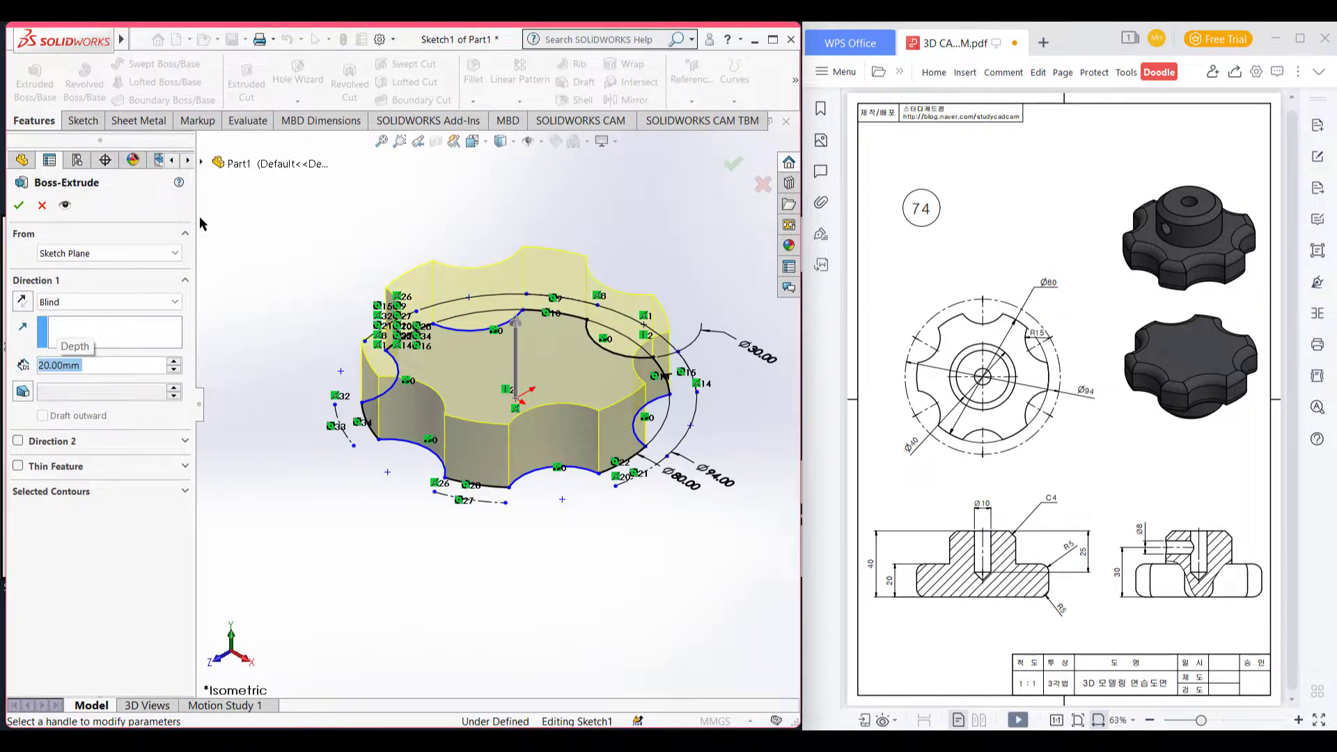
click(18, 204)
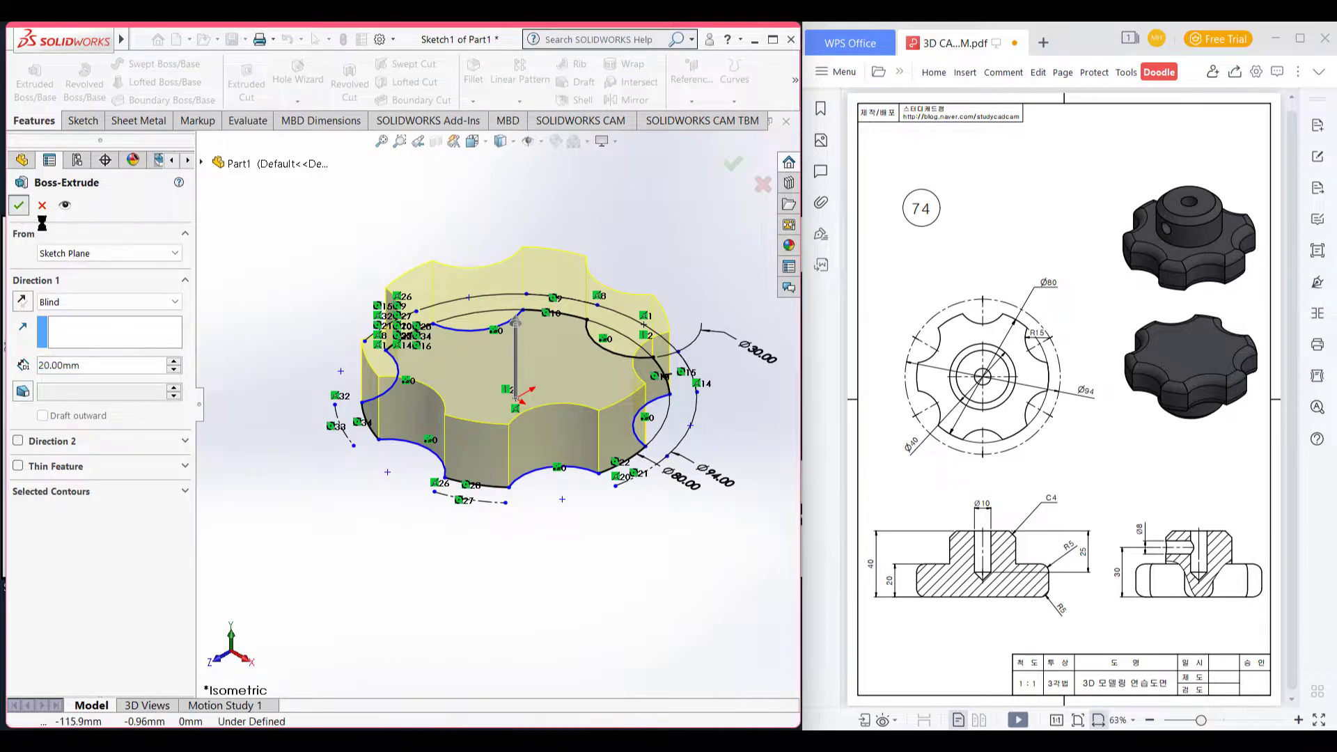
click(349, 520)
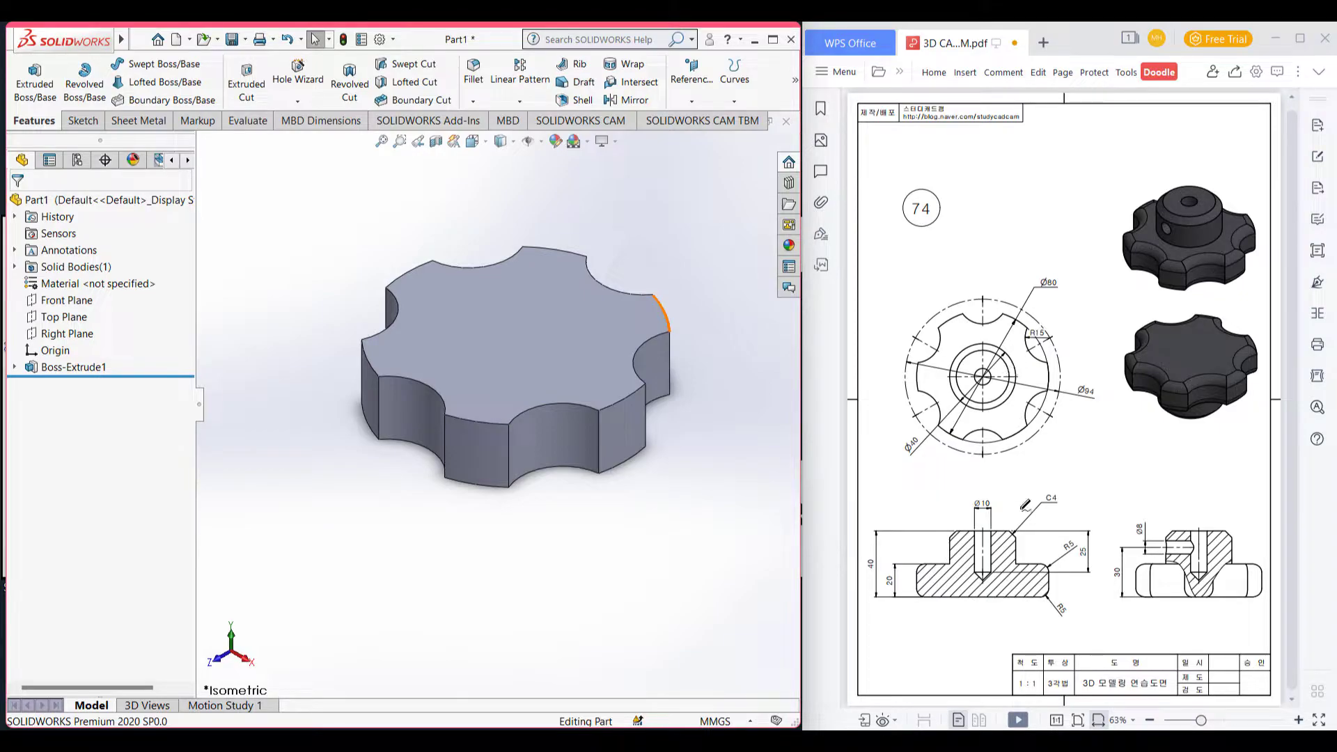
Circle the 40 mm hub diameter on the reference drawing and mark the hub height beside the section view, undoing the height mark
drag(918, 420, 916, 422)
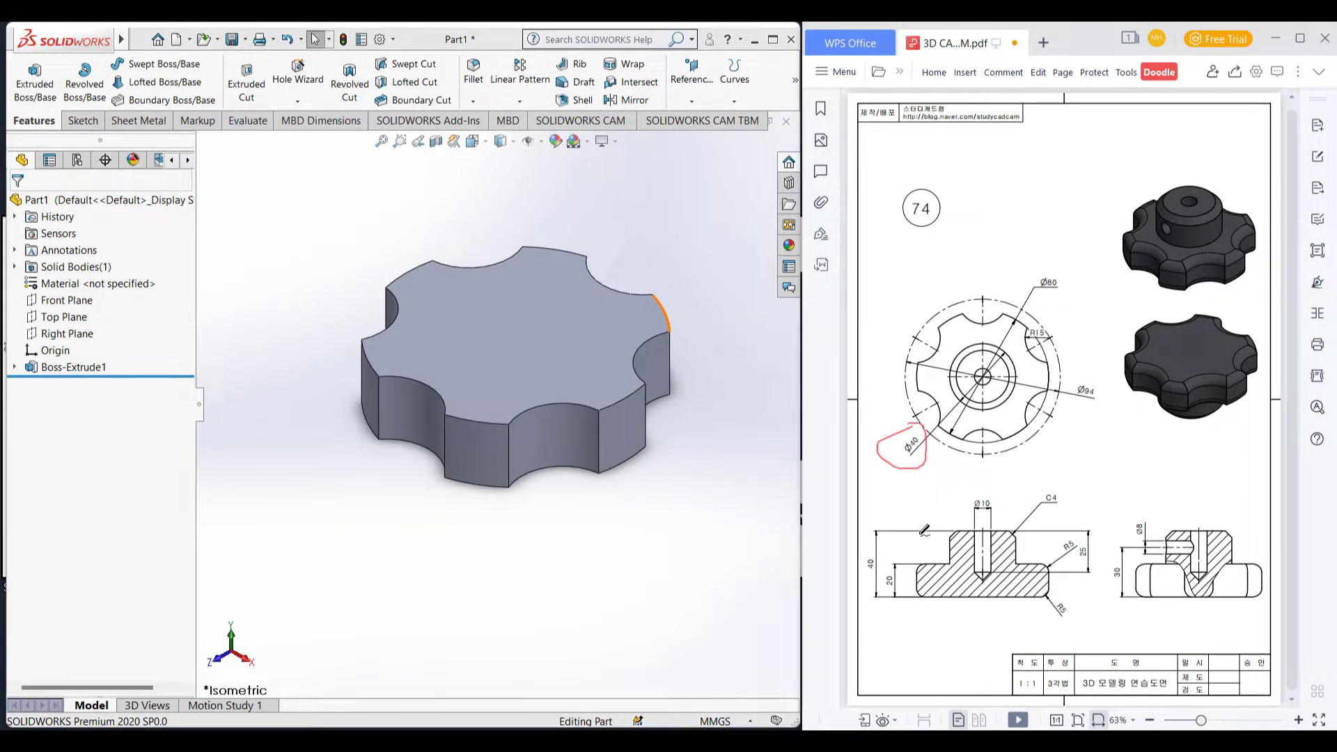
drag(914, 553, 923, 551)
key(ctrl+z)
key(ctrl+z)
Sketch a 40 mm diameter circle centred on the origin on the knob's upper face
click(529, 333)
right_click(529, 333)
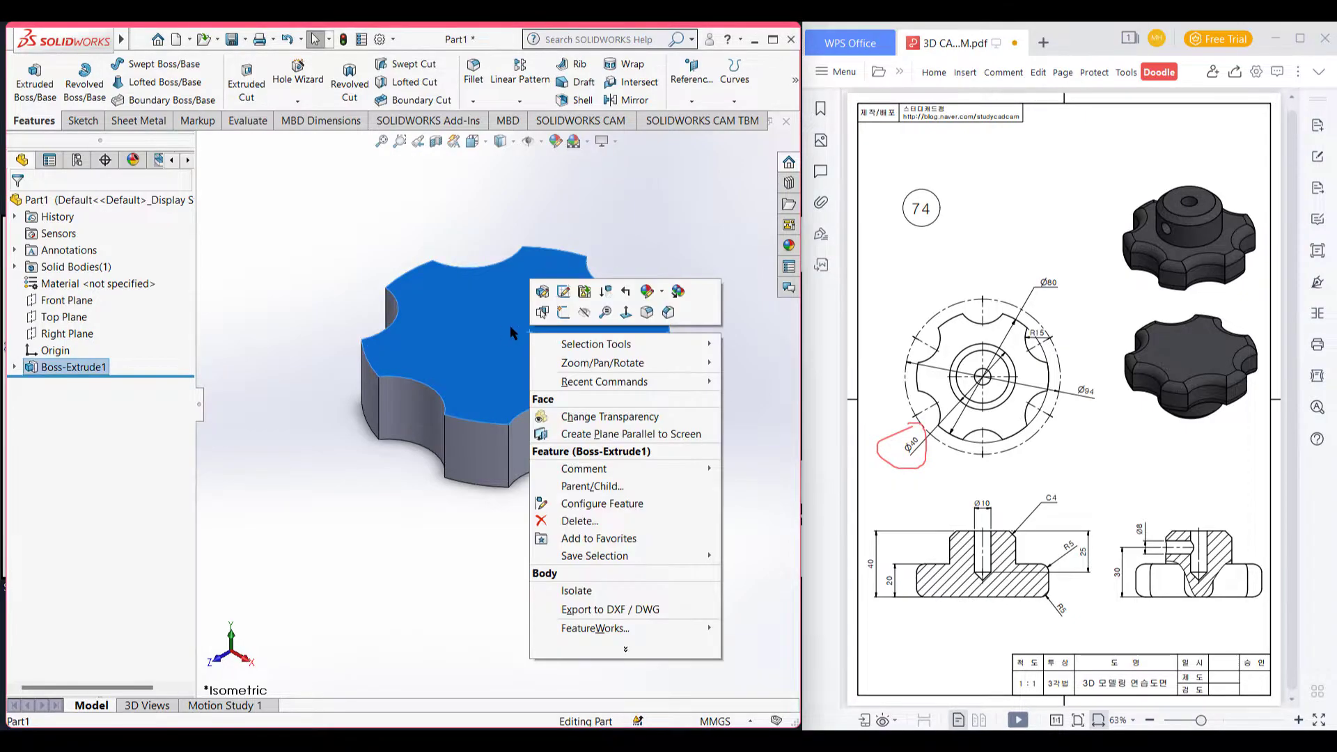
click(560, 313)
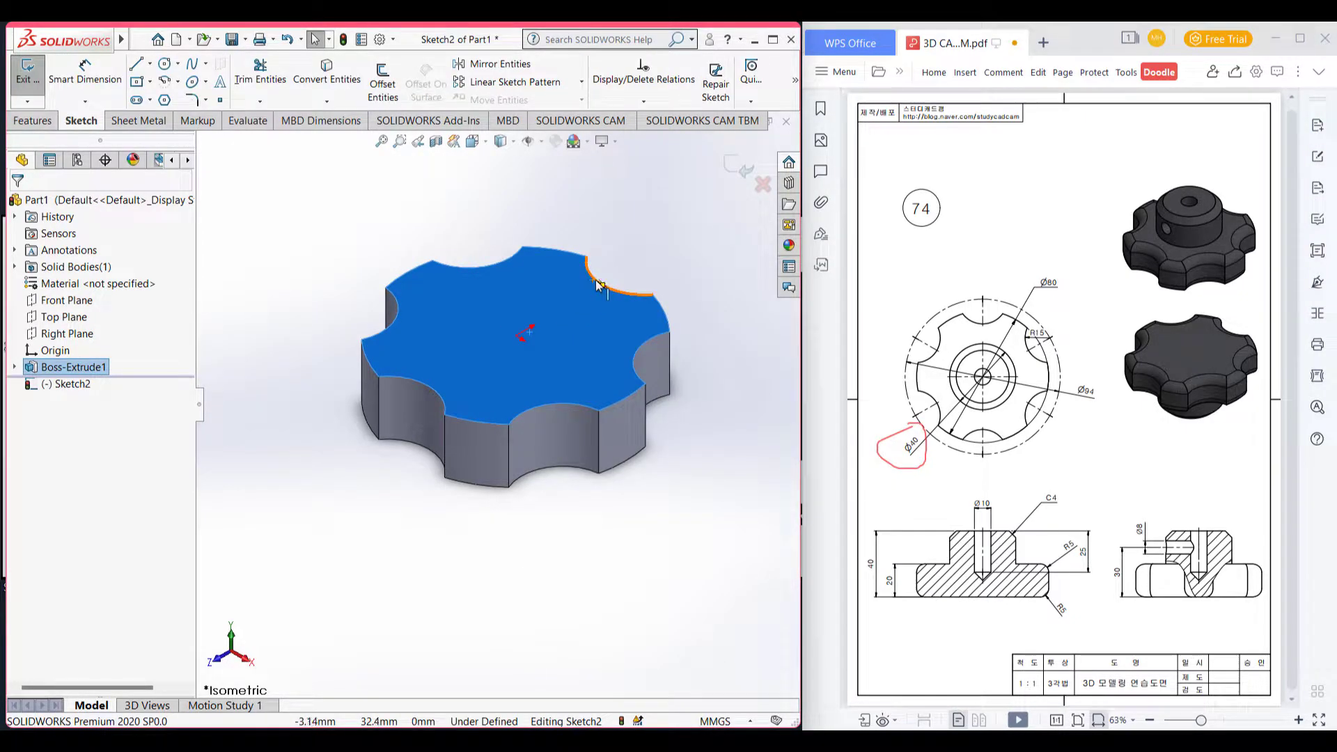
key(ctrl+8)
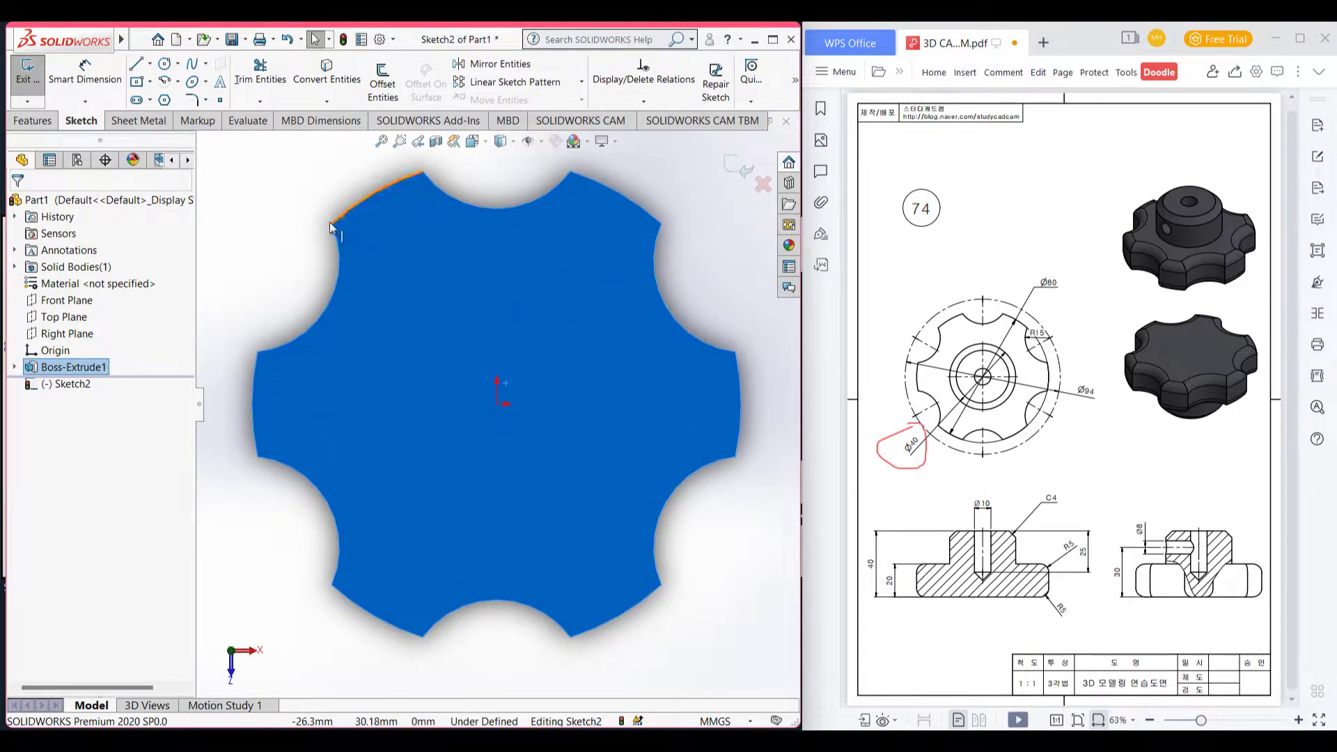
click(165, 67)
click(497, 405)
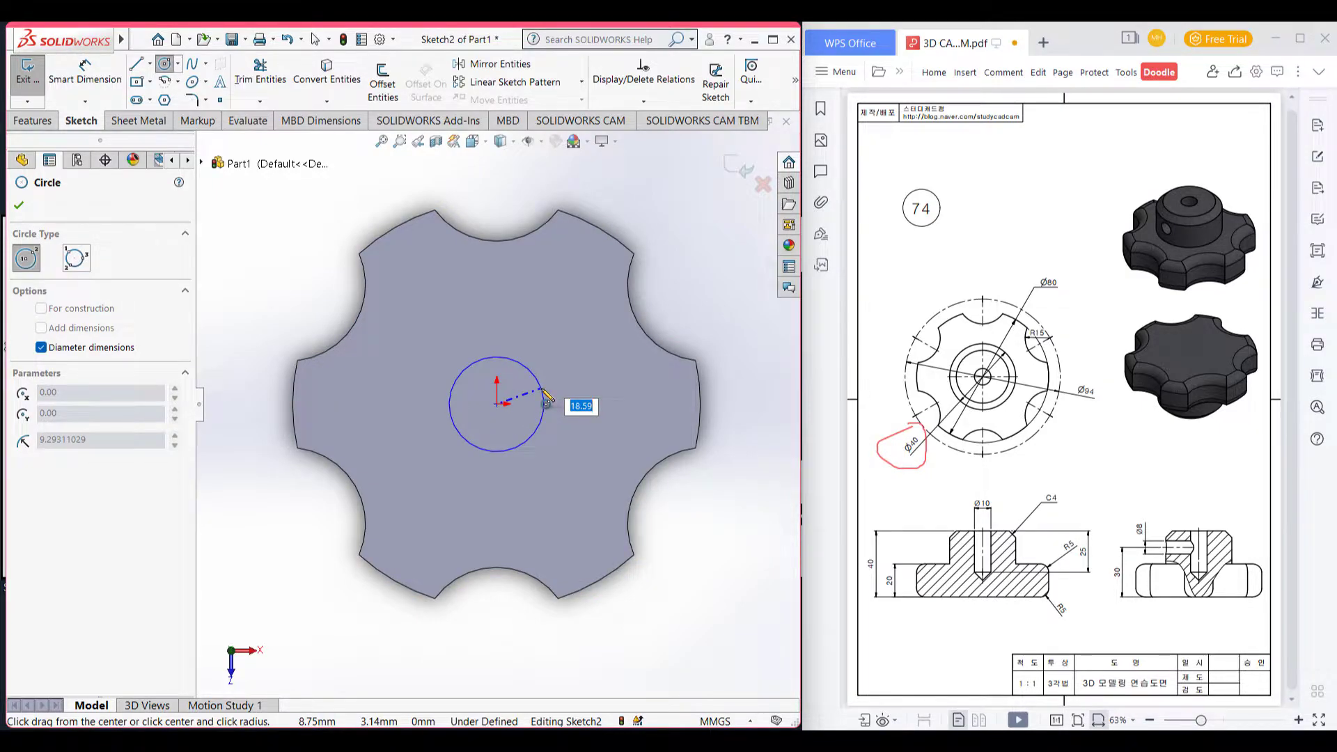
key(Return)
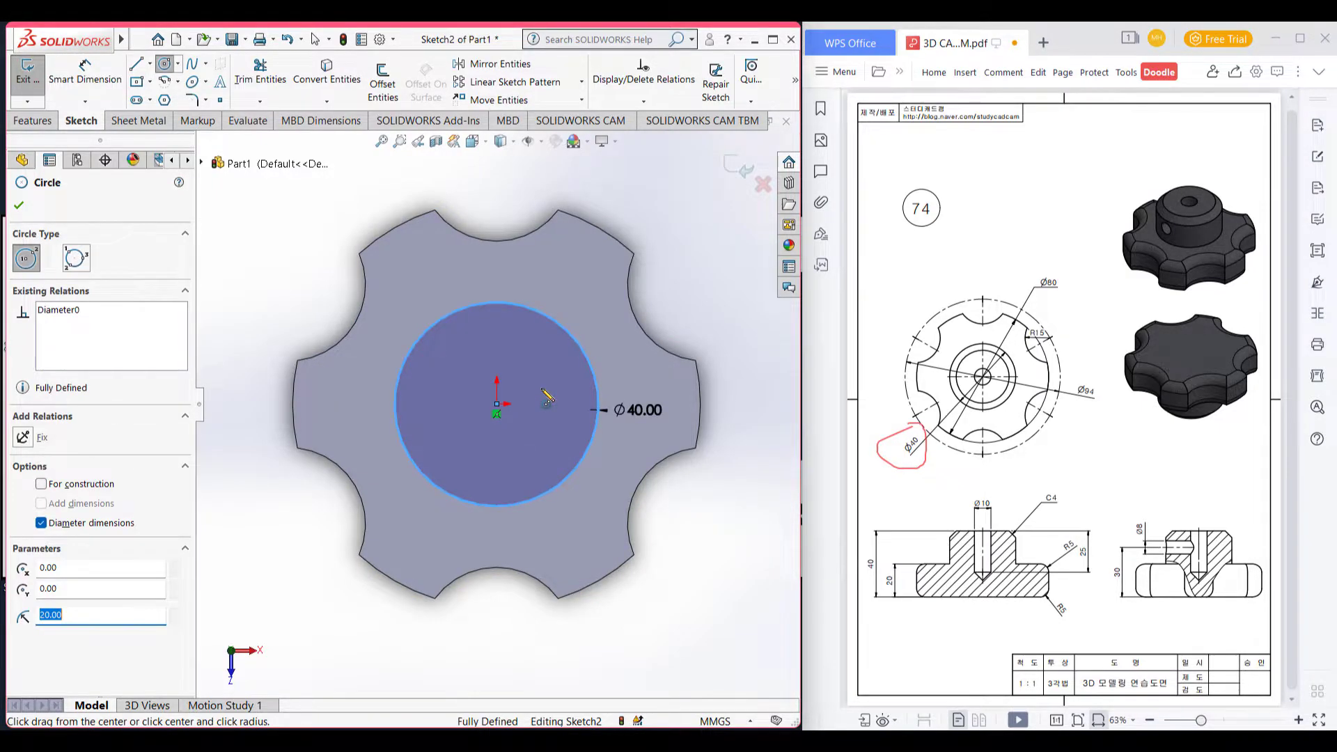
Extrude the 40 mm circle as a blind hub boss with a depth of 40-20 mm, merged with the knob
key(ctrl+7)
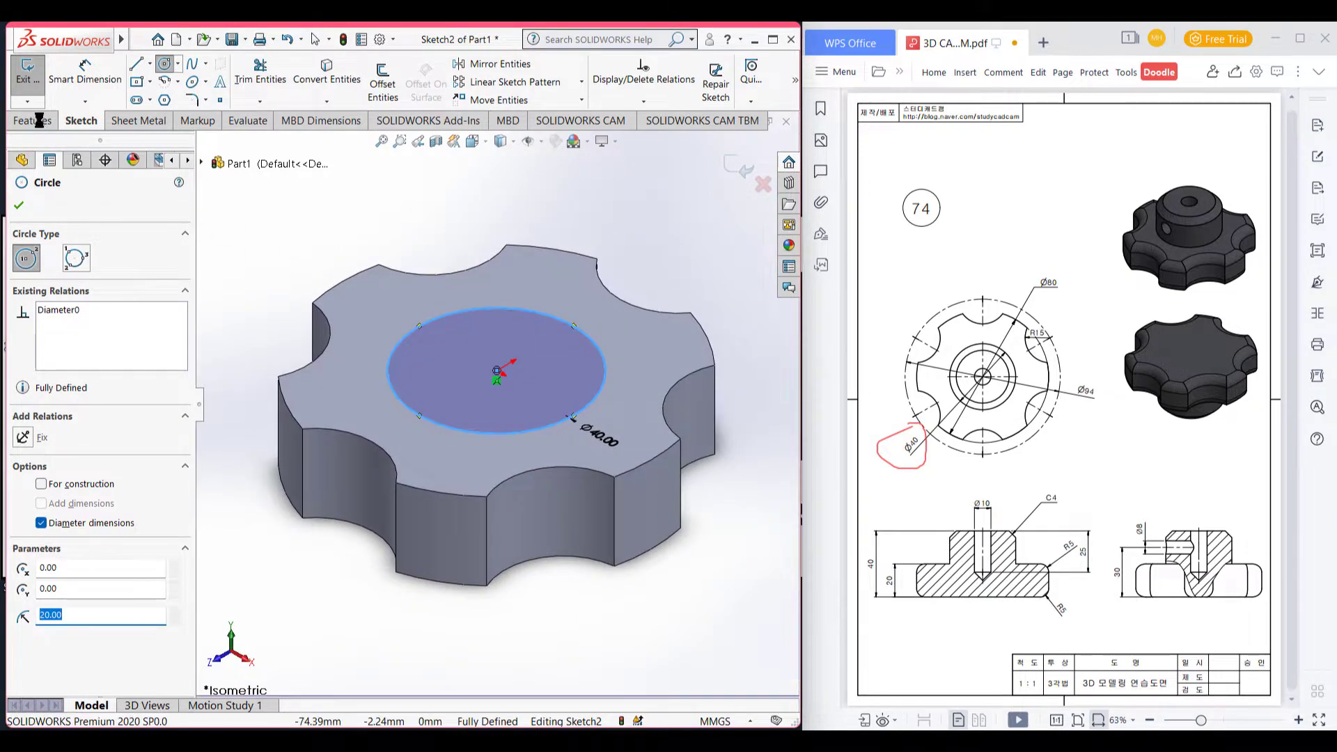
click(36, 122)
click(34, 84)
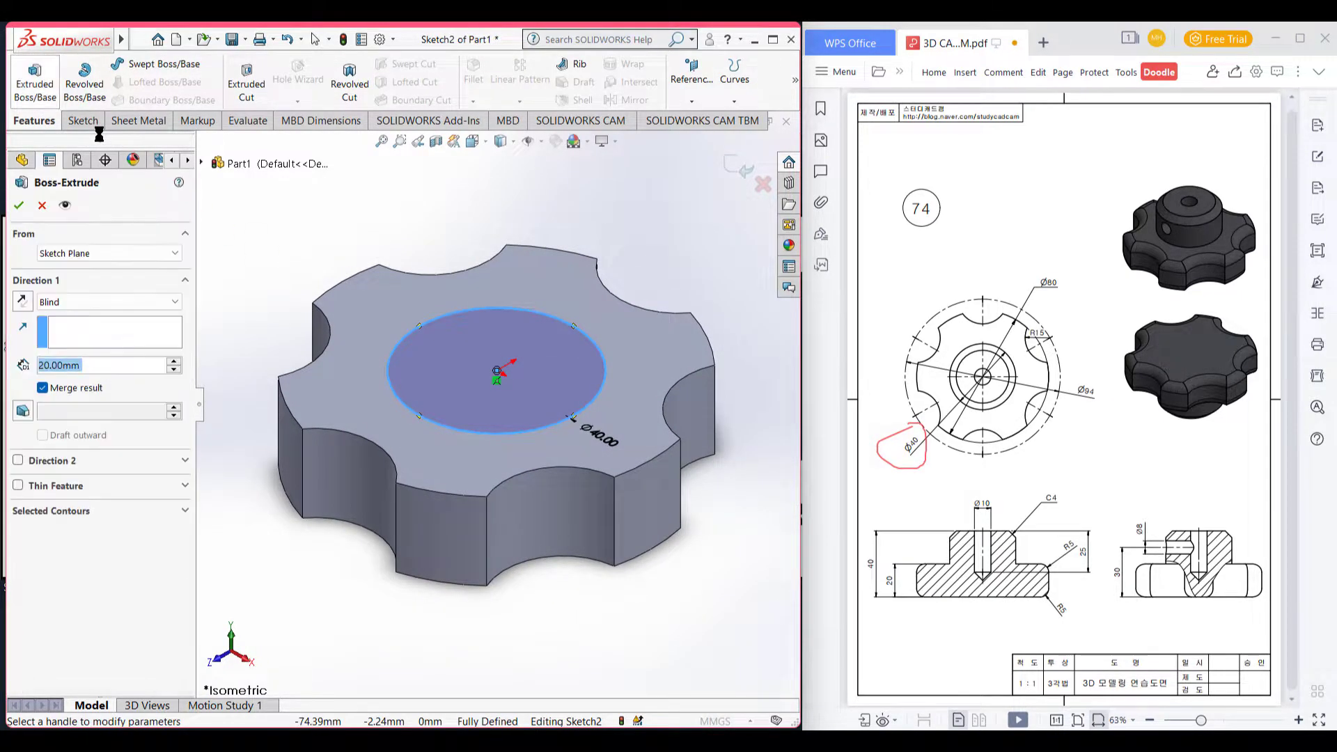
text(40-20)
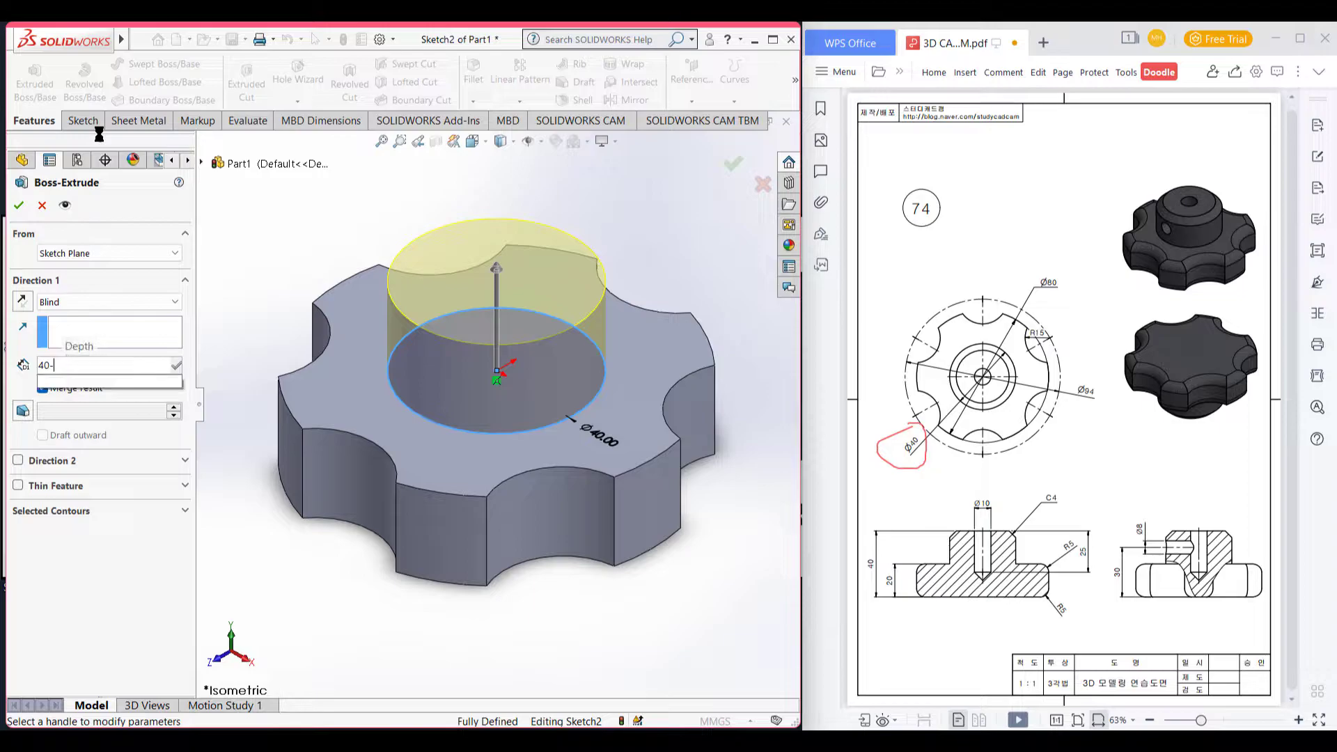
key(Return)
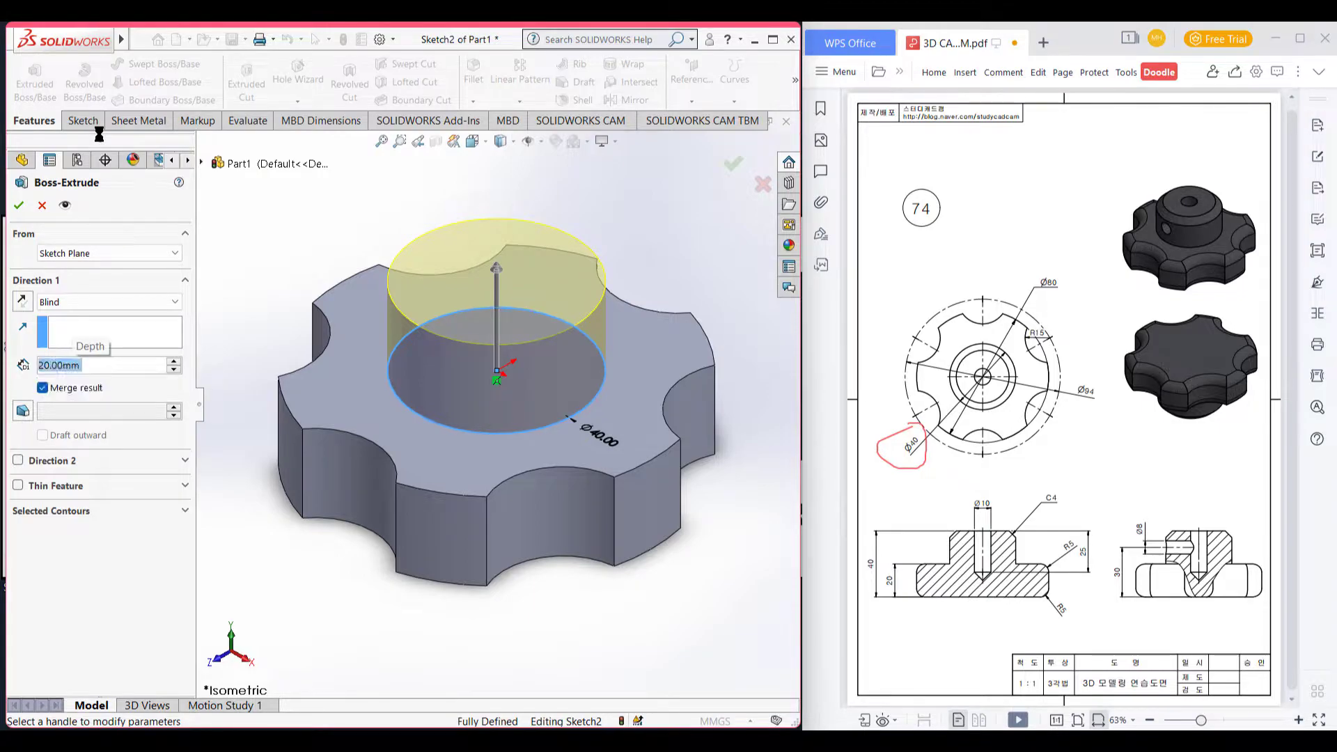
click(18, 207)
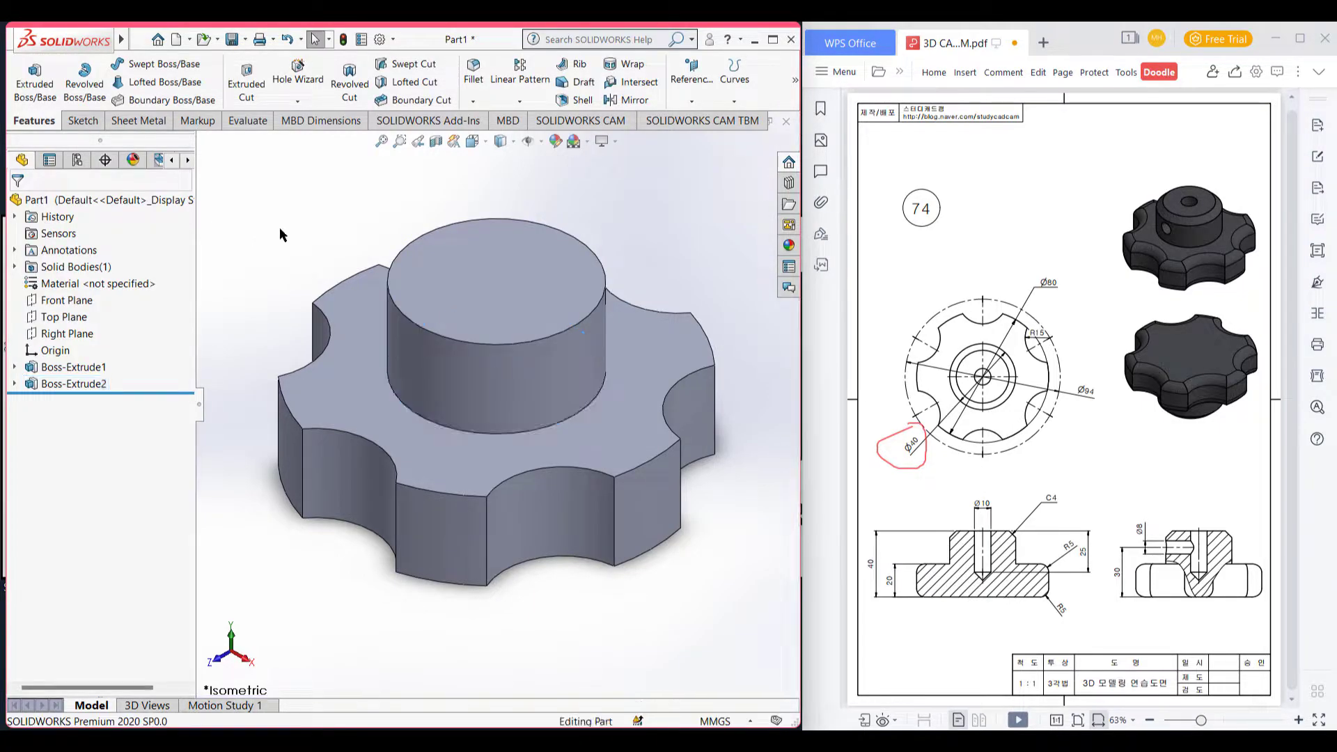
Circle the 10 mm hole diameter on the reference drawing's section view and undo the mark
key(f)
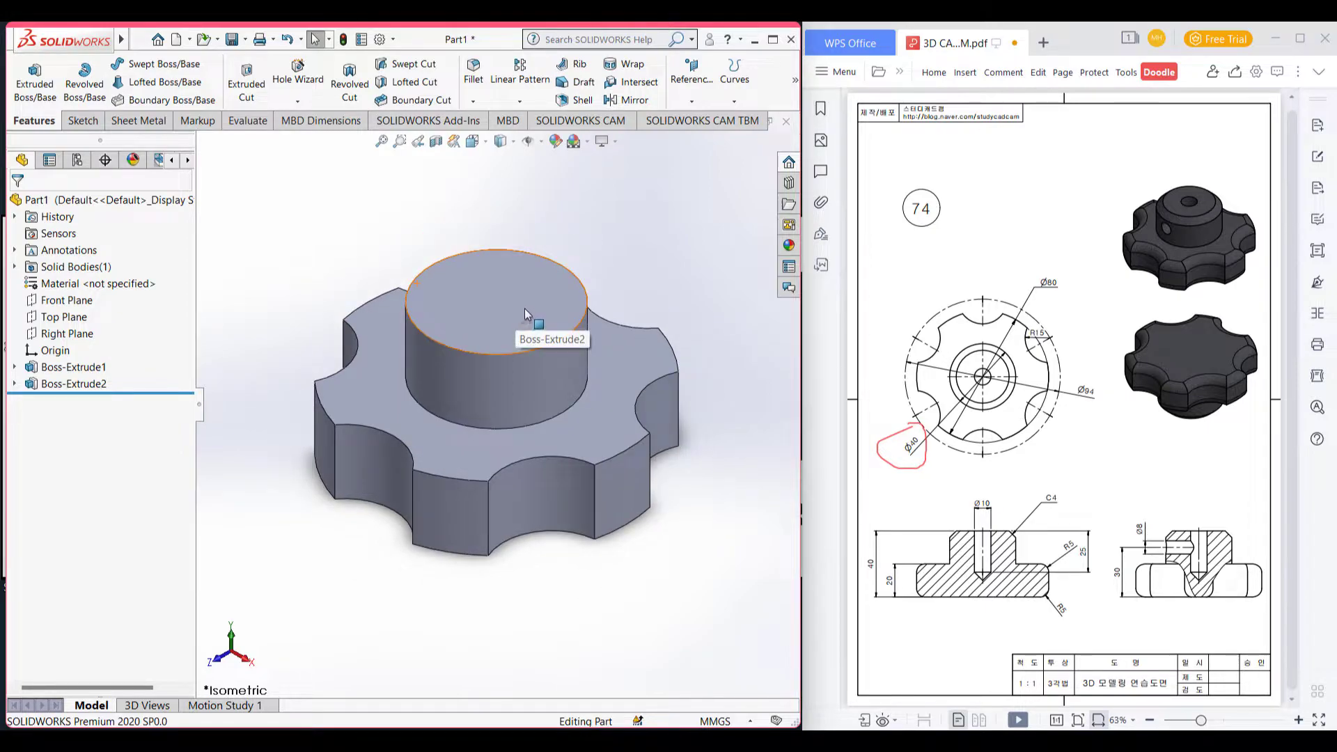
scroll(525, 308, down, 2)
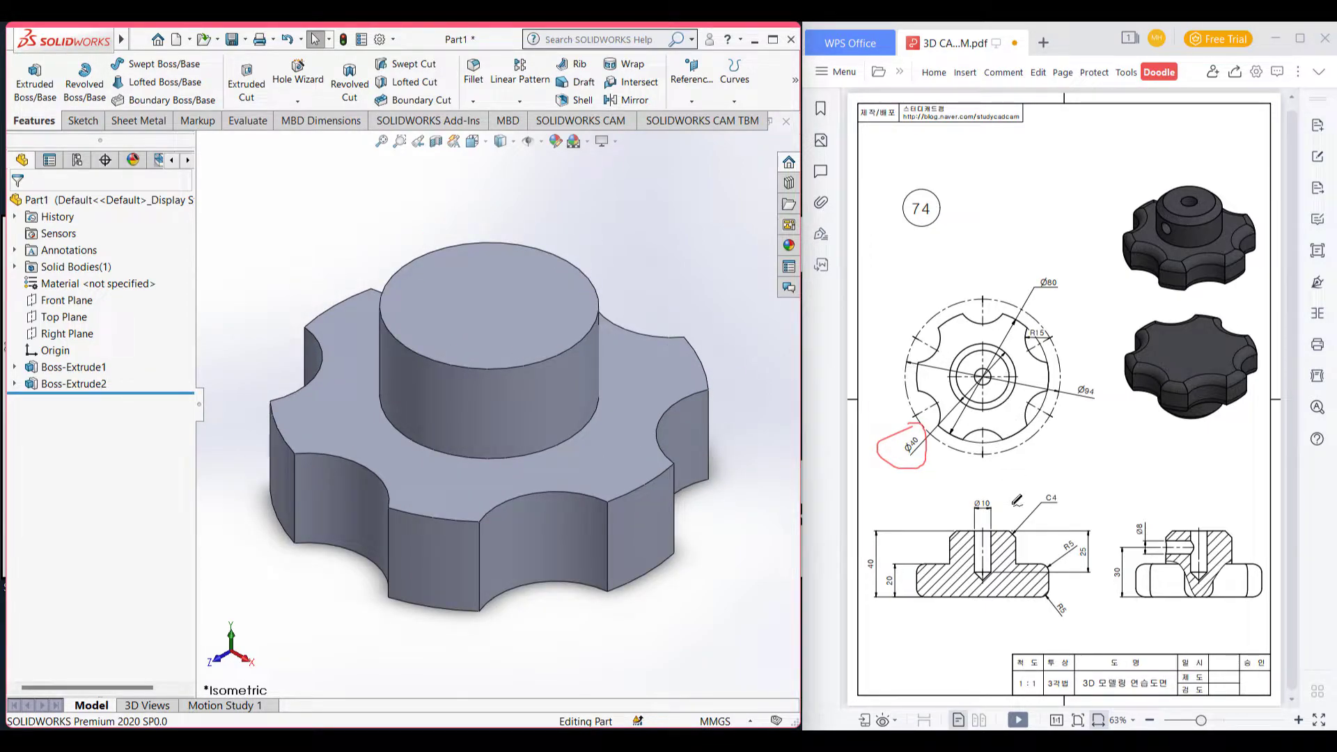
drag(1001, 500, 975, 499)
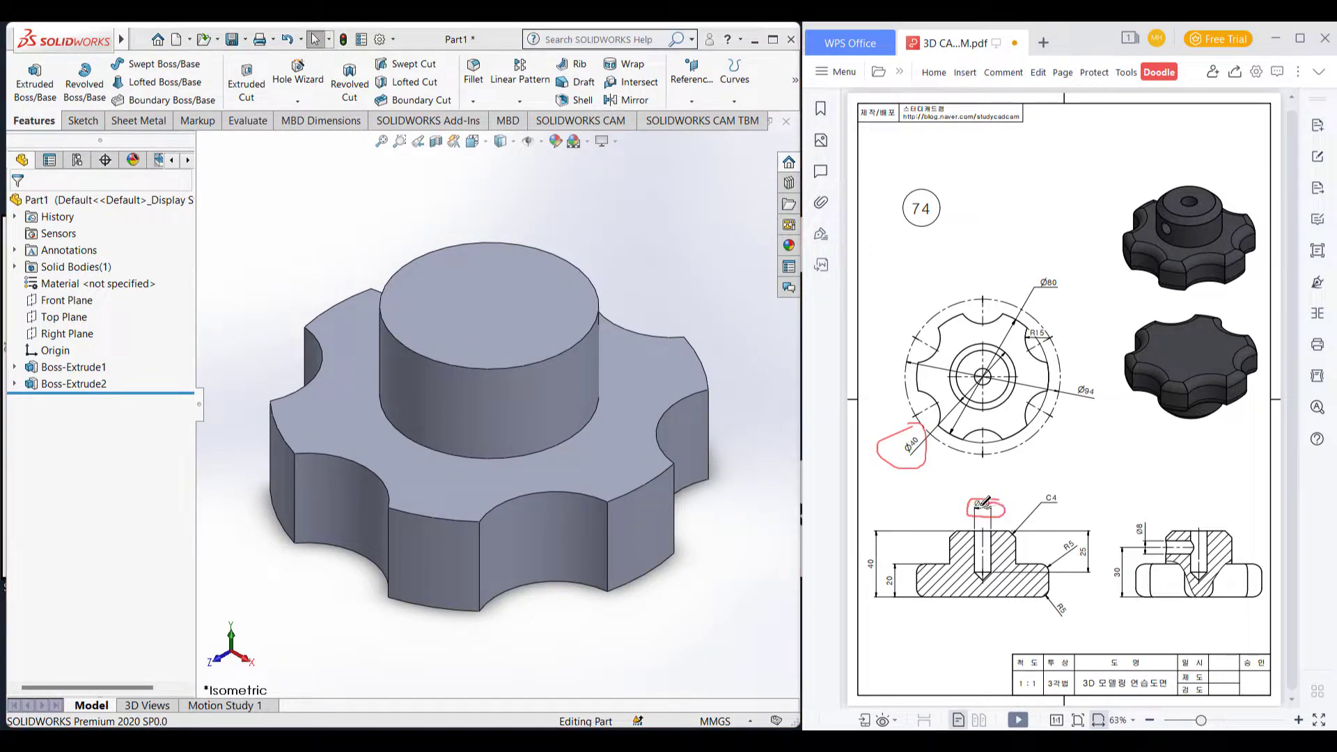
key(ctrl+z)
Sketch a 10 mm diameter circle centred on the origin on the hub's upper face
click(441, 294)
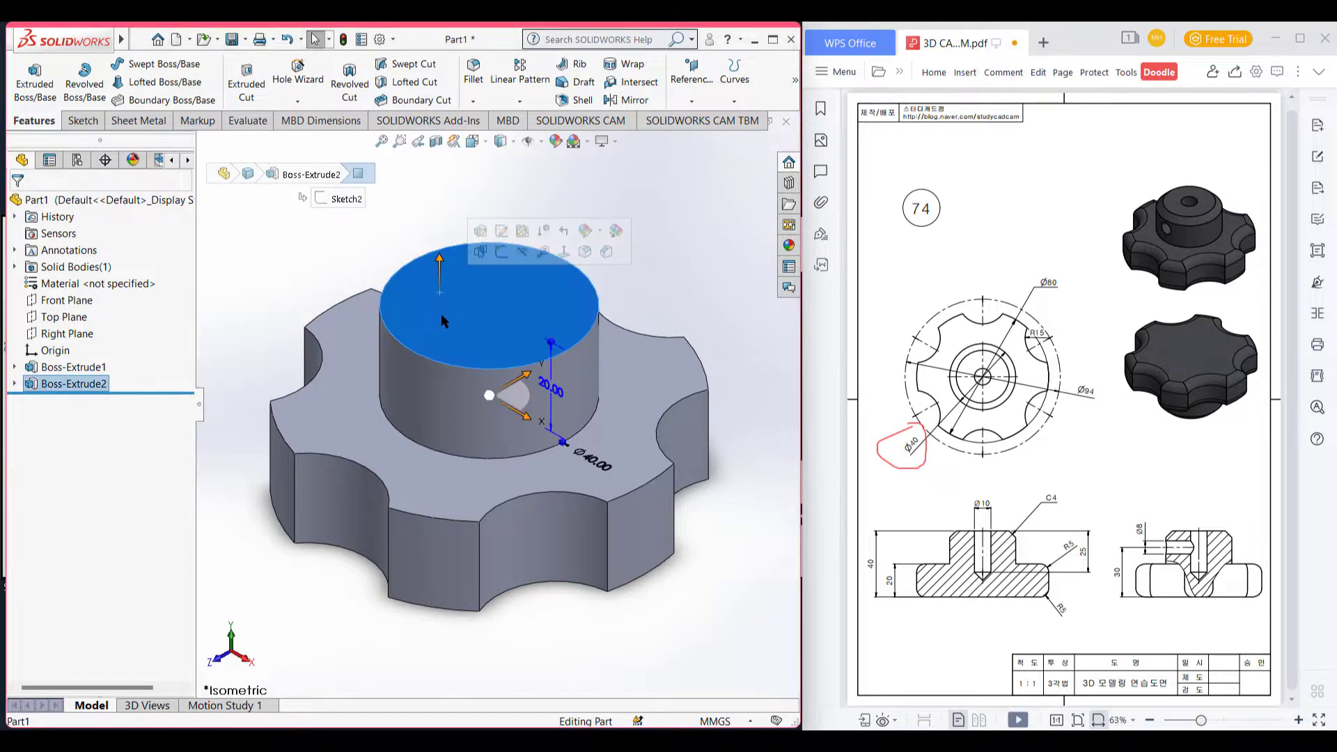
right_click(449, 319)
click(483, 296)
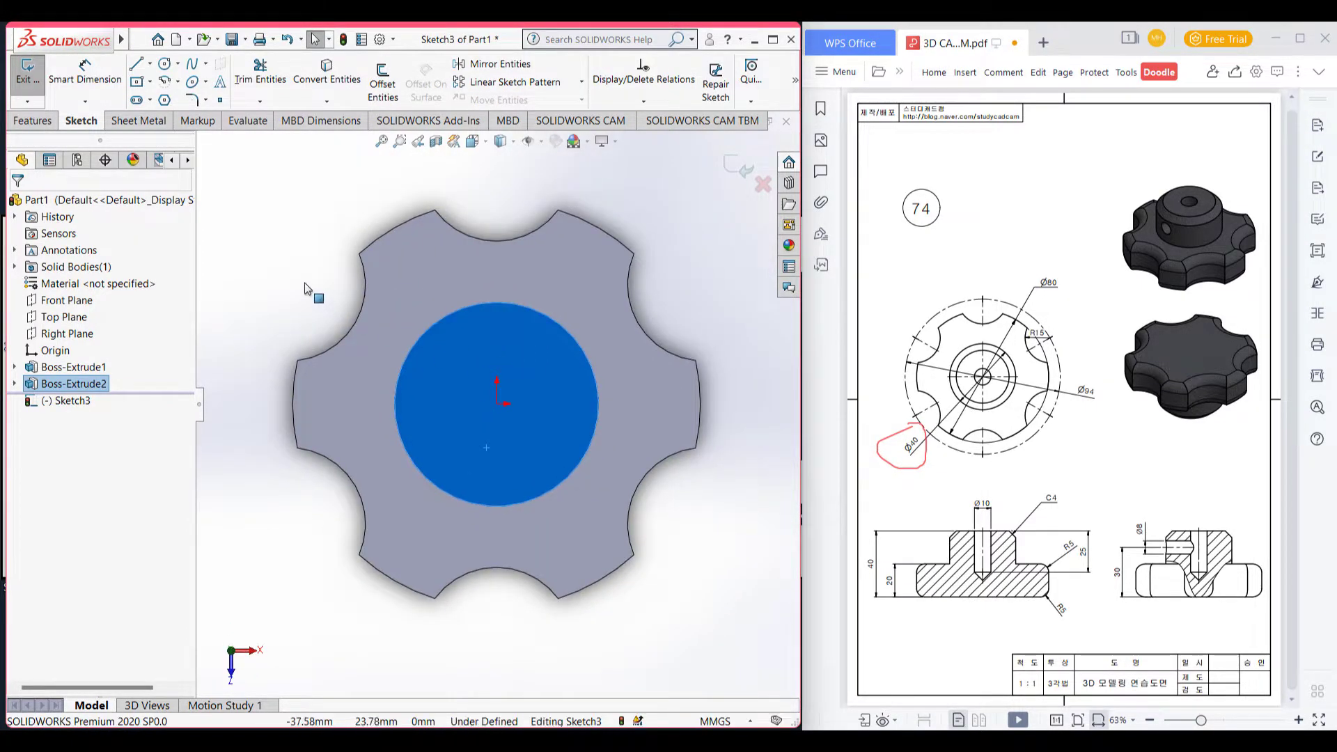
click(158, 62)
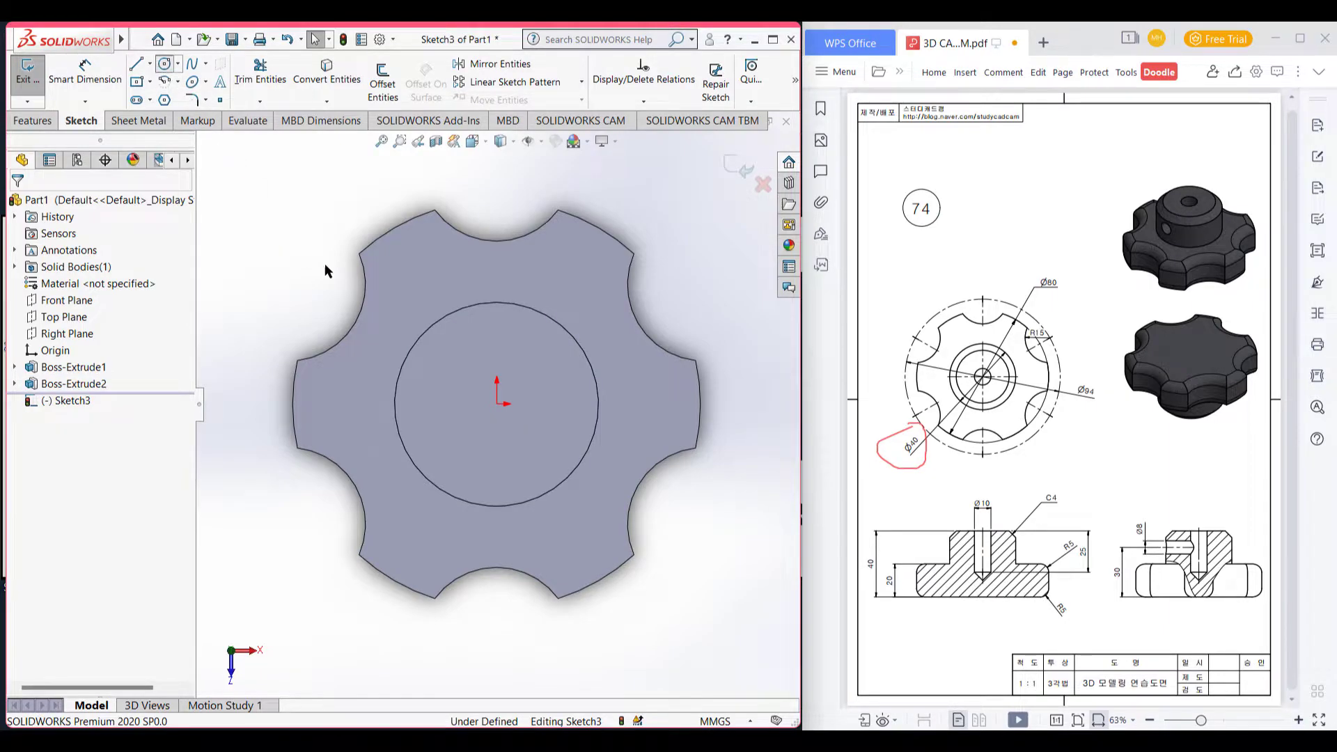
click(497, 404)
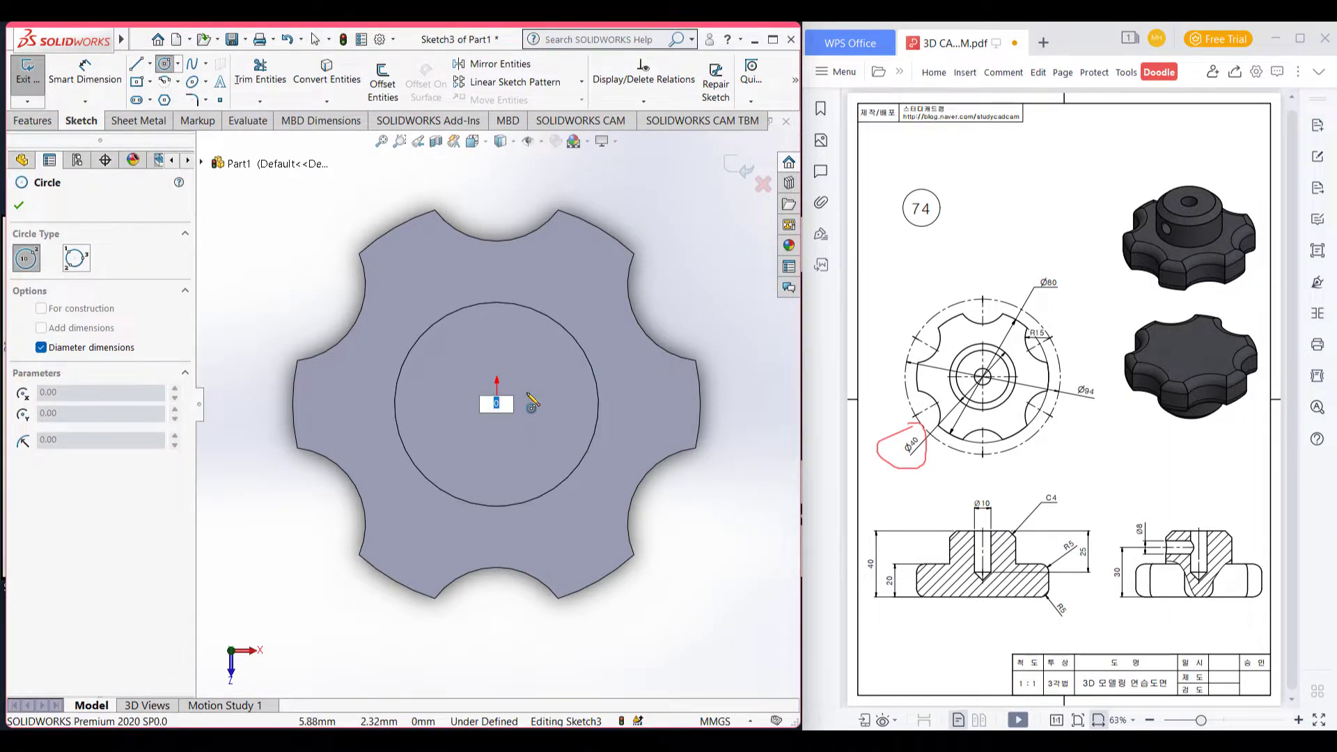
text(10)
key(Return)
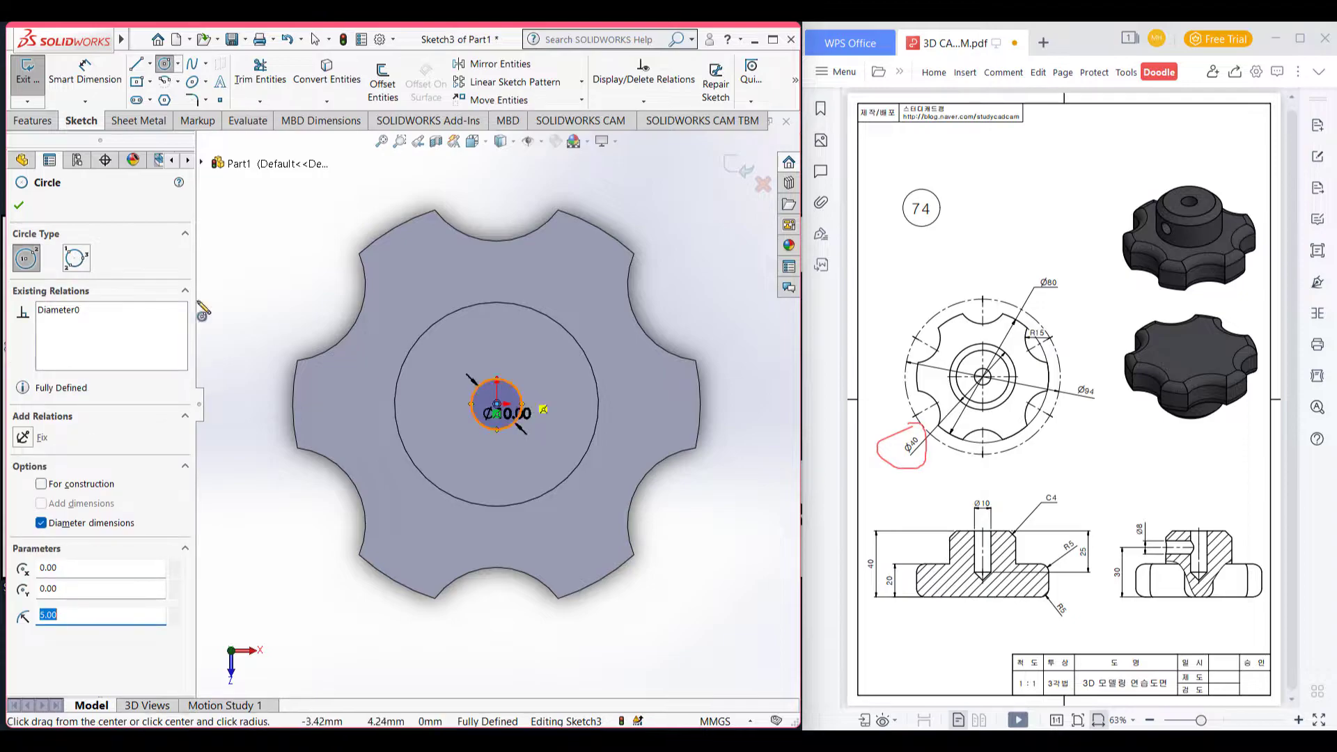
Convert the 10 mm circle to construction geometry and exit the sketch
right_click(265, 252)
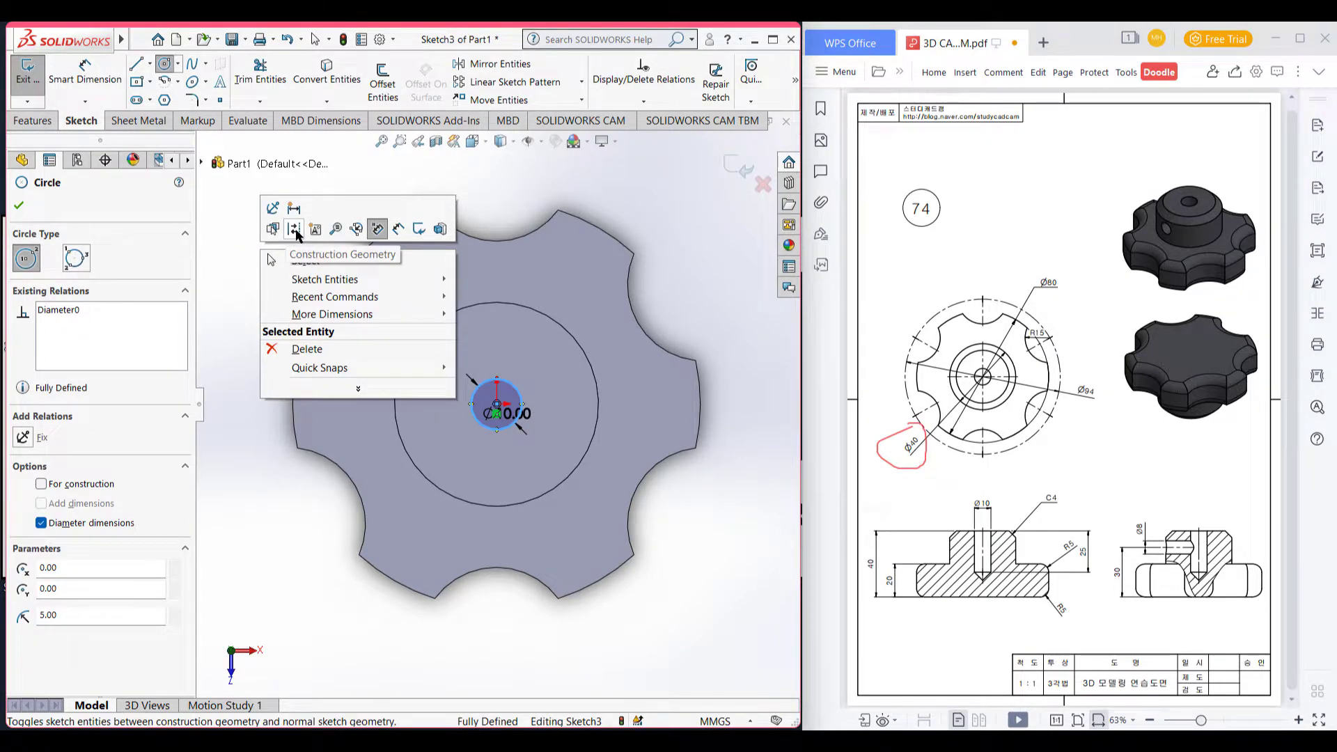
click(296, 230)
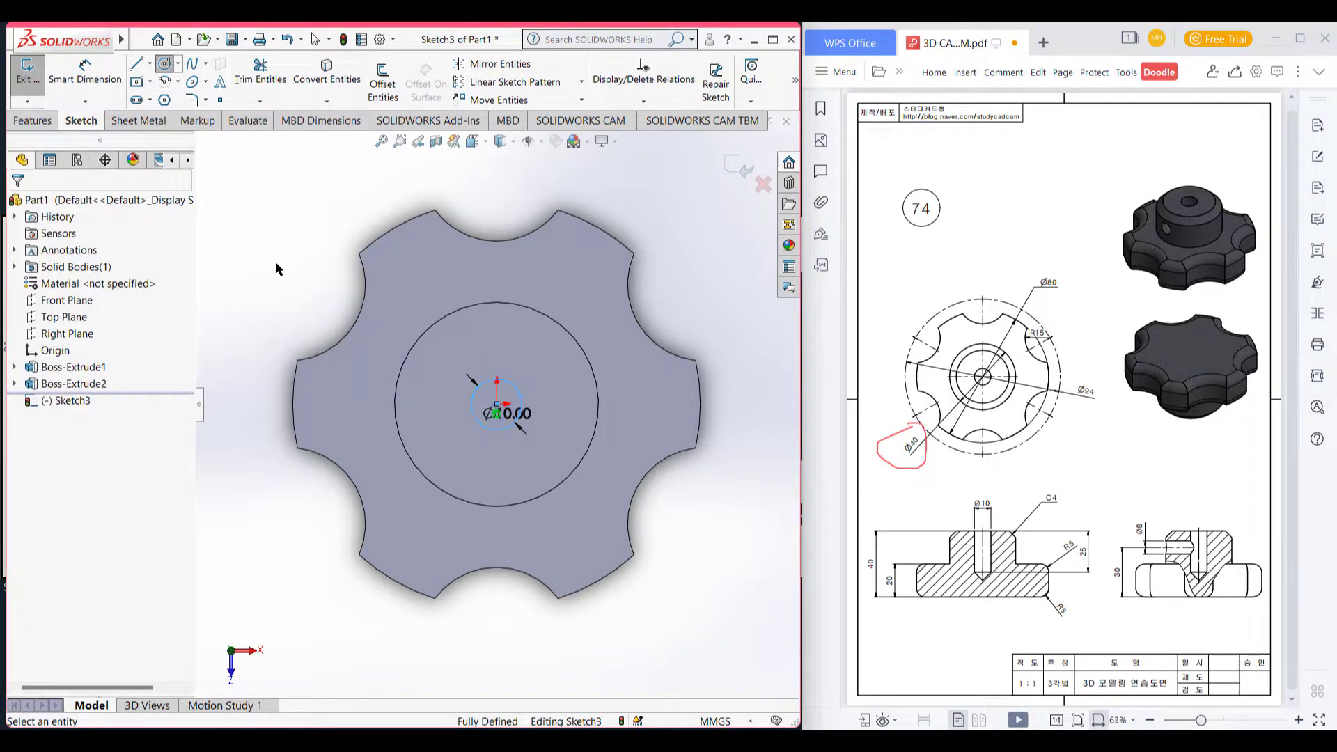
click(26, 82)
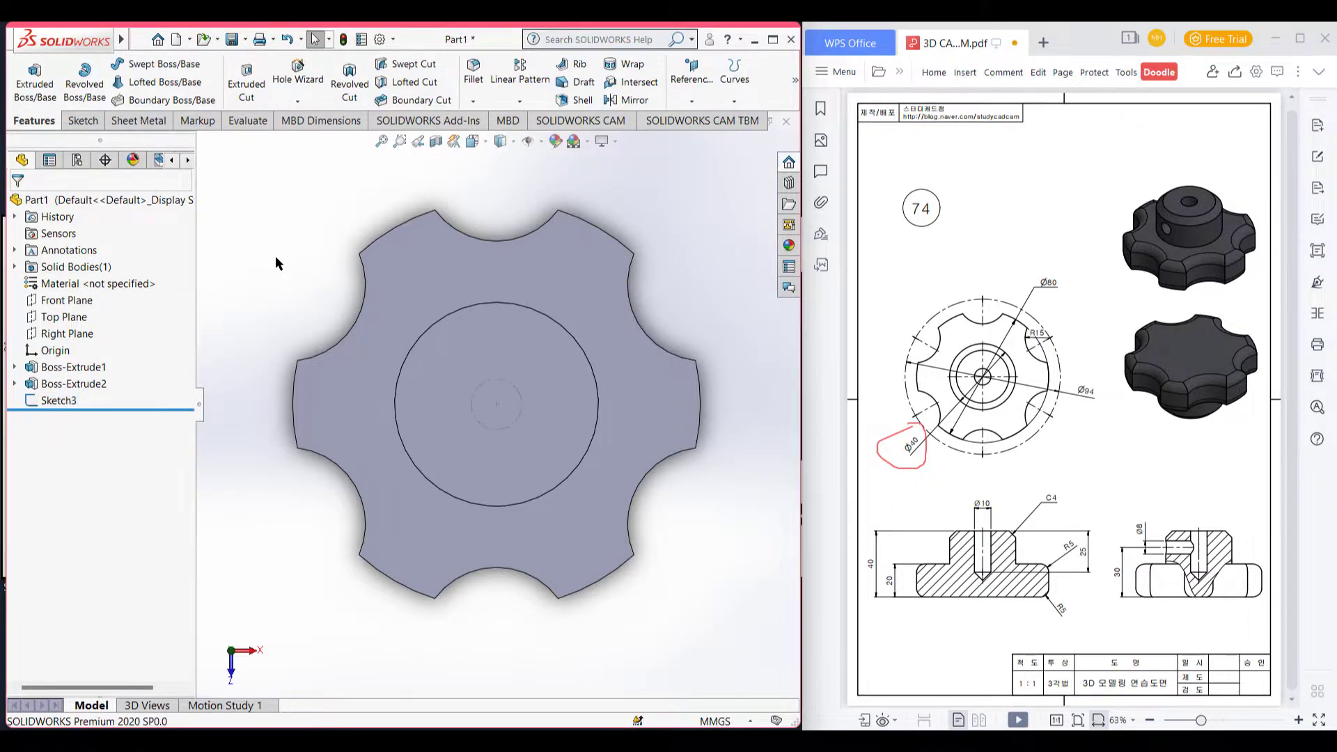
Start a Hole Wizard dowel hole in the ANSI Metric standard and choose size Ø10.0
key(ctrl+7)
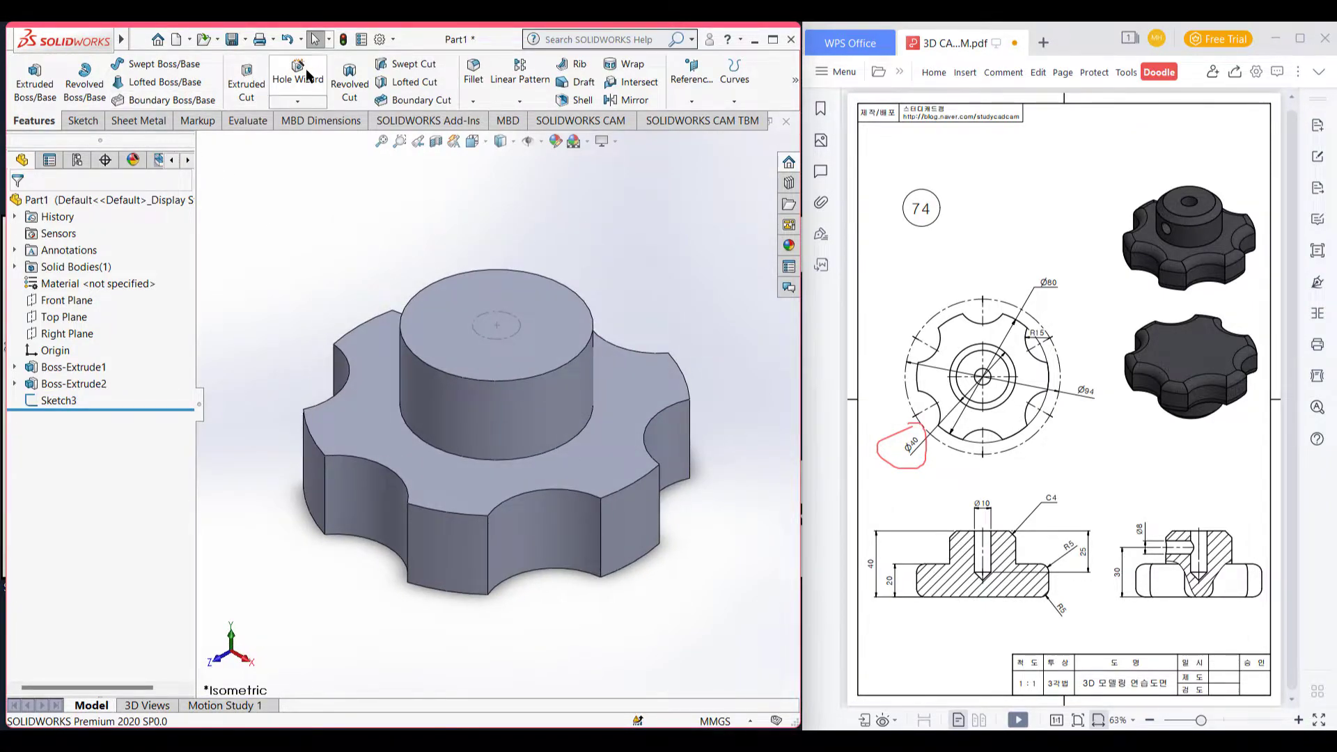
click(308, 74)
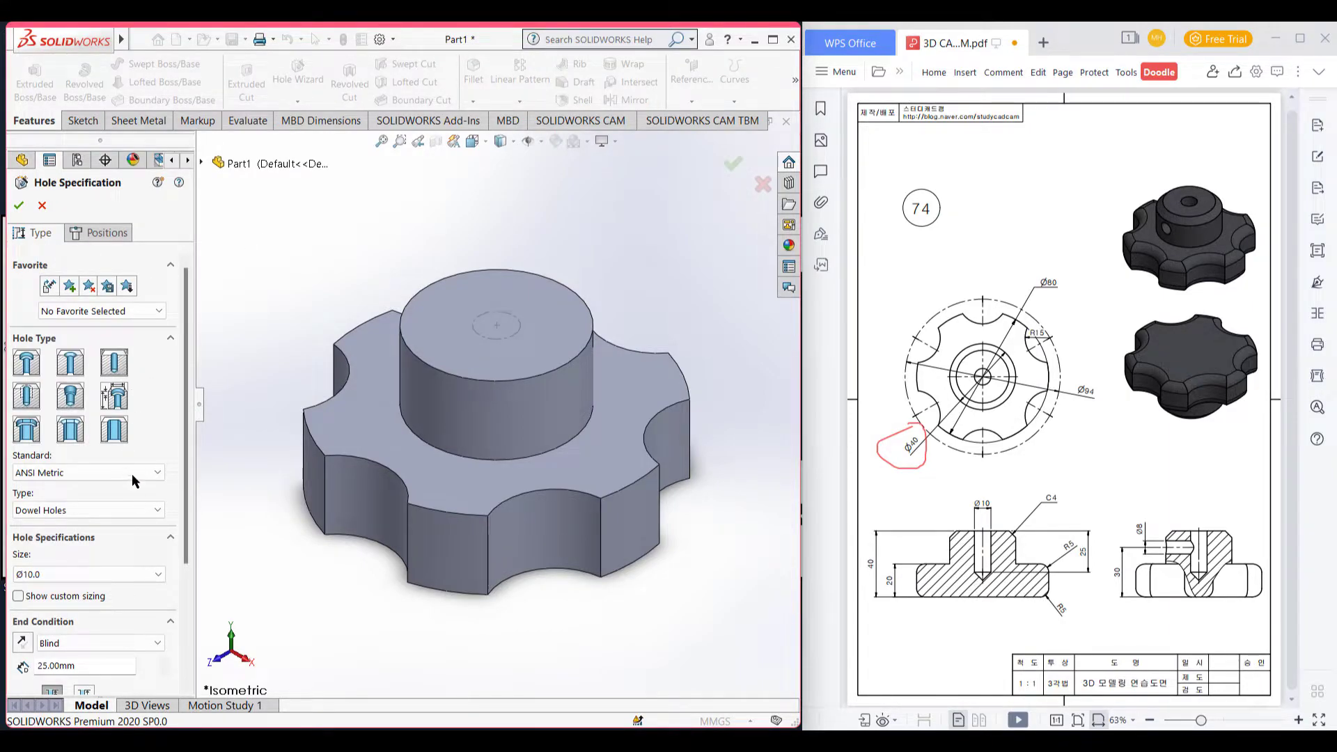
click(48, 573)
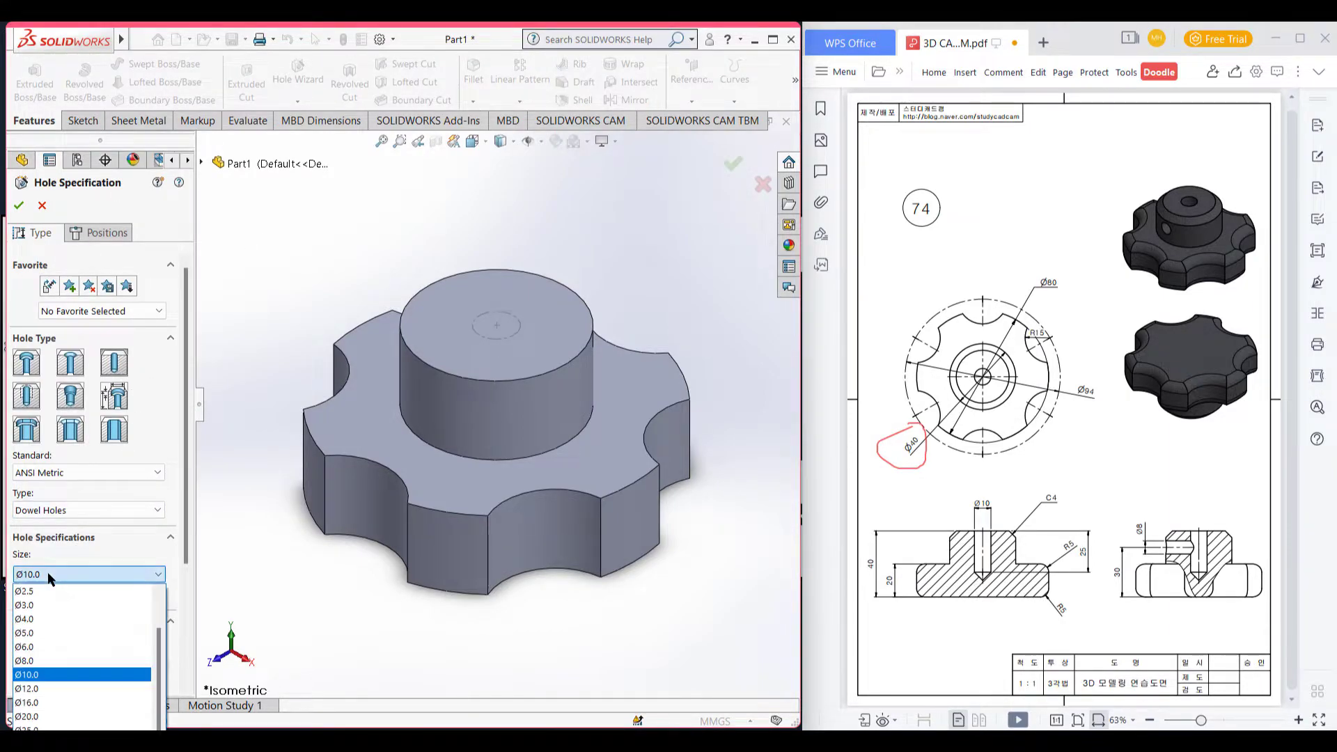
click(55, 675)
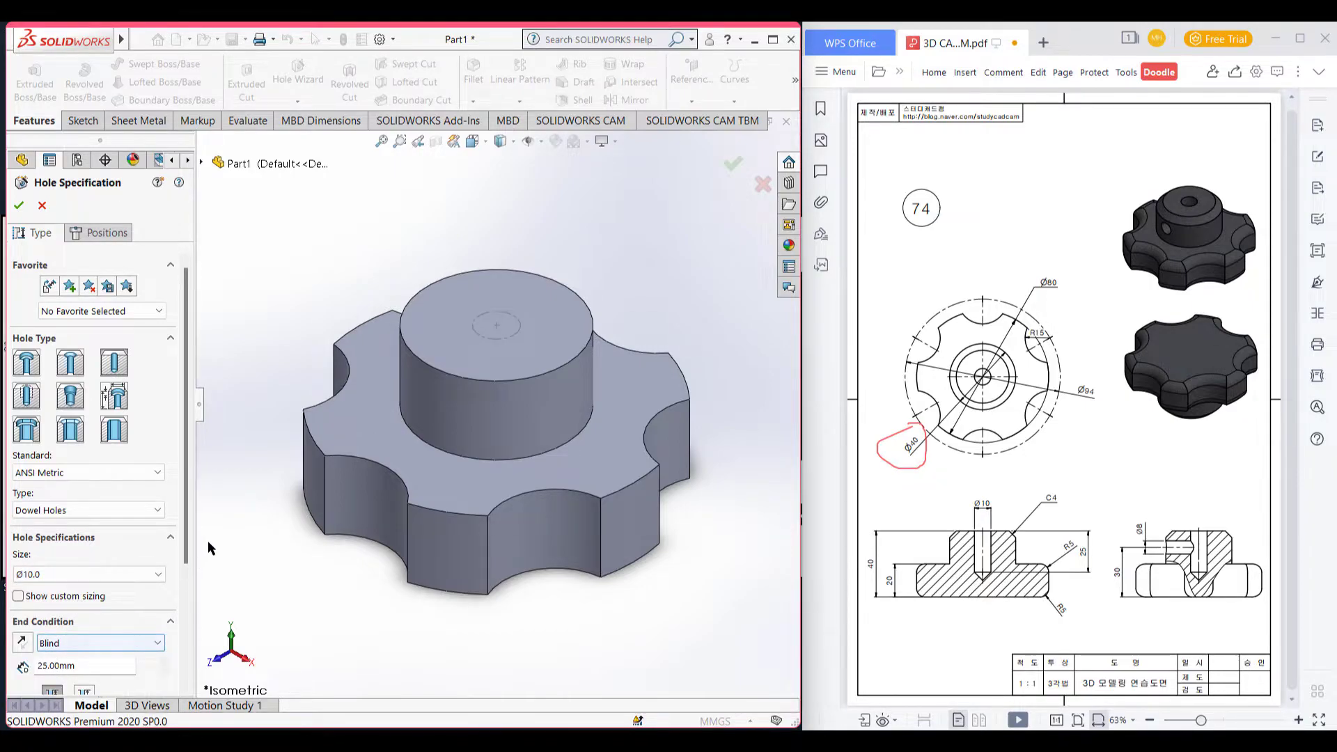
scroll(97, 488, down, 2)
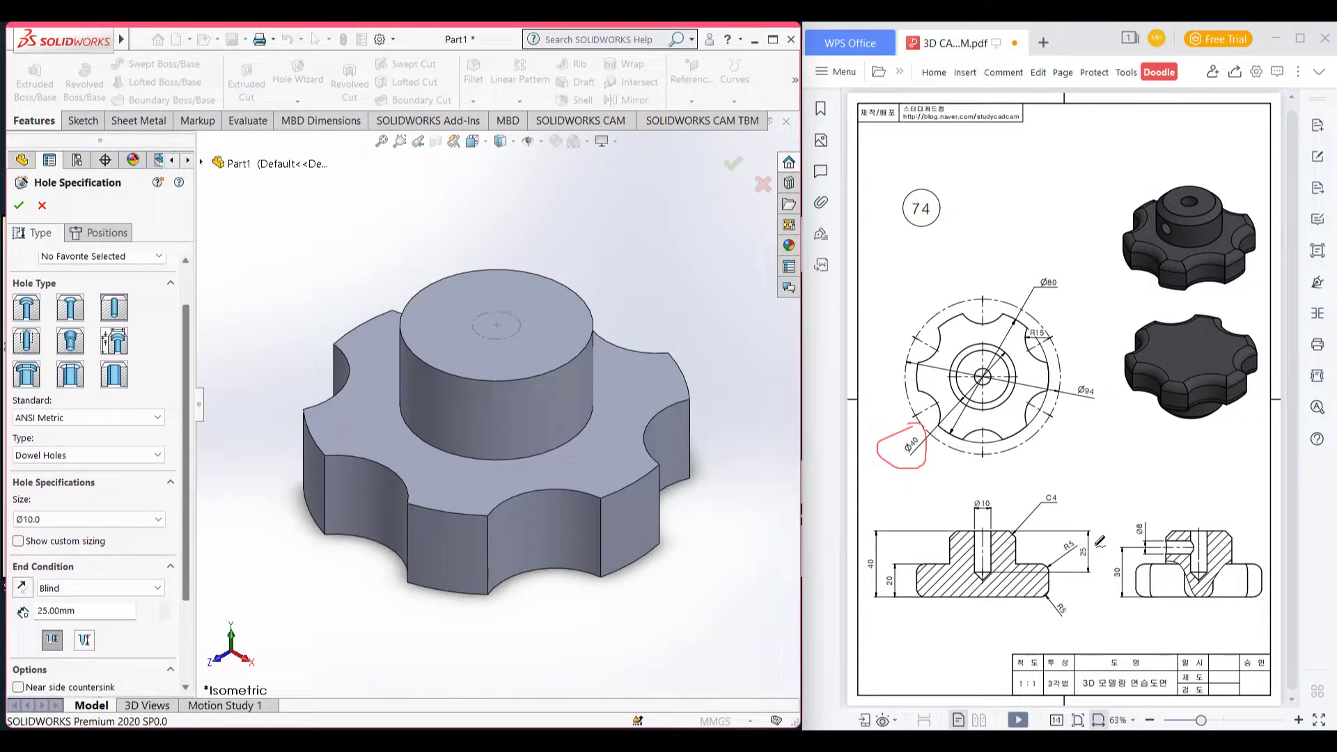
Trace the hub hole and circle its 25 mm depth on the reference drawing's section view, undoing the circle
drag(984, 534, 983, 575)
drag(1090, 537, 1070, 561)
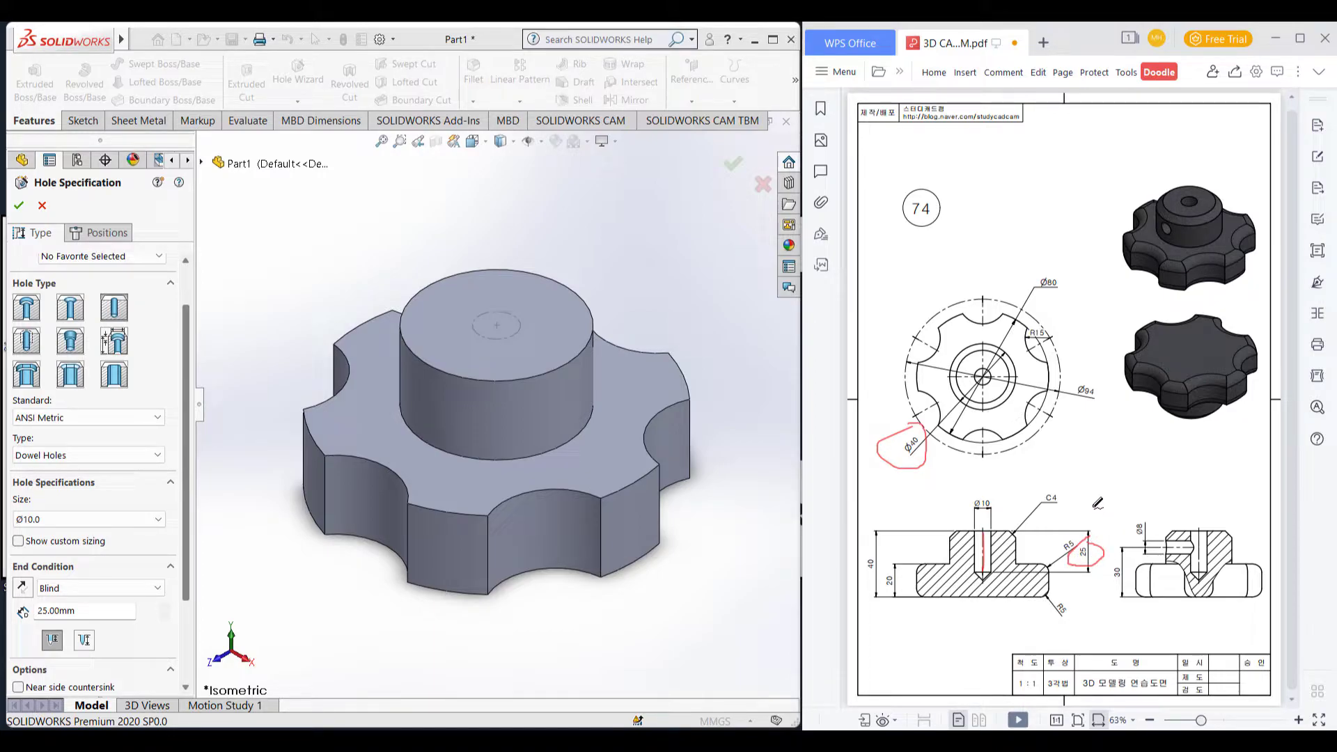
key(ctrl+z)
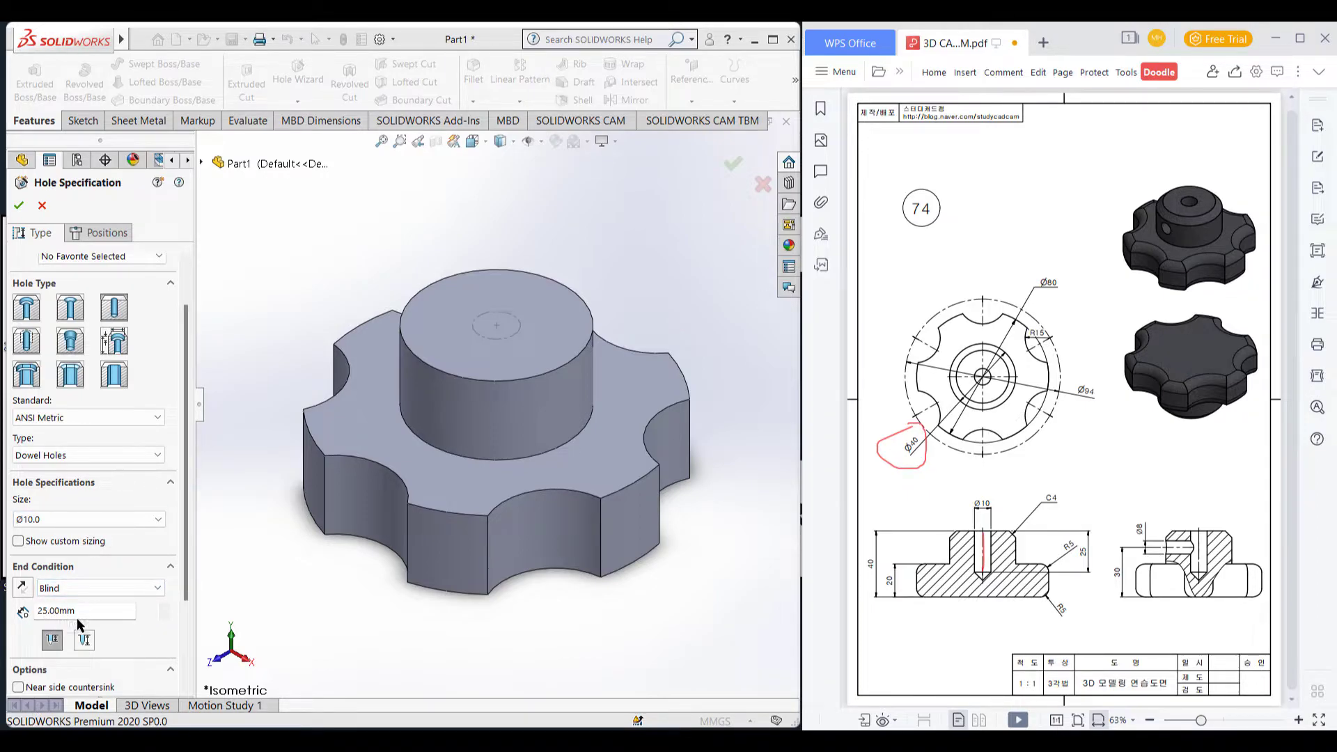
Position the Ø10.0 dowel hole at the centre of the construction circle on the hub's upper face and finish the hole
click(98, 233)
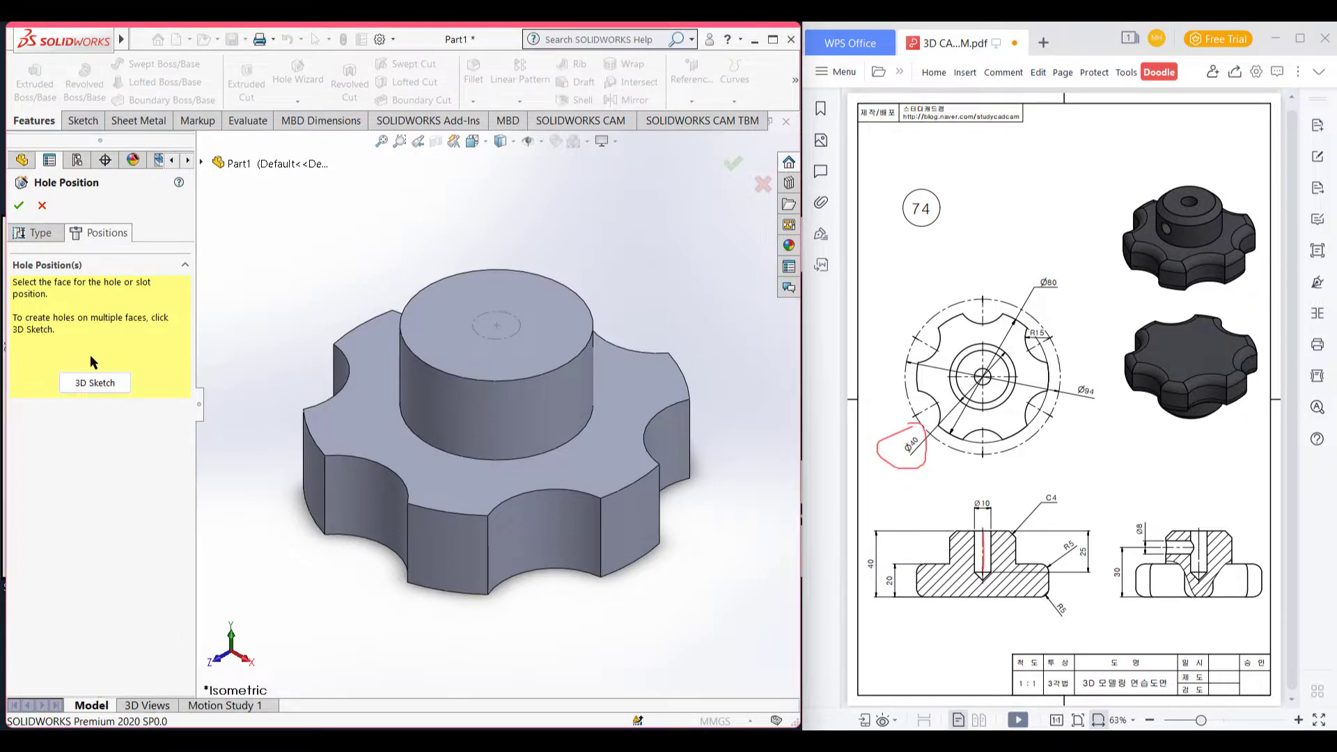
click(92, 384)
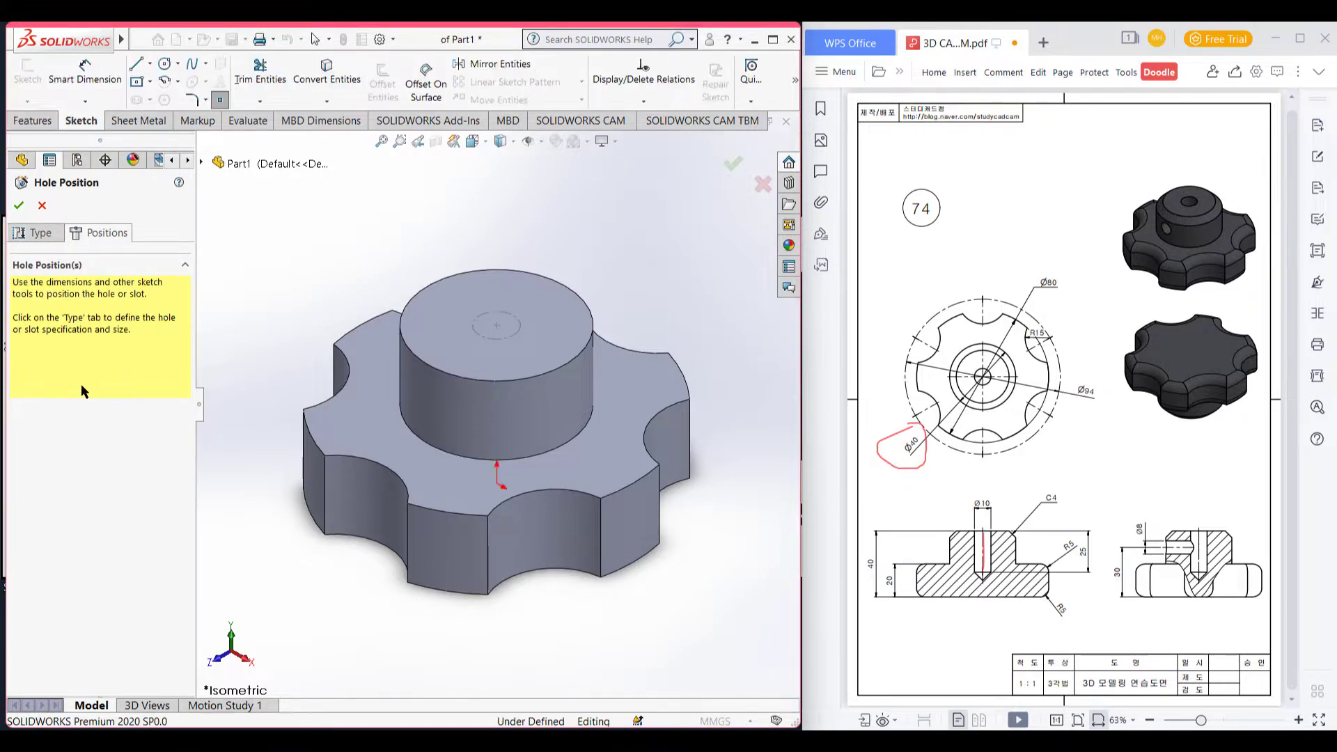
click(497, 326)
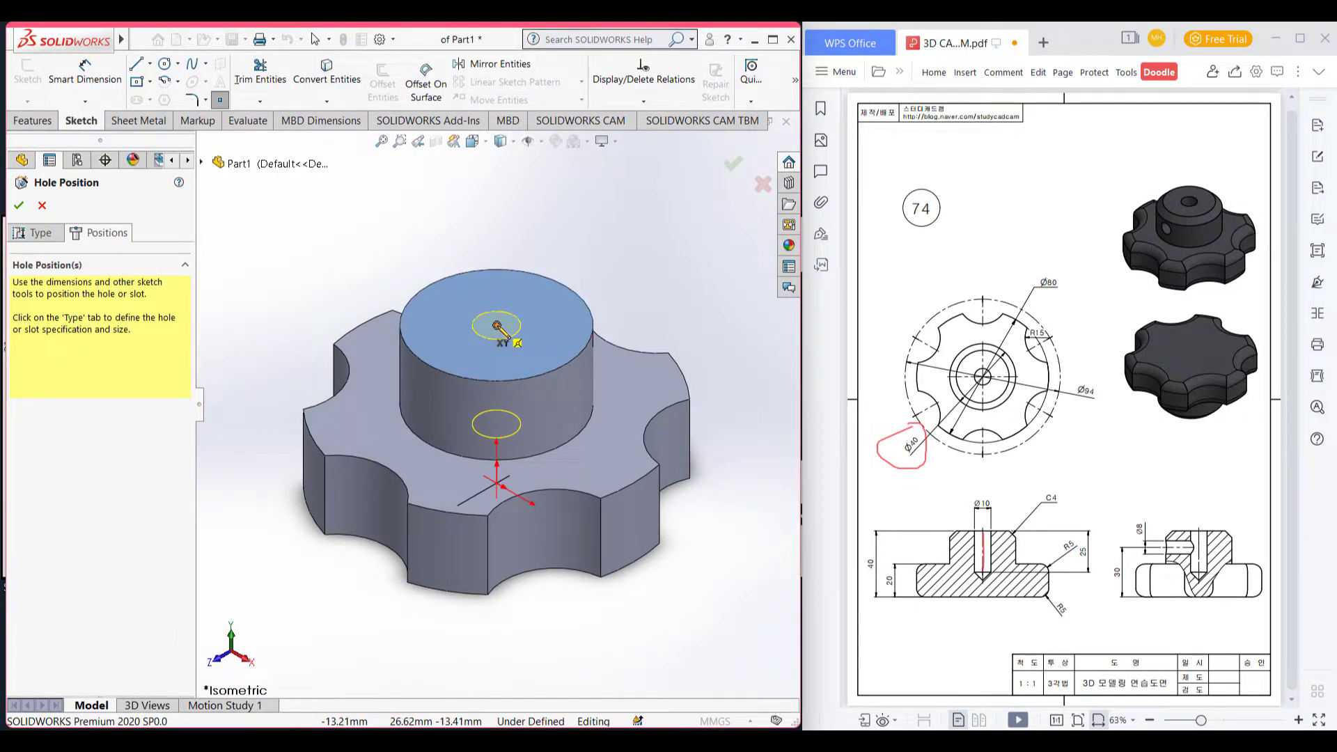
scroll(497, 326, down, 5)
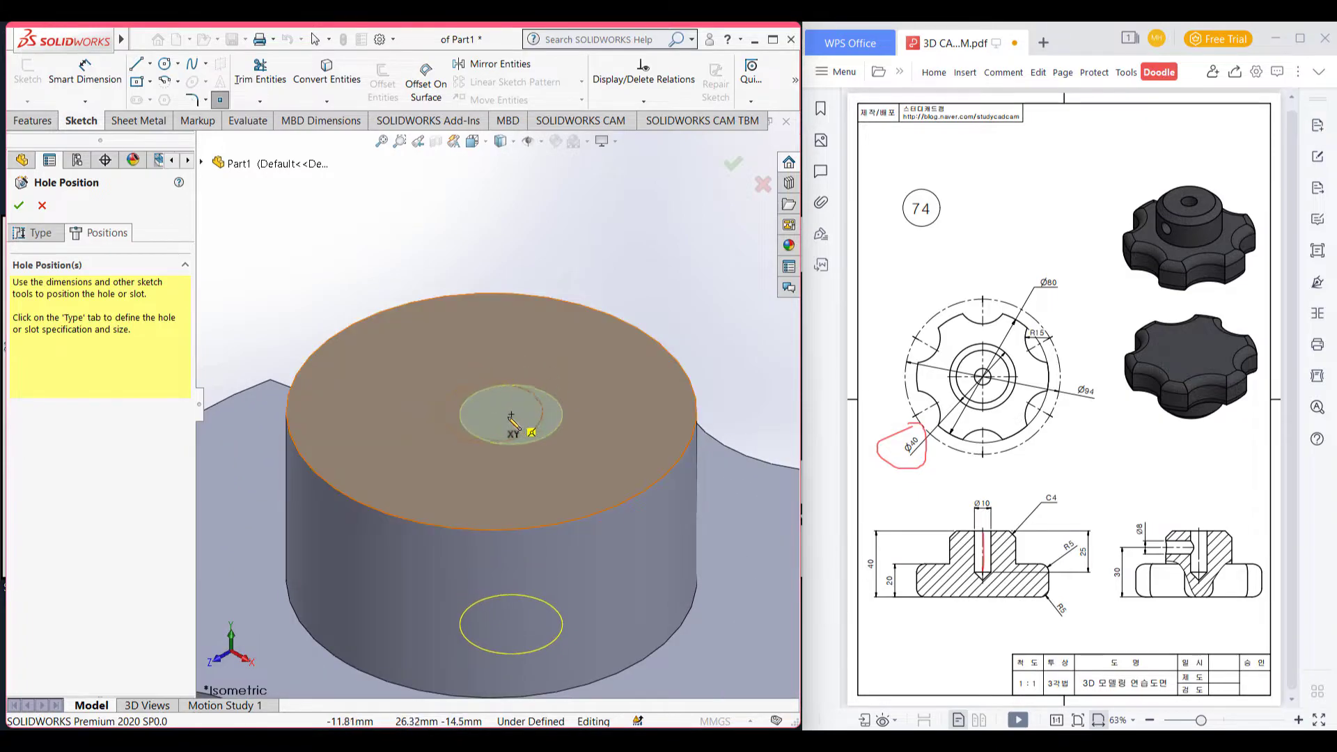
click(492, 413)
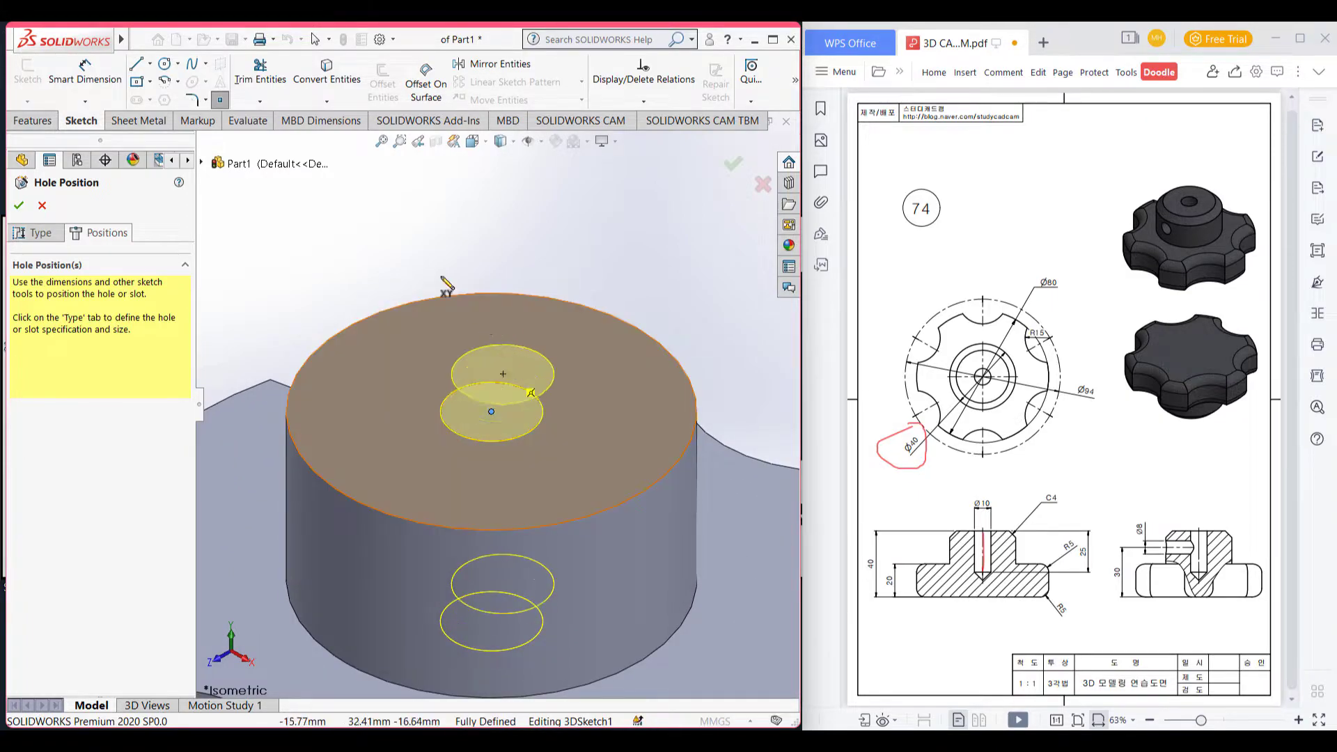
click(19, 207)
scroll(386, 261, up, 4)
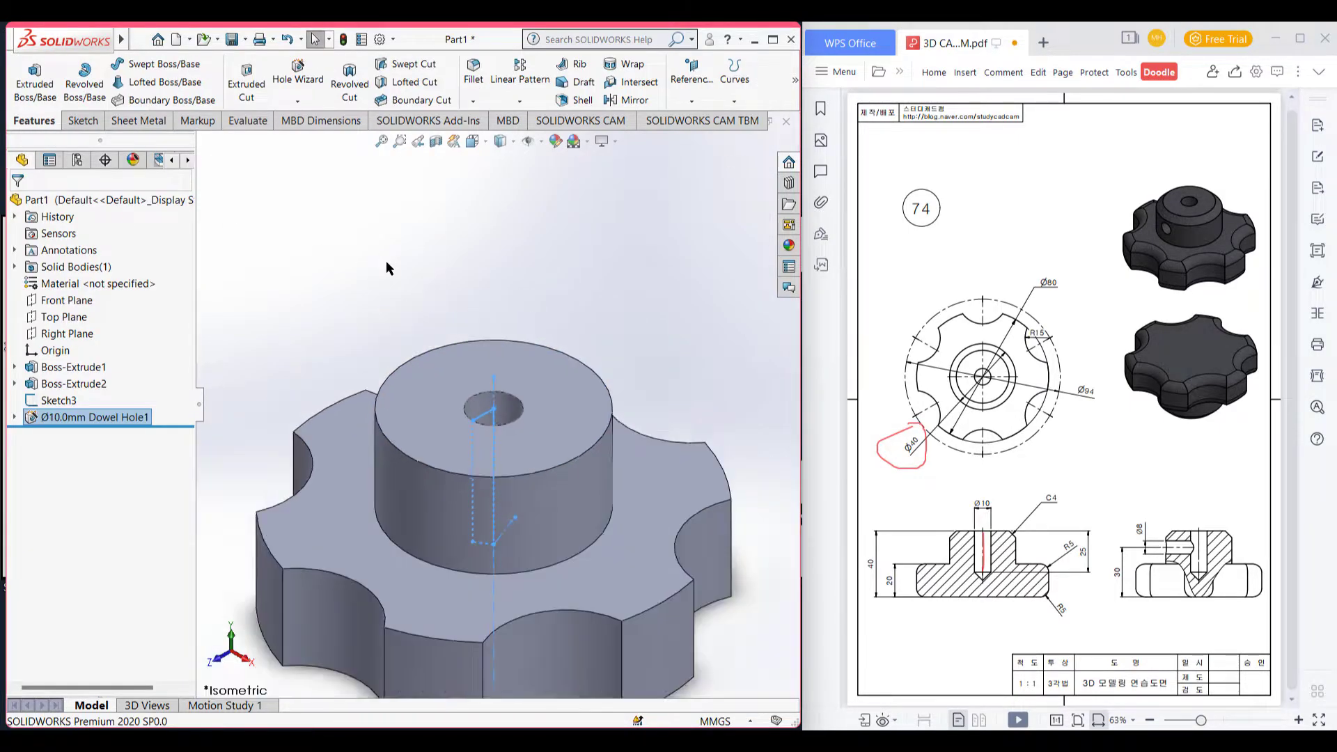
click(304, 287)
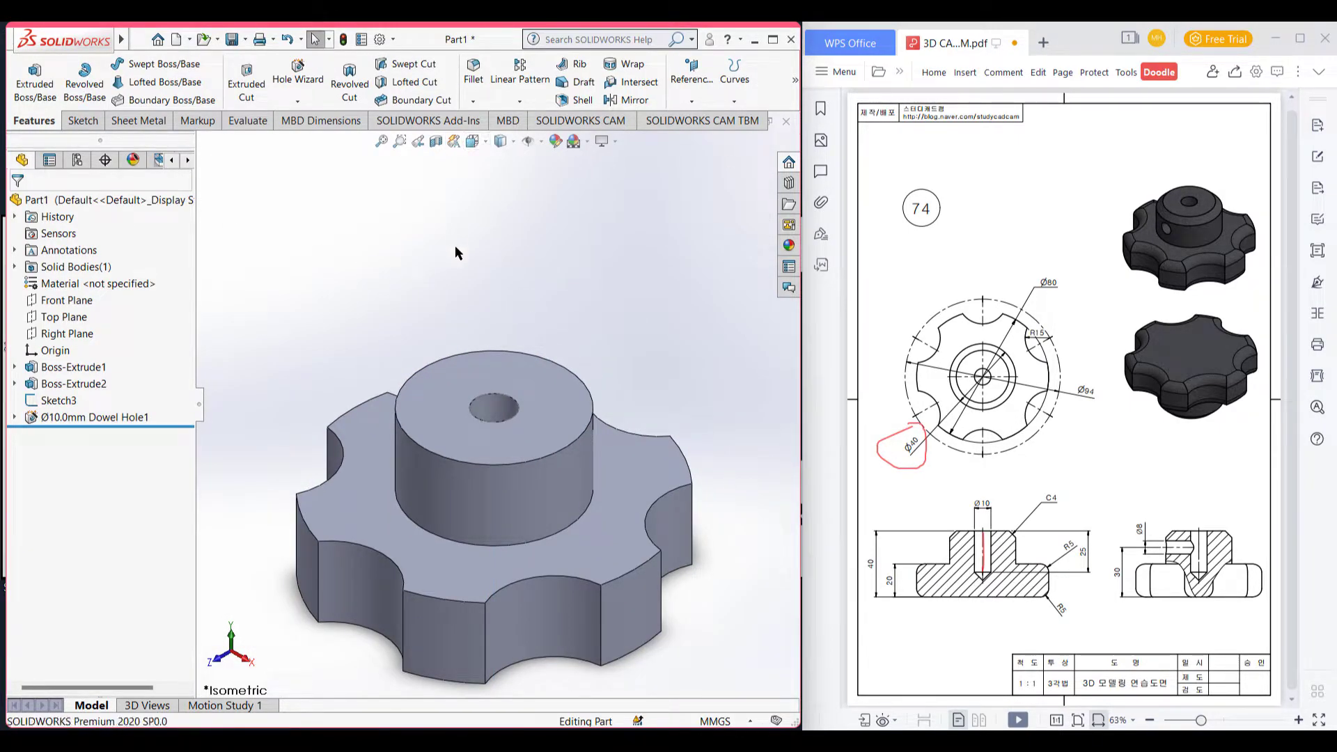
Inspect the blind hole in a temporary Right Plane section against the reference drawing, and clear the red markings from the drawing
click(436, 141)
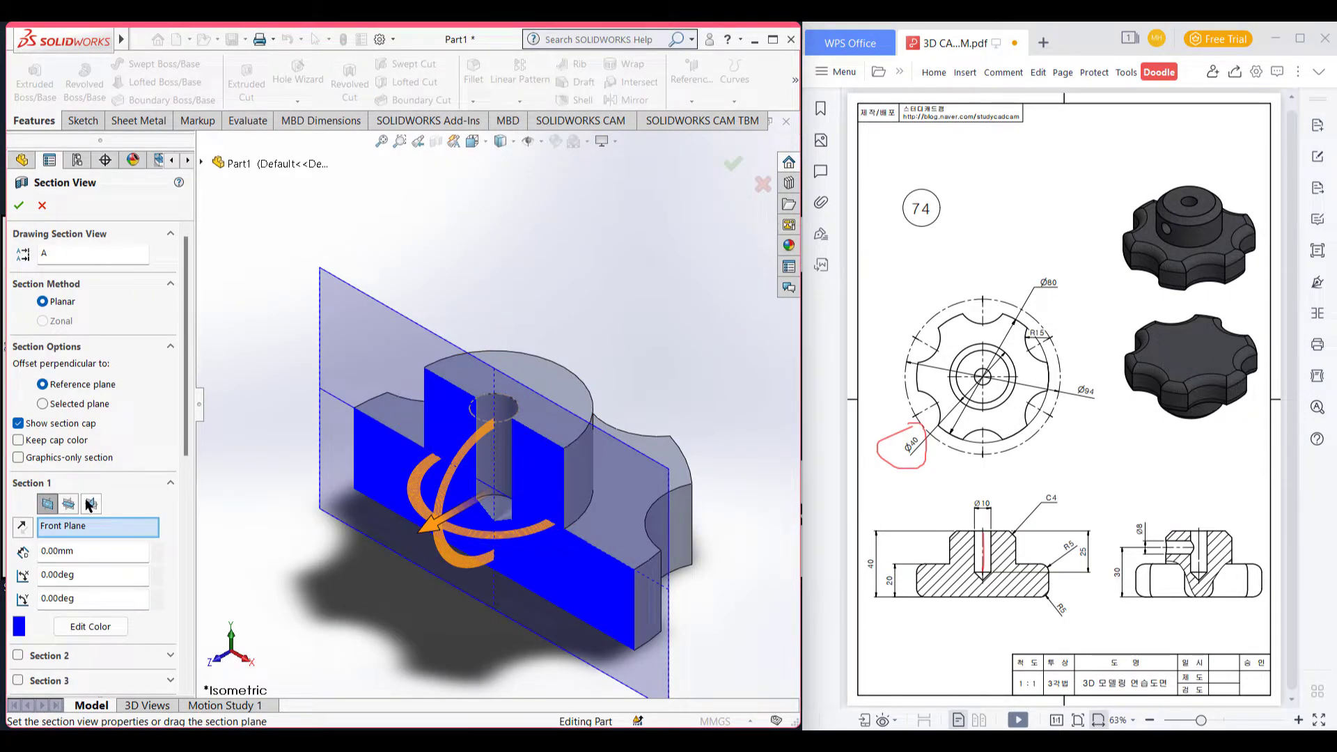
click(90, 504)
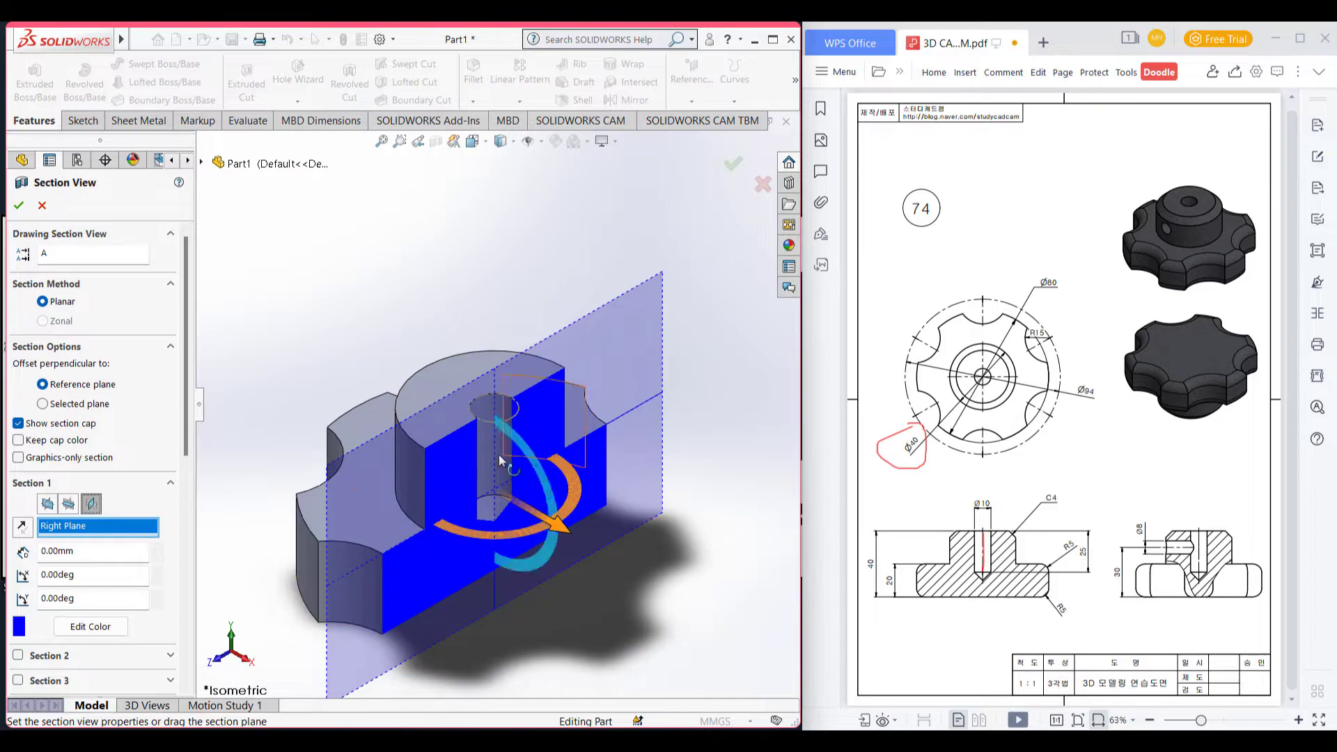
mouse_move(998, 517)
mouse_down()
mouse_move(951, 575)
mouse_move(966, 531)
mouse_up()
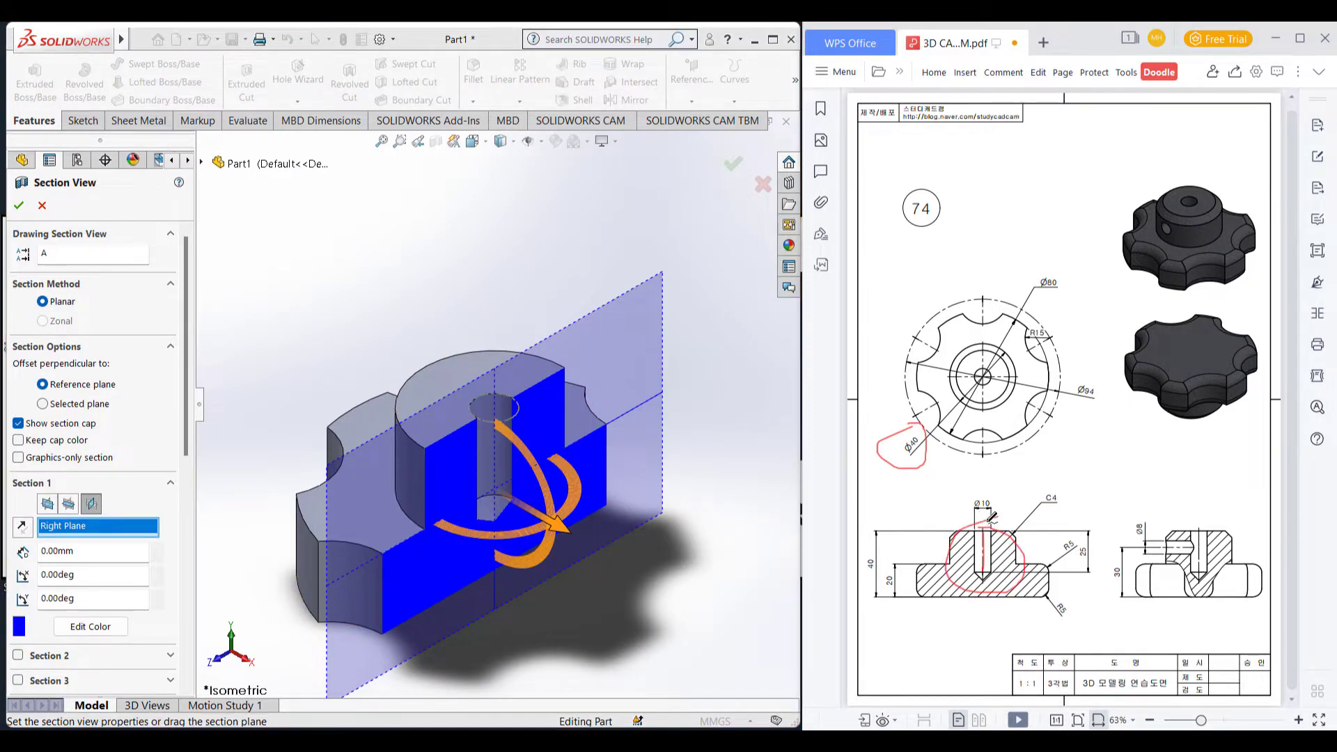
key(ctrl+z)
key(ctrl+z)
key(ctrl+z)
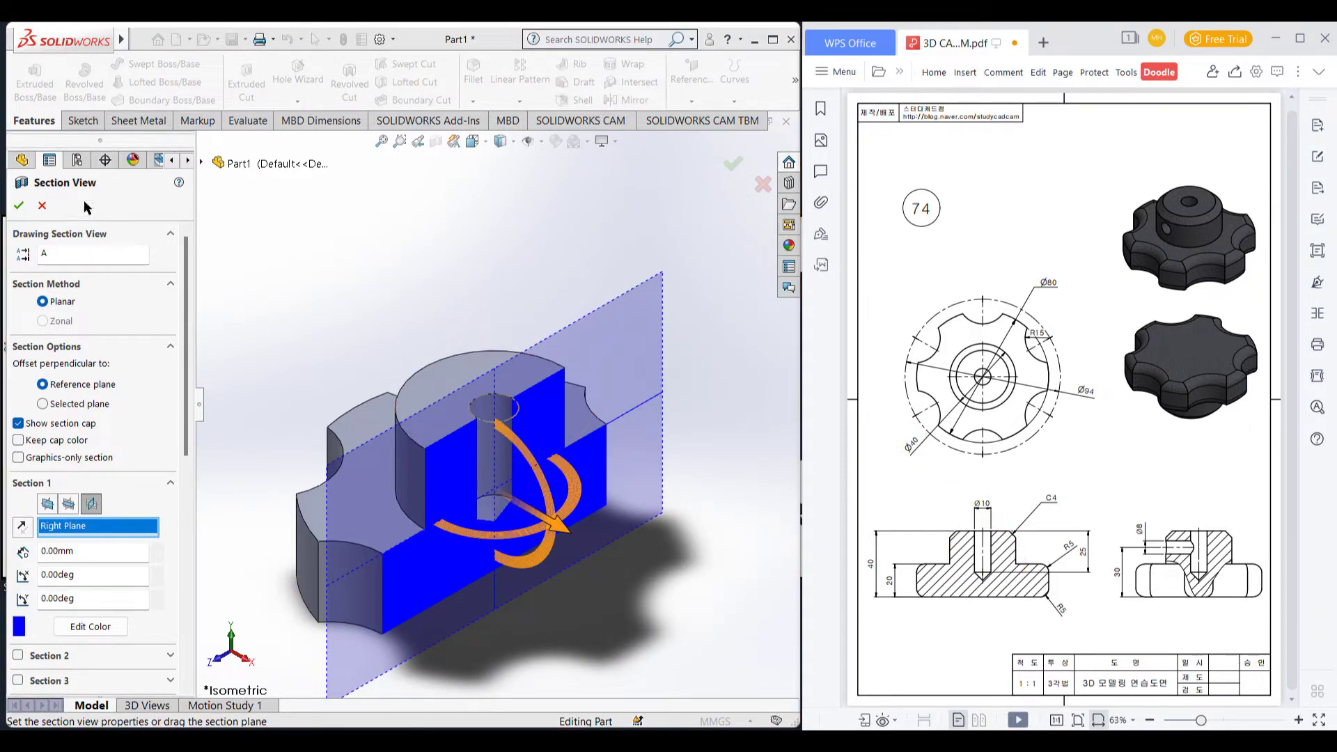
click(42, 206)
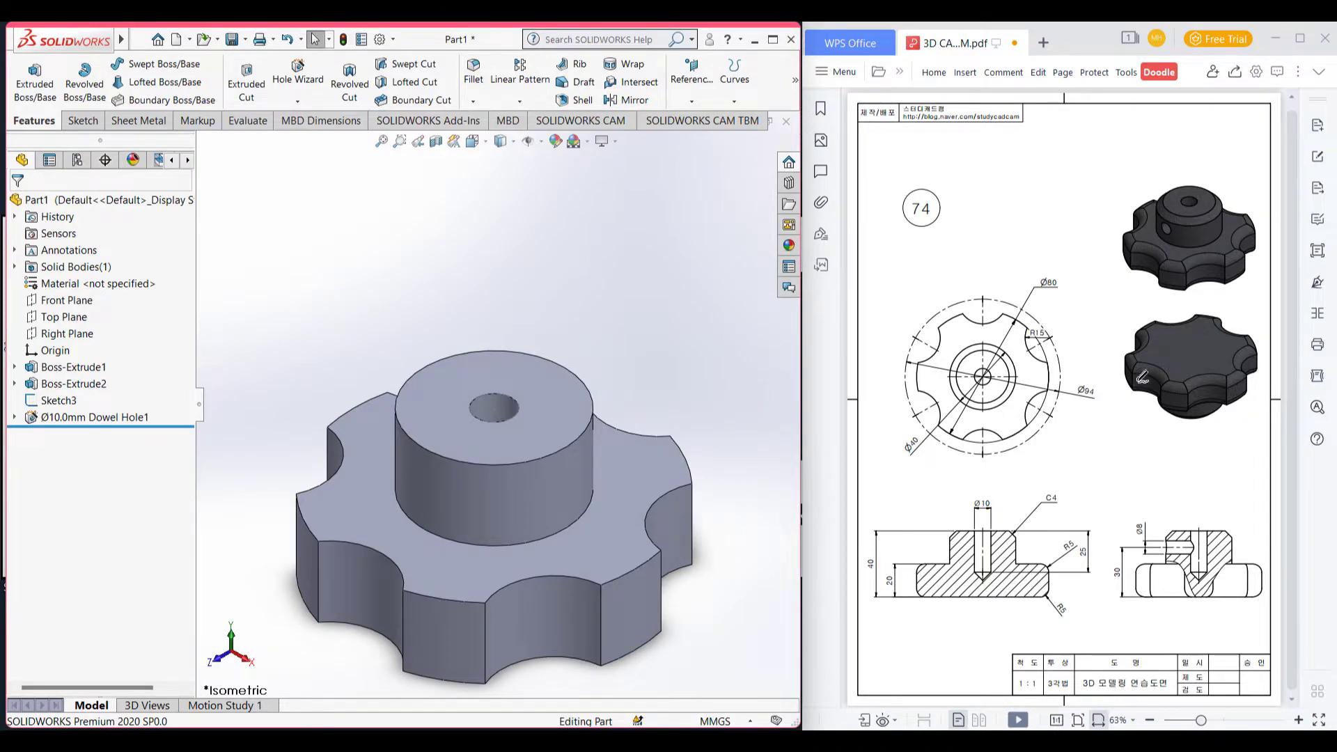
Mark the Ø8 callout on the reference drawing and sketch an 8 mm diameter circle on the Front Plane, centred above the origin within the hub
drag(1137, 517, 1157, 537)
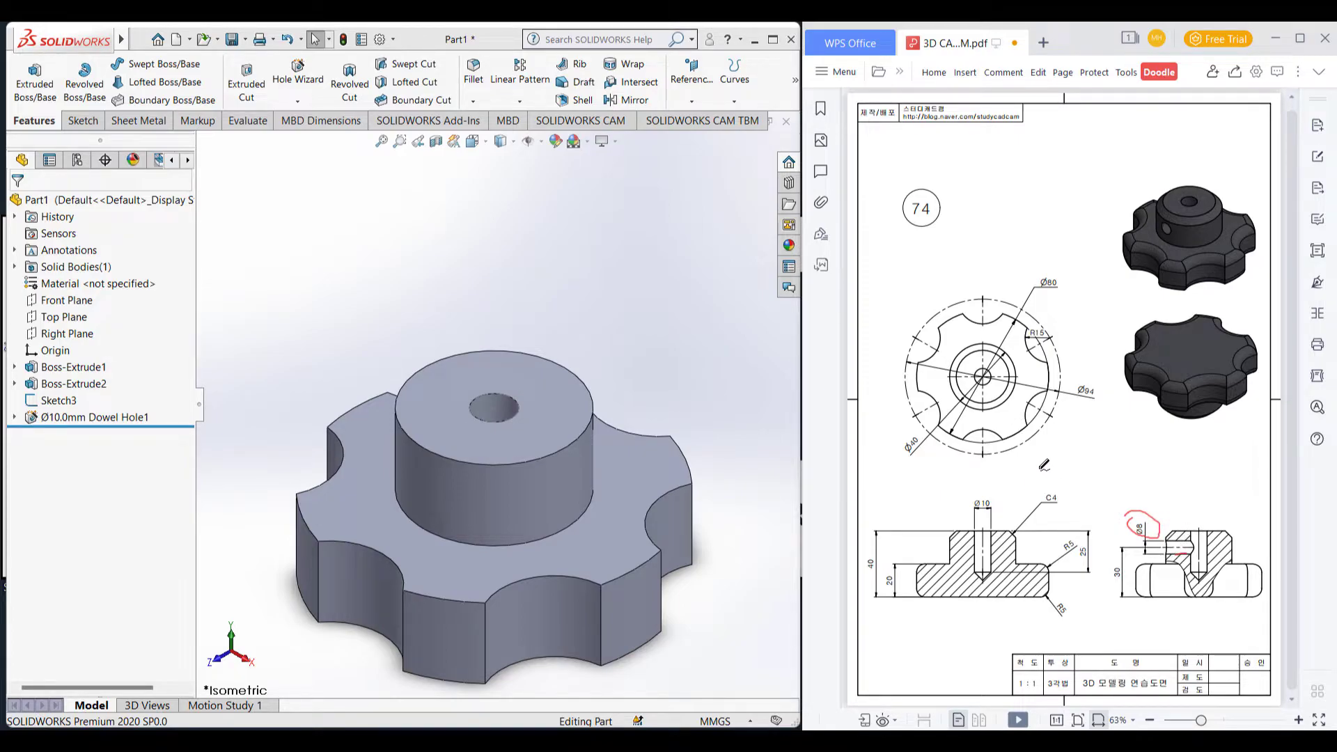
right_click(56, 301)
click(67, 278)
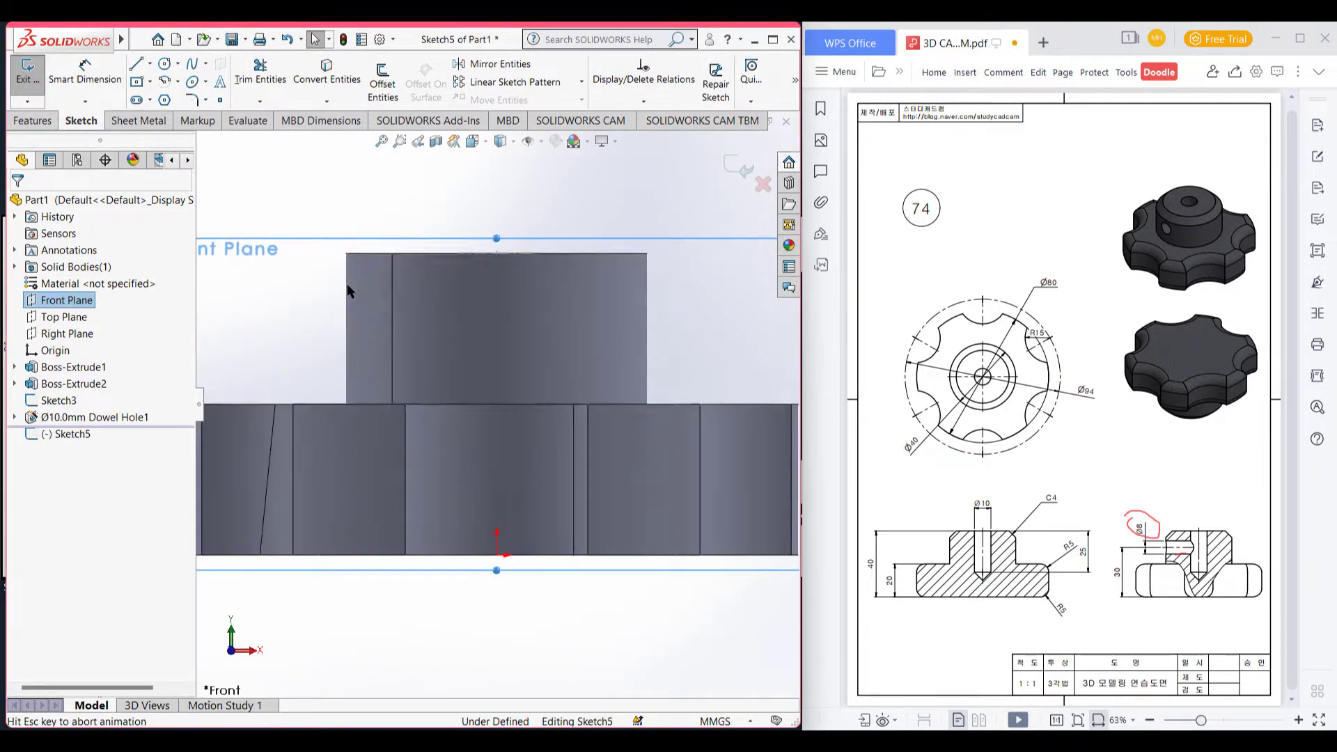
click(165, 64)
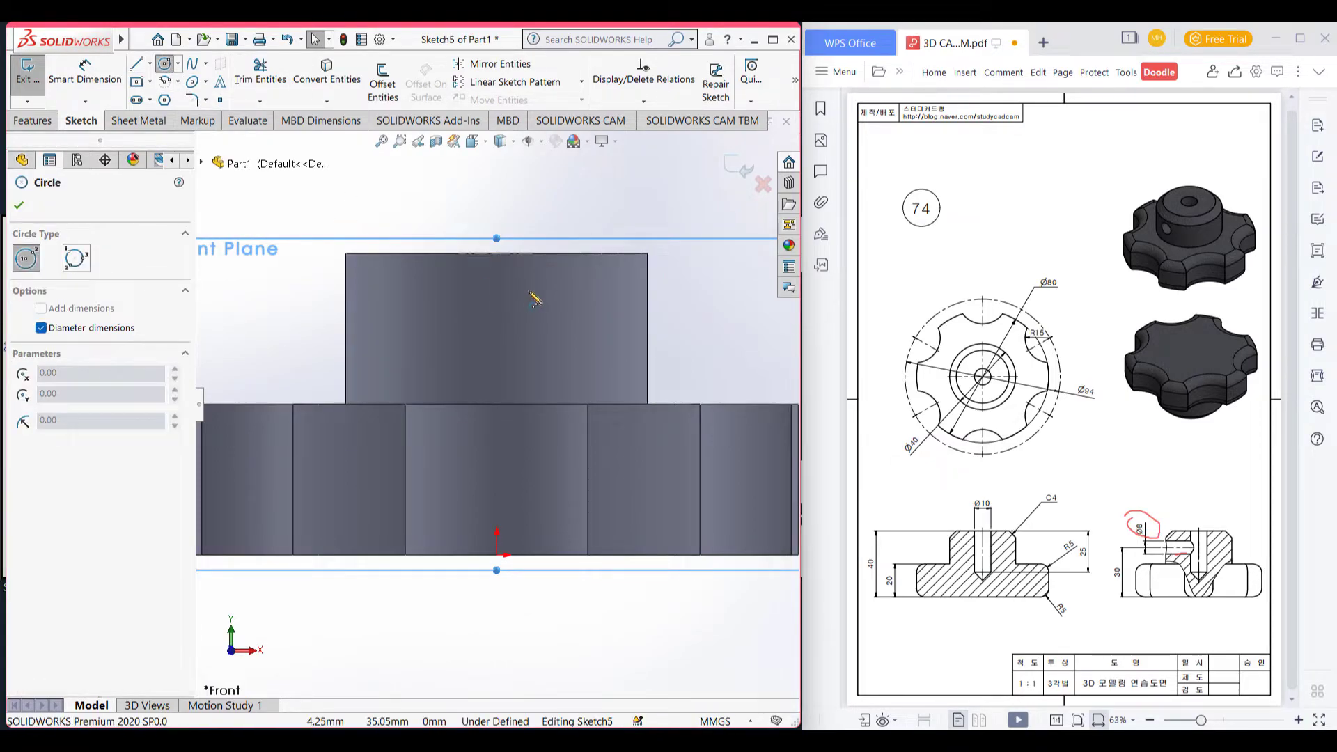
click(496, 317)
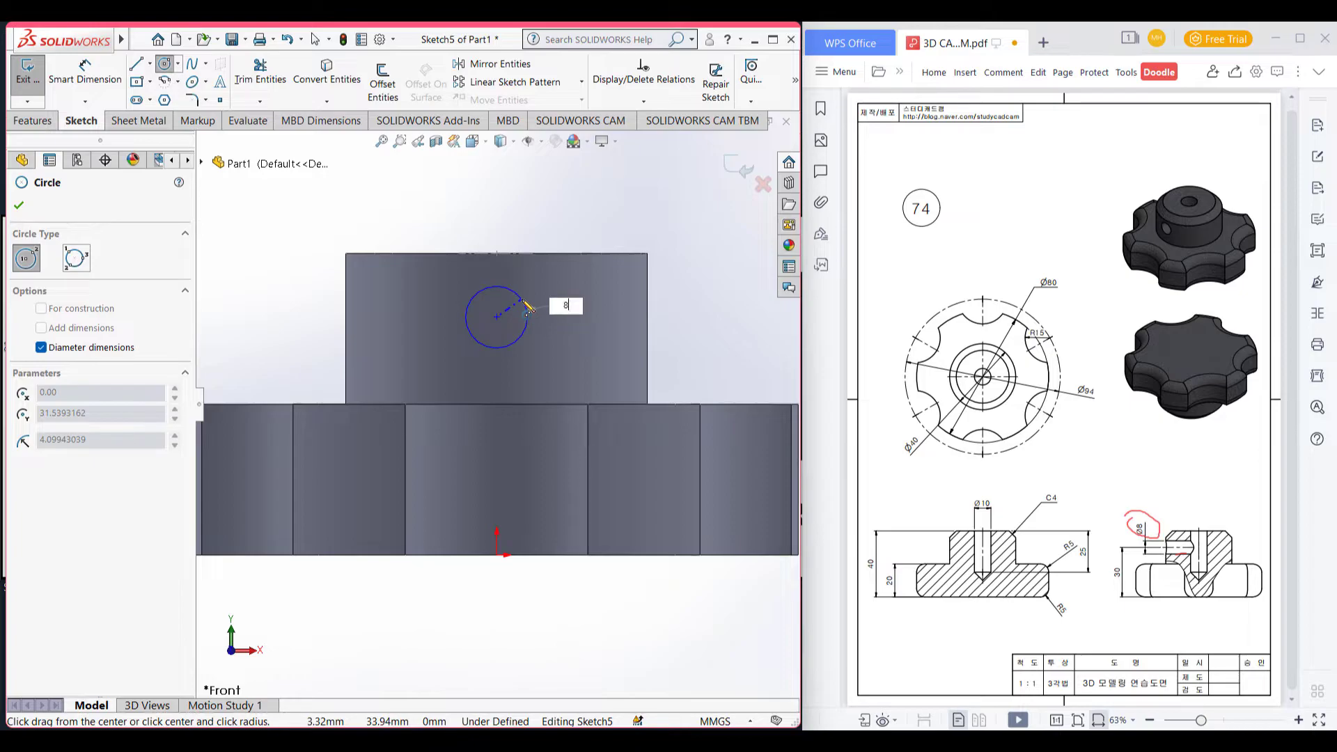
key(Return)
Circle the 30 mm height on the reference drawing and dimension the 8 mm circle 30 mm above the base's bottom edge
drag(1123, 563, 1113, 582)
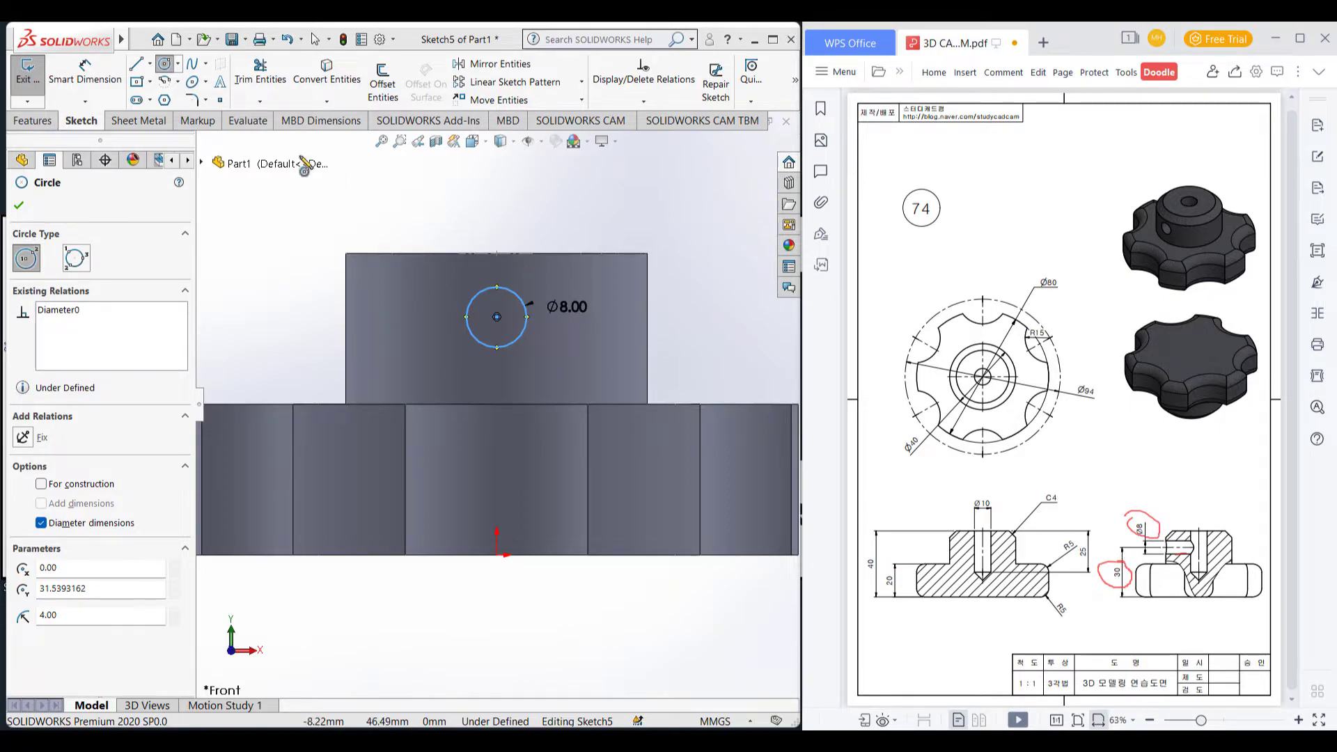
click(96, 81)
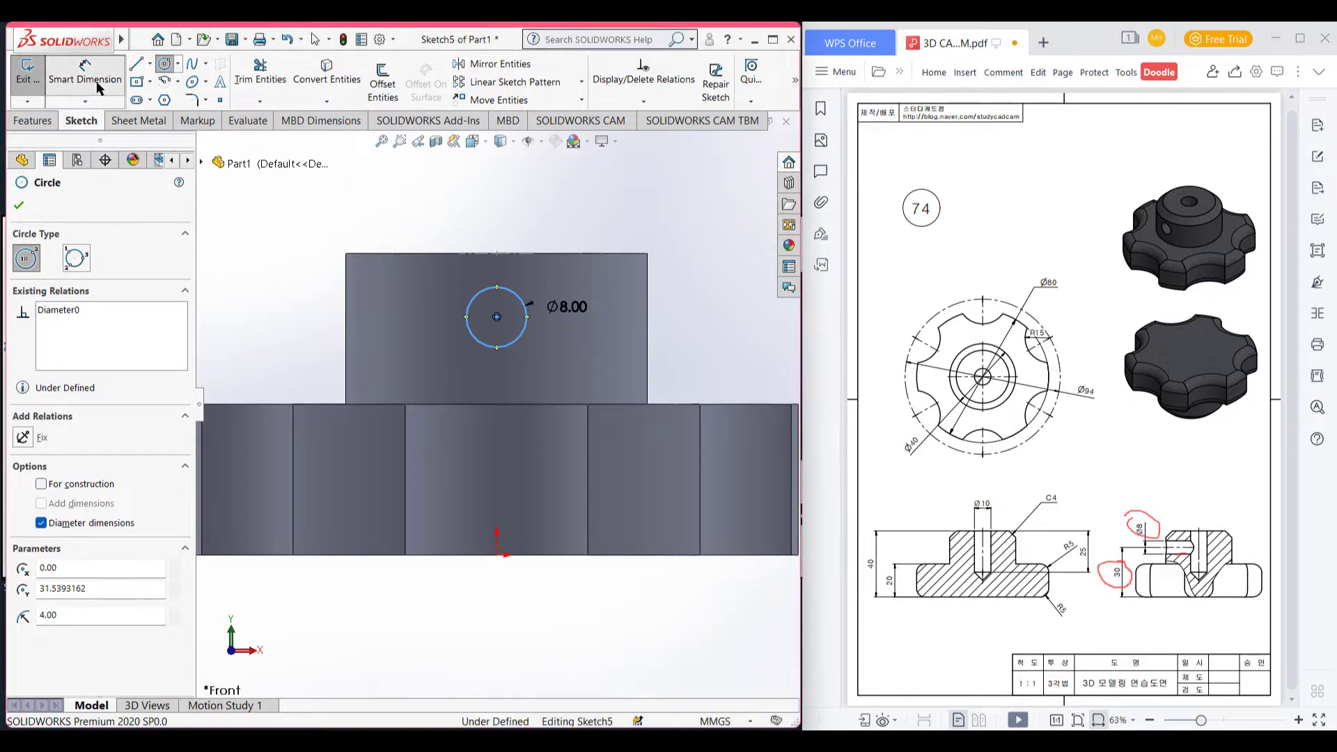
click(515, 343)
click(530, 555)
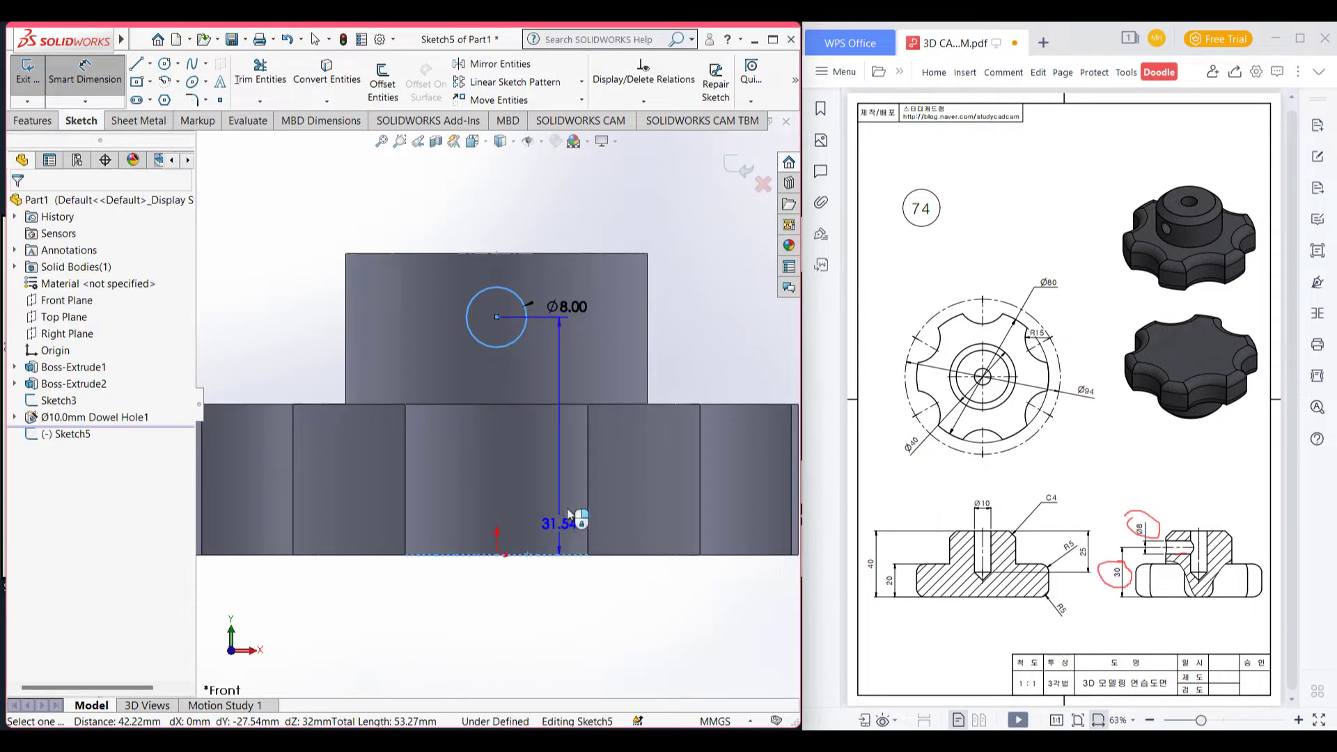
click(694, 361)
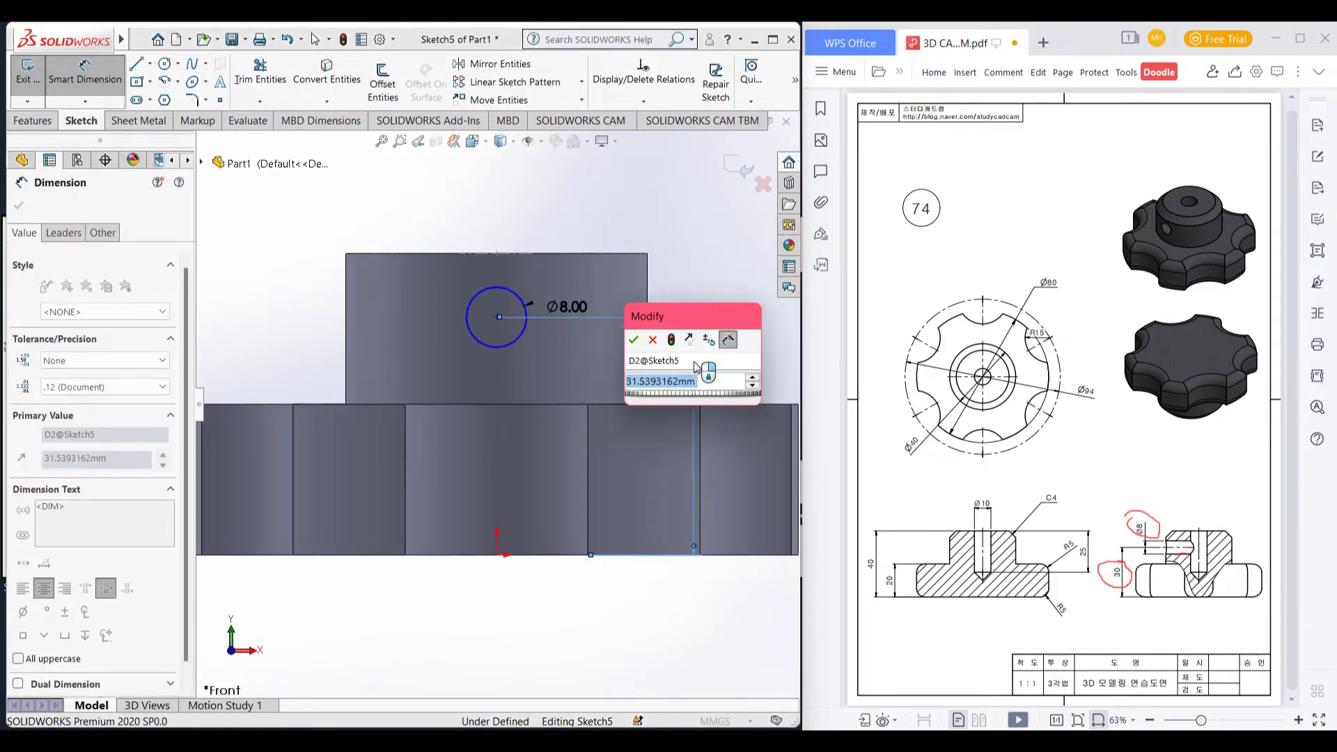
key(Escape)
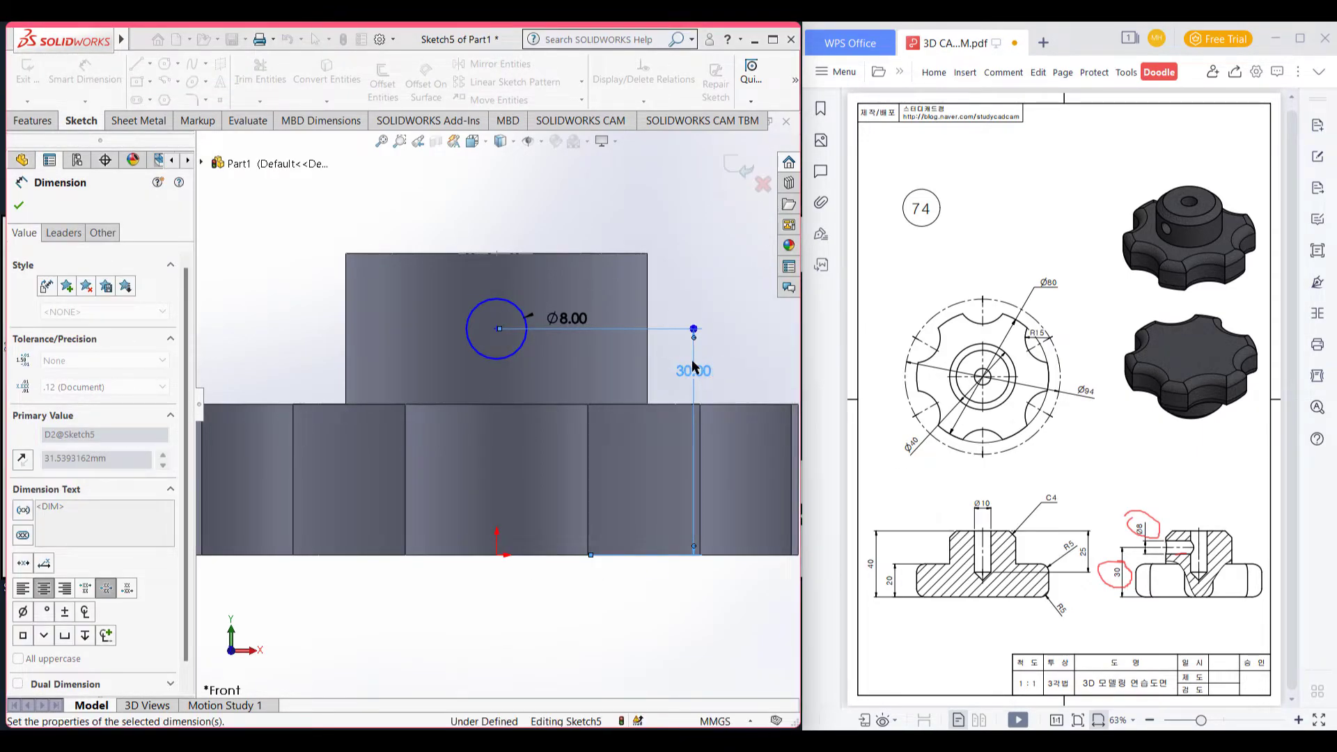
Extrude-cut the 8 mm circle from the Front Plane outward through the front side of the hub
key(ctrl+7)
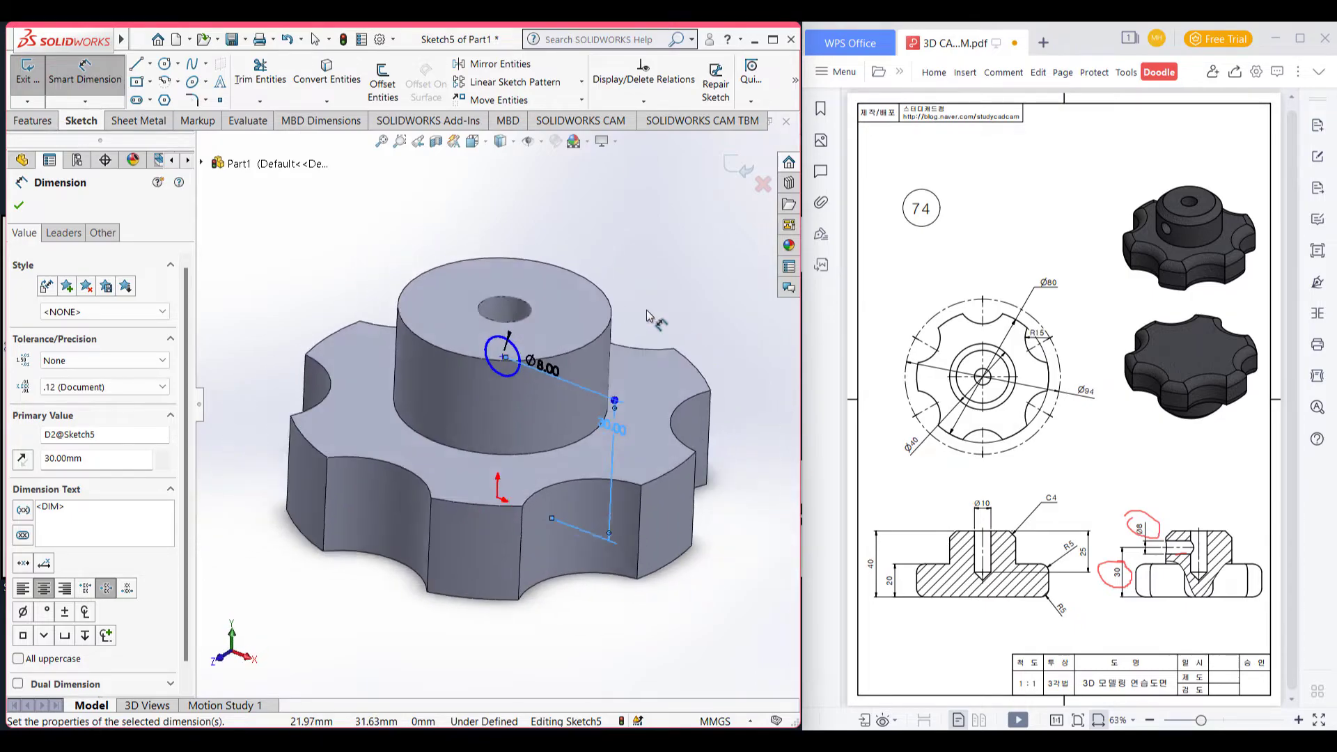
click(32, 119)
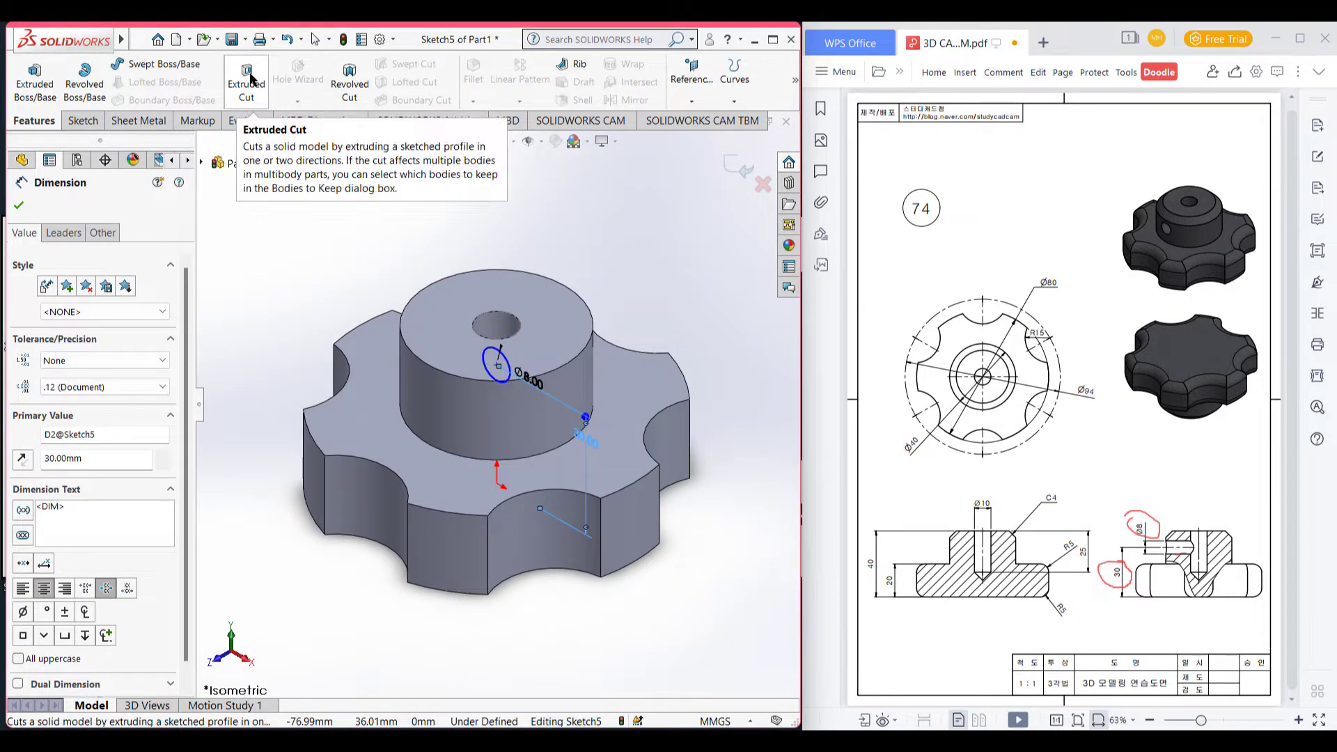
click(249, 78)
mouse_move(575, 319)
mouse_down()
mouse_move(284, 474)
mouse_move(218, 442)
mouse_up()
click(19, 204)
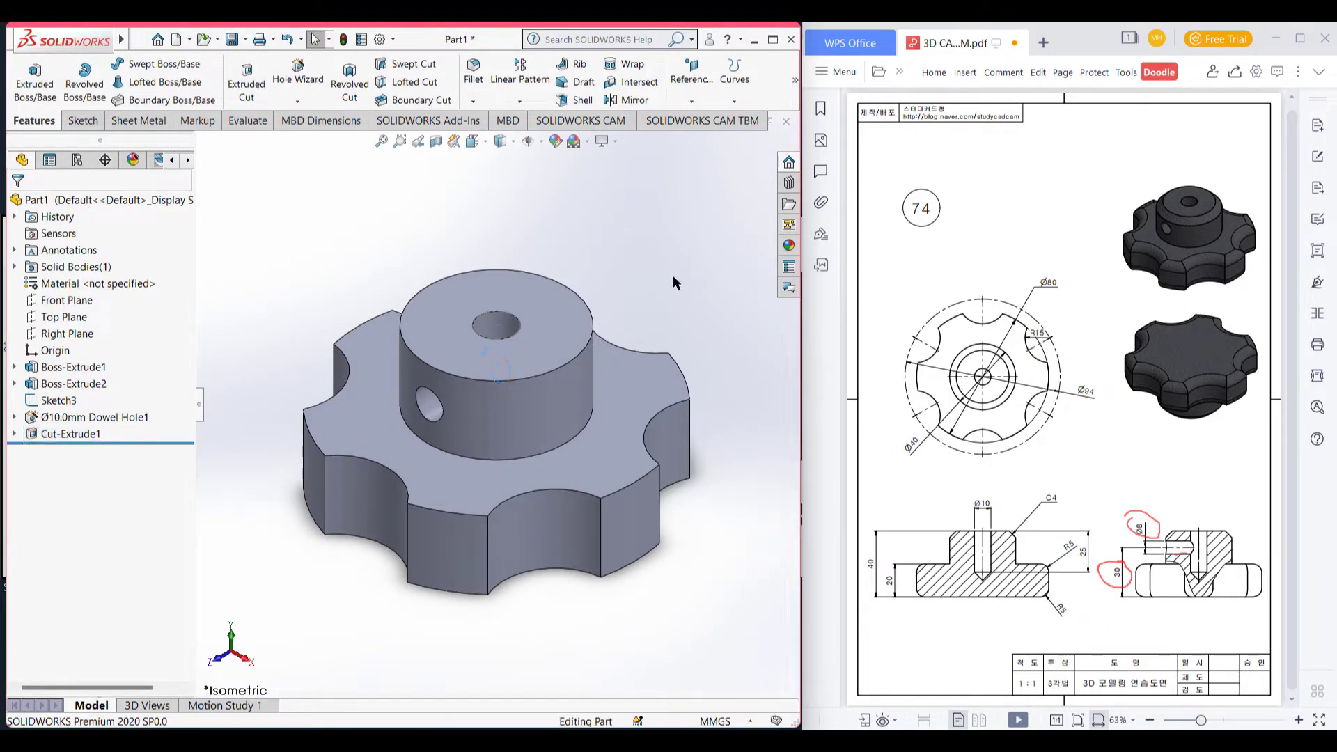
Inspect the cross hole in a temporary Right Plane section and circle the matching section view on the reference drawing
click(435, 143)
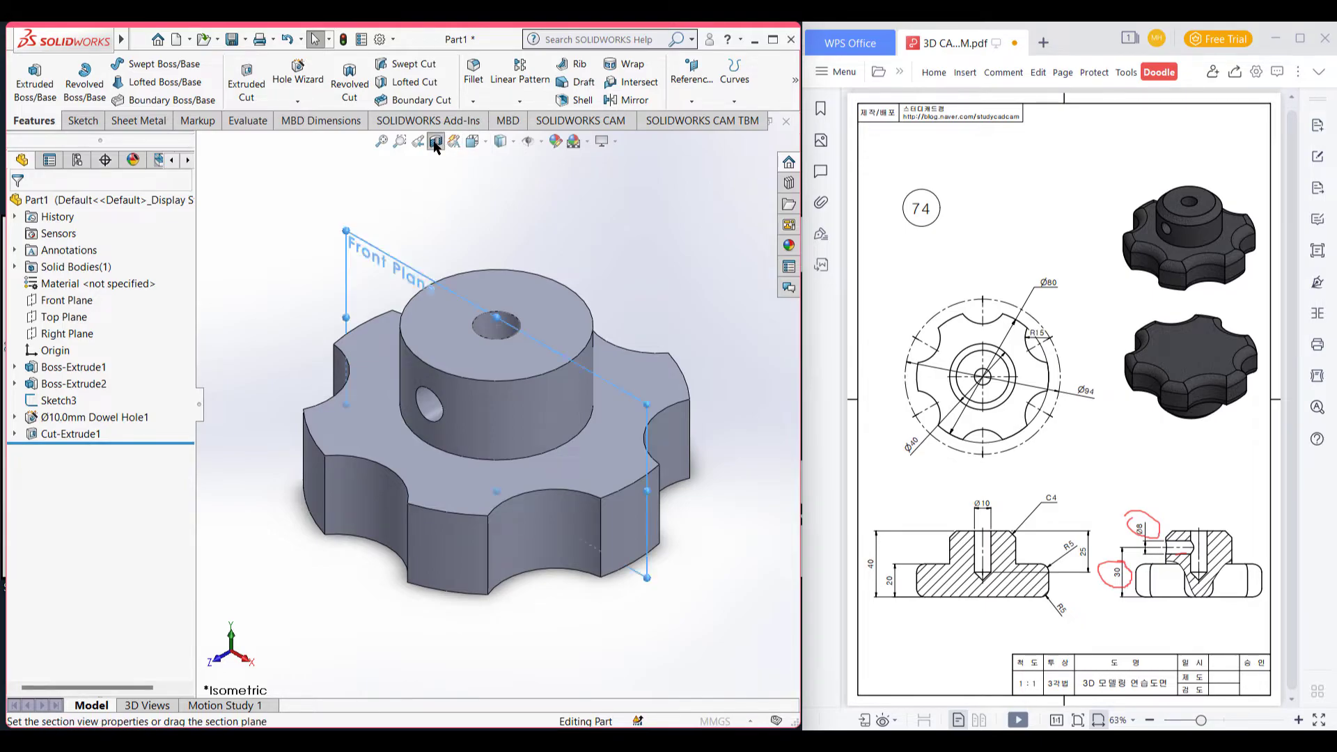
click(91, 505)
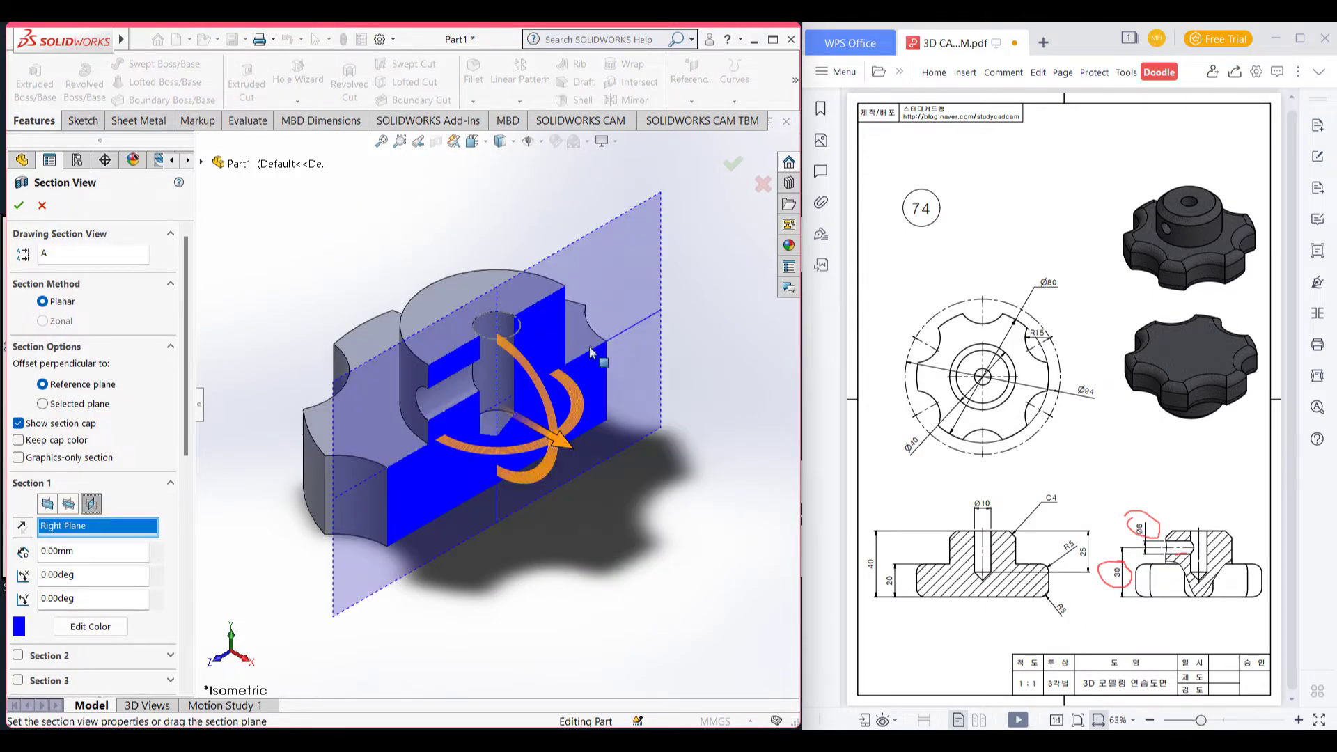
mouse_move(1203, 512)
mouse_down()
mouse_move(1247, 578)
mouse_move(1229, 530)
mouse_up()
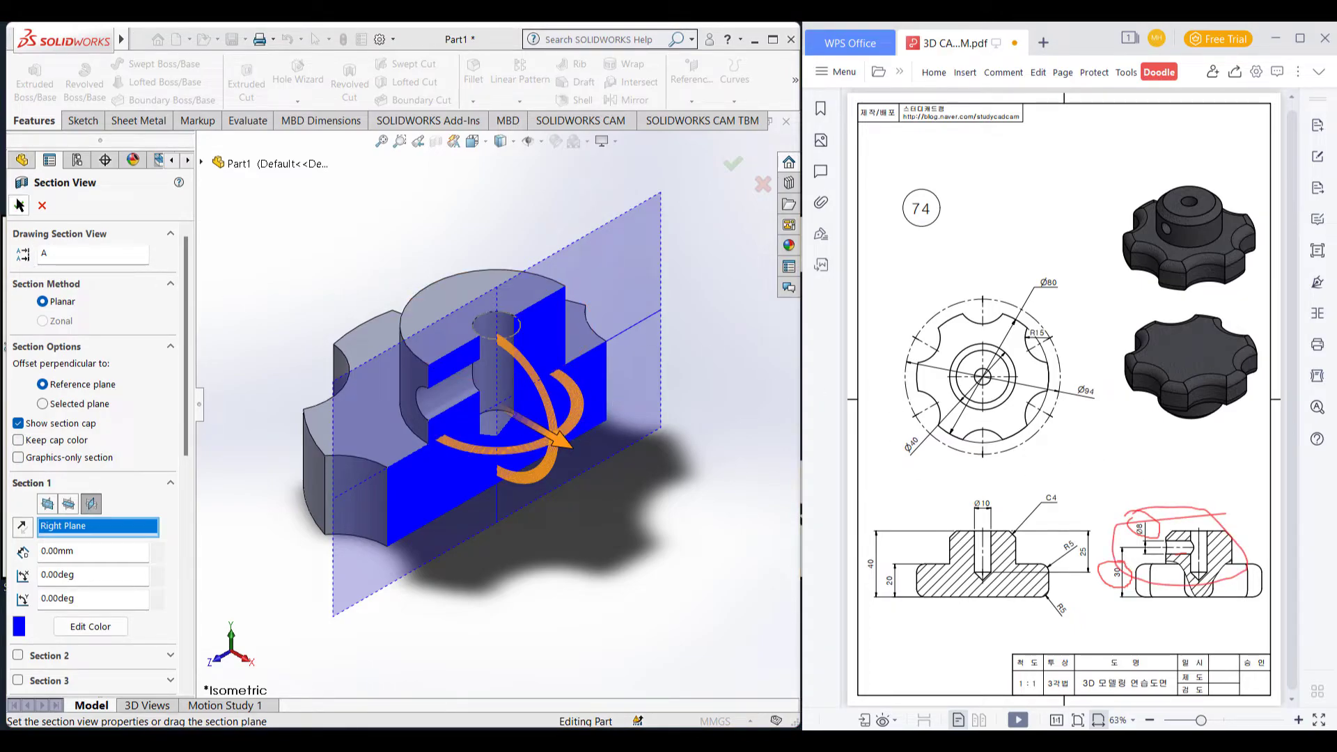
click(42, 205)
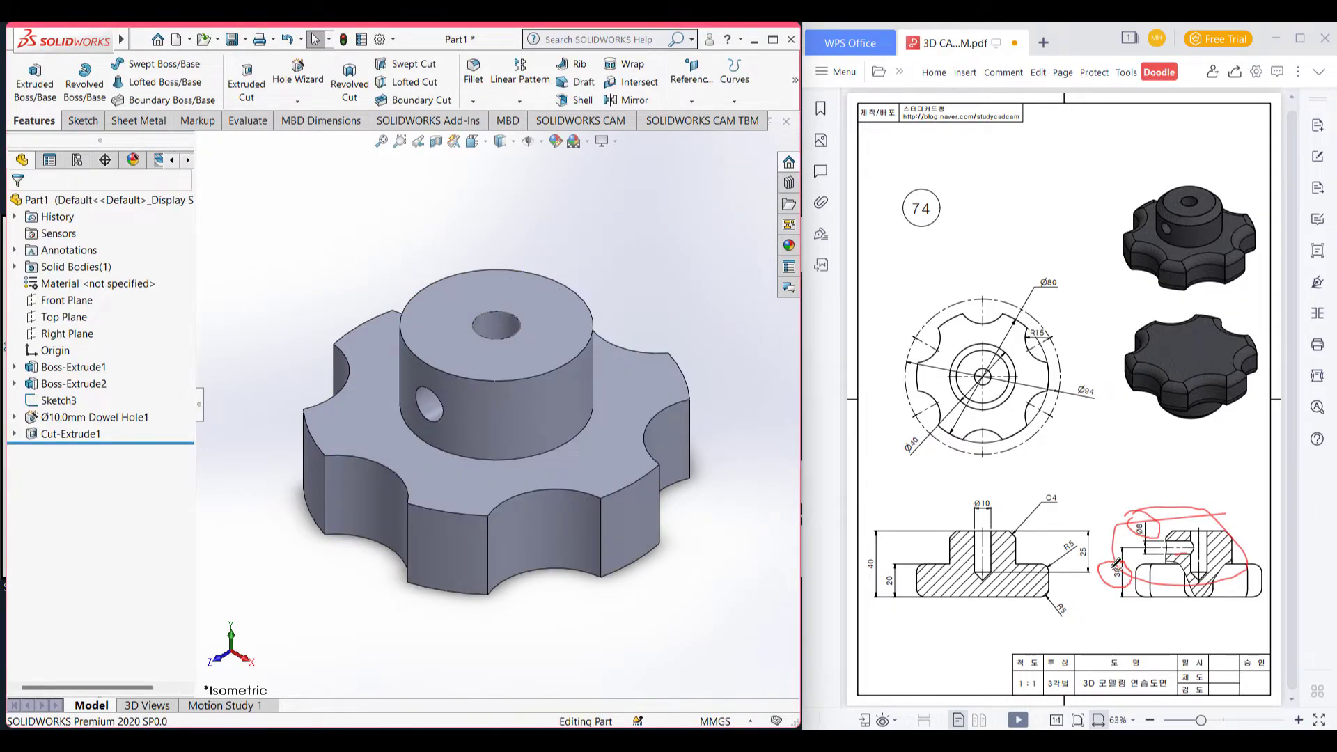
Circle the C4 callout on the reference drawing and chamfer the hub's upper outer edge 4 mm at 45°
mouse_move(1071, 486)
mouse_down()
mouse_move(1033, 498)
mouse_move(1071, 485)
mouse_up()
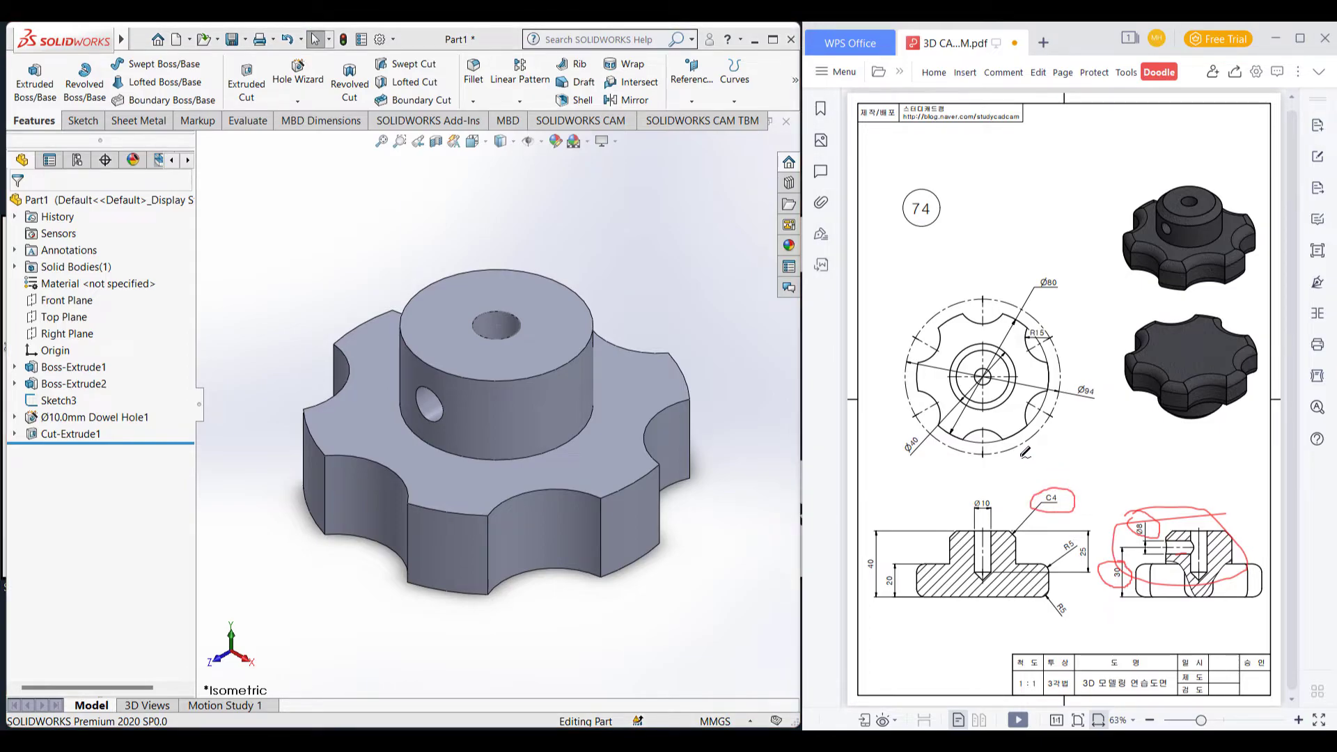
click(473, 101)
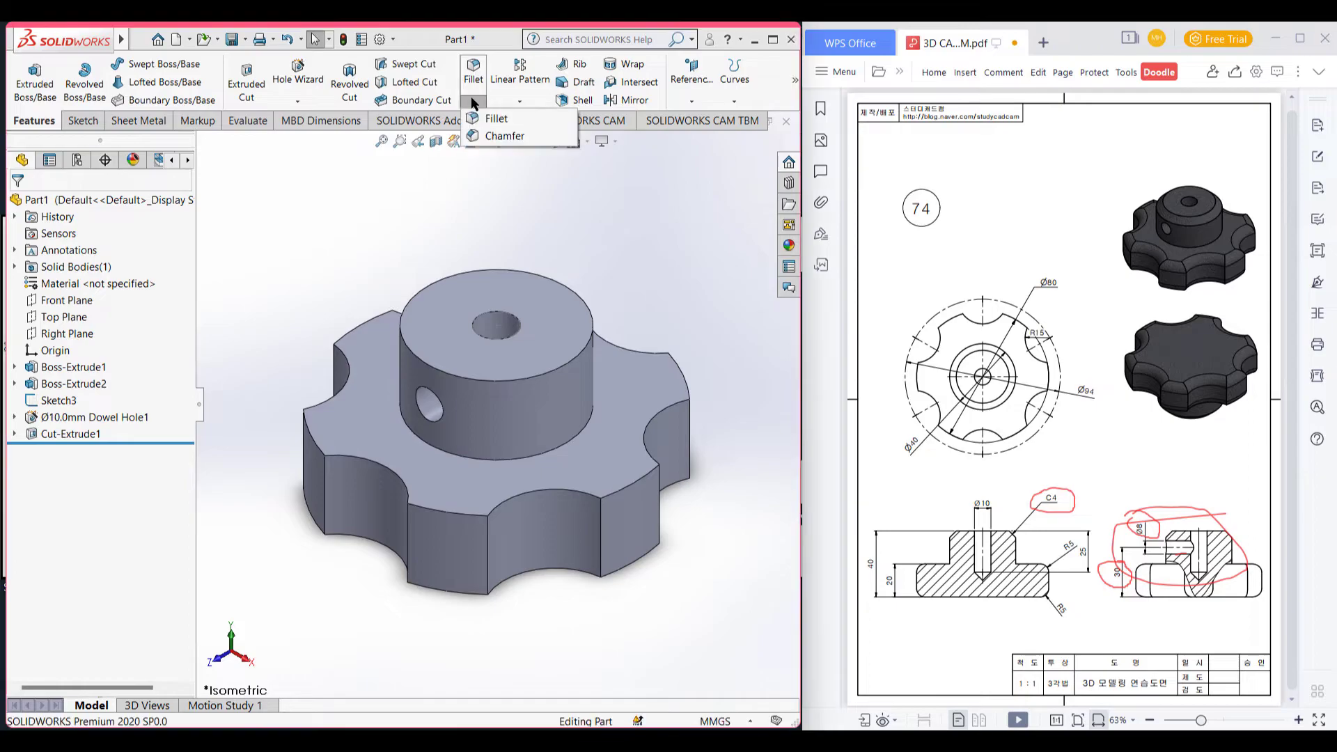
click(483, 137)
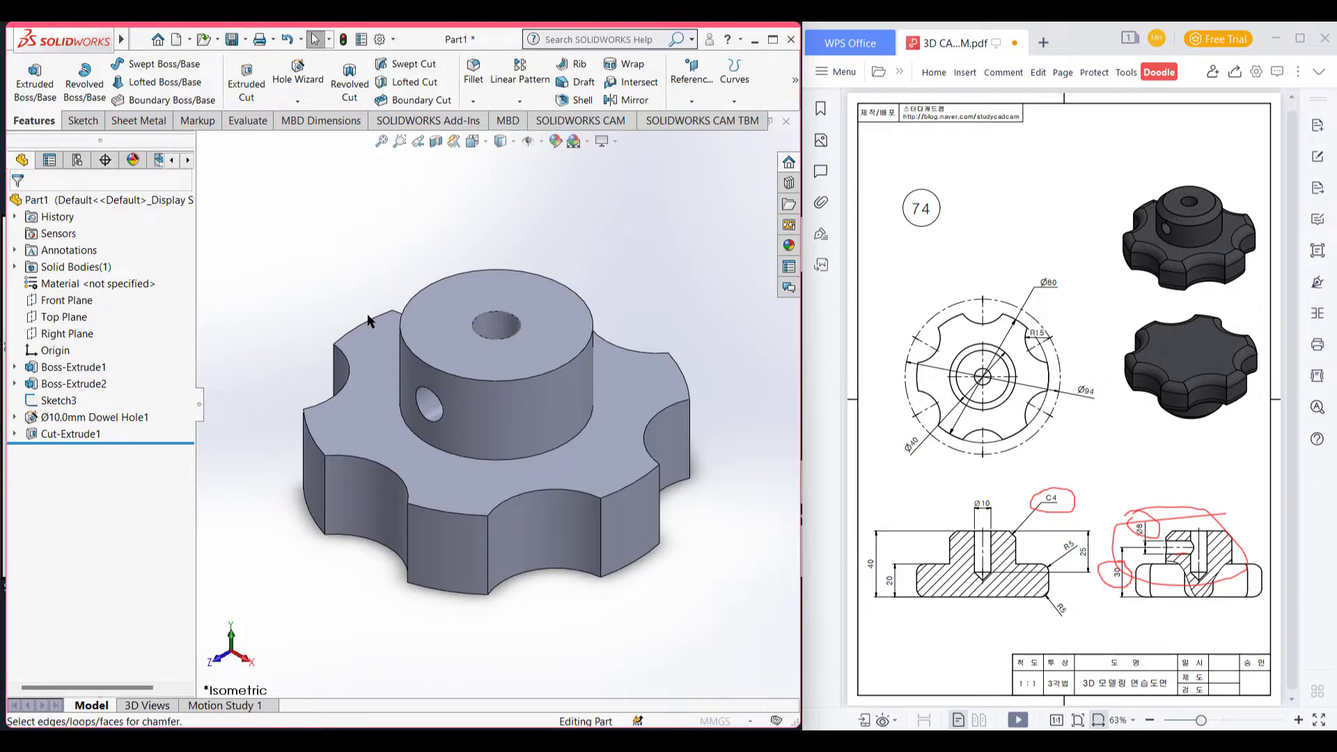
text(4)
key(Return)
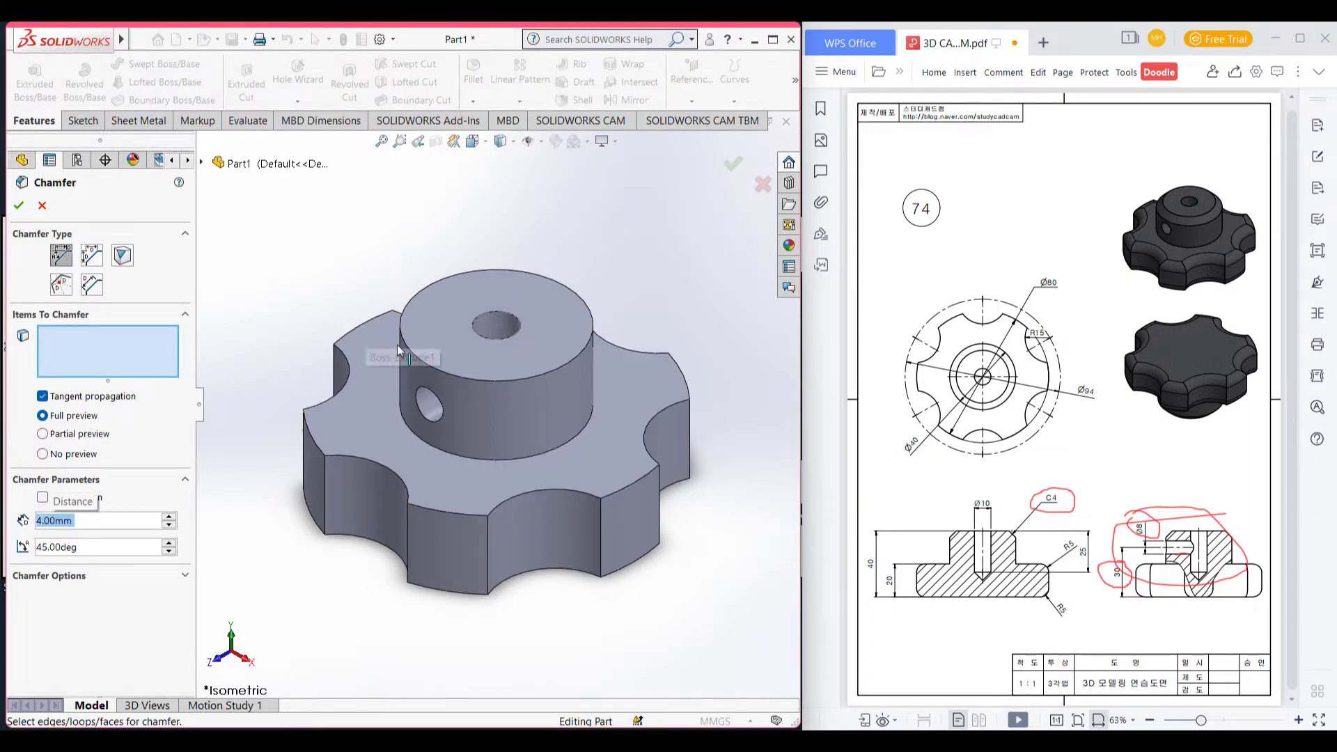
click(521, 380)
click(19, 207)
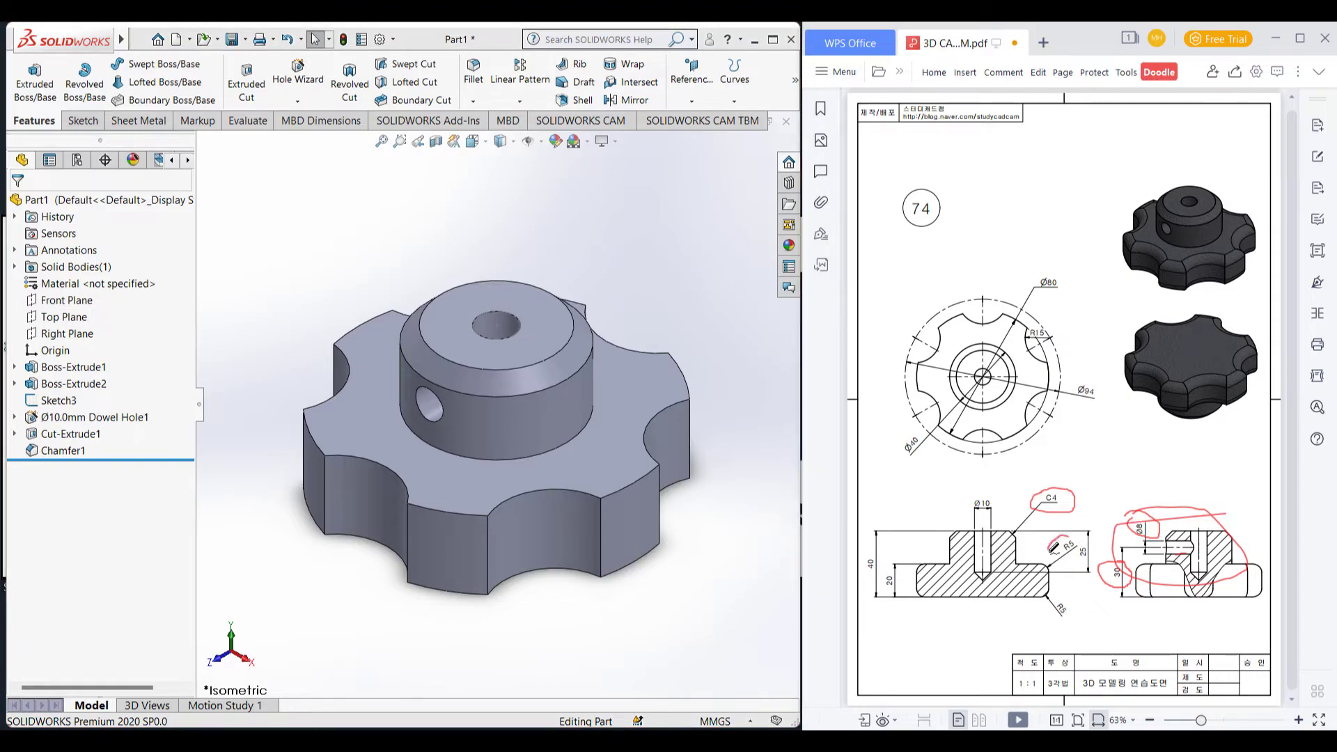
Circle the lower R5 callout on the reference drawing and set up a 5 mm fillet on four consecutive upper outline edges, starting at the front lobe
mouse_move(1054, 594)
mouse_down()
mouse_move(1070, 621)
mouse_move(1065, 595)
mouse_up()
click(471, 89)
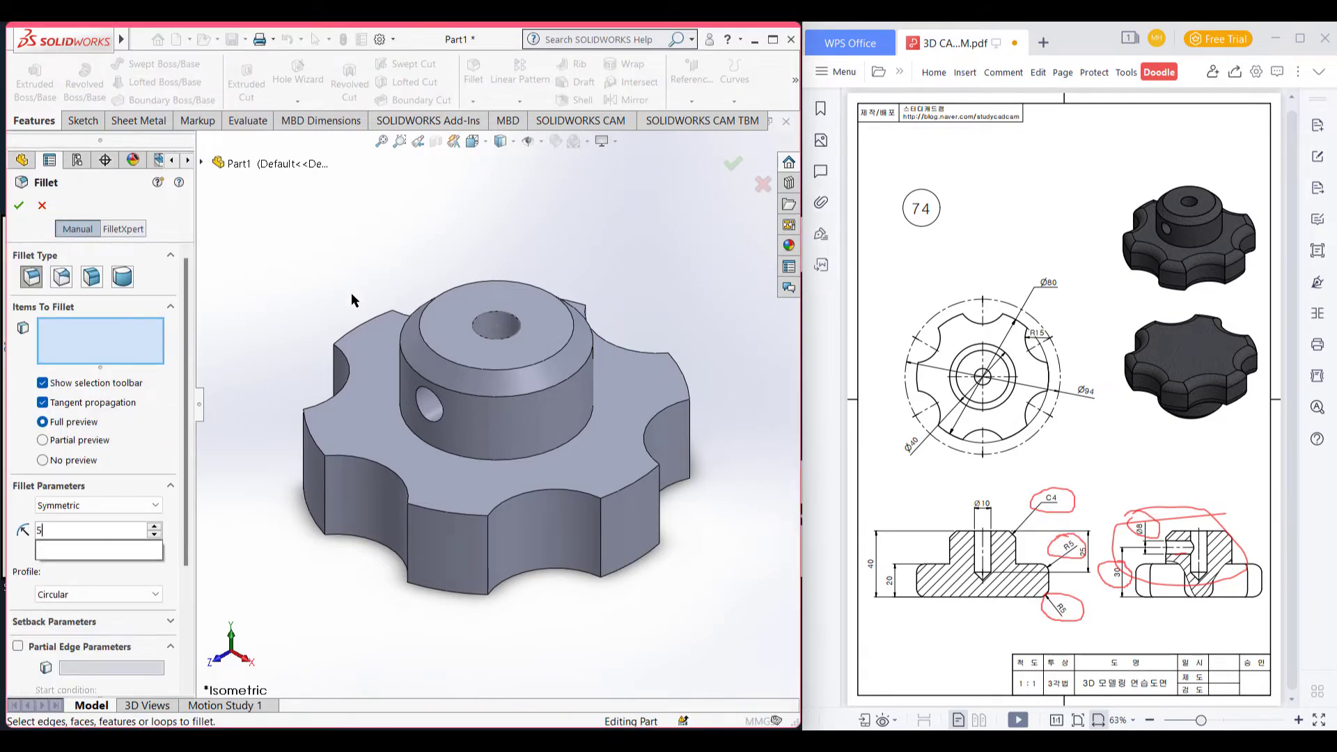
click(444, 510)
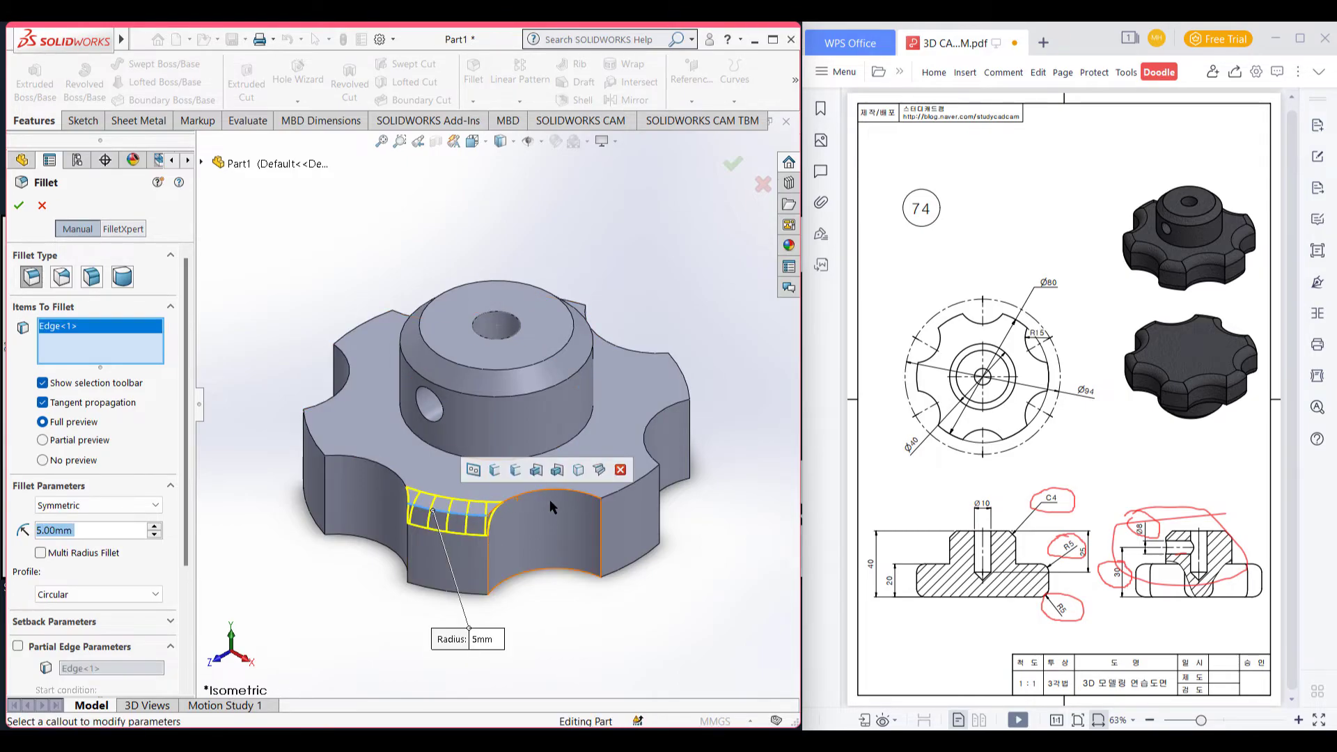
click(617, 496)
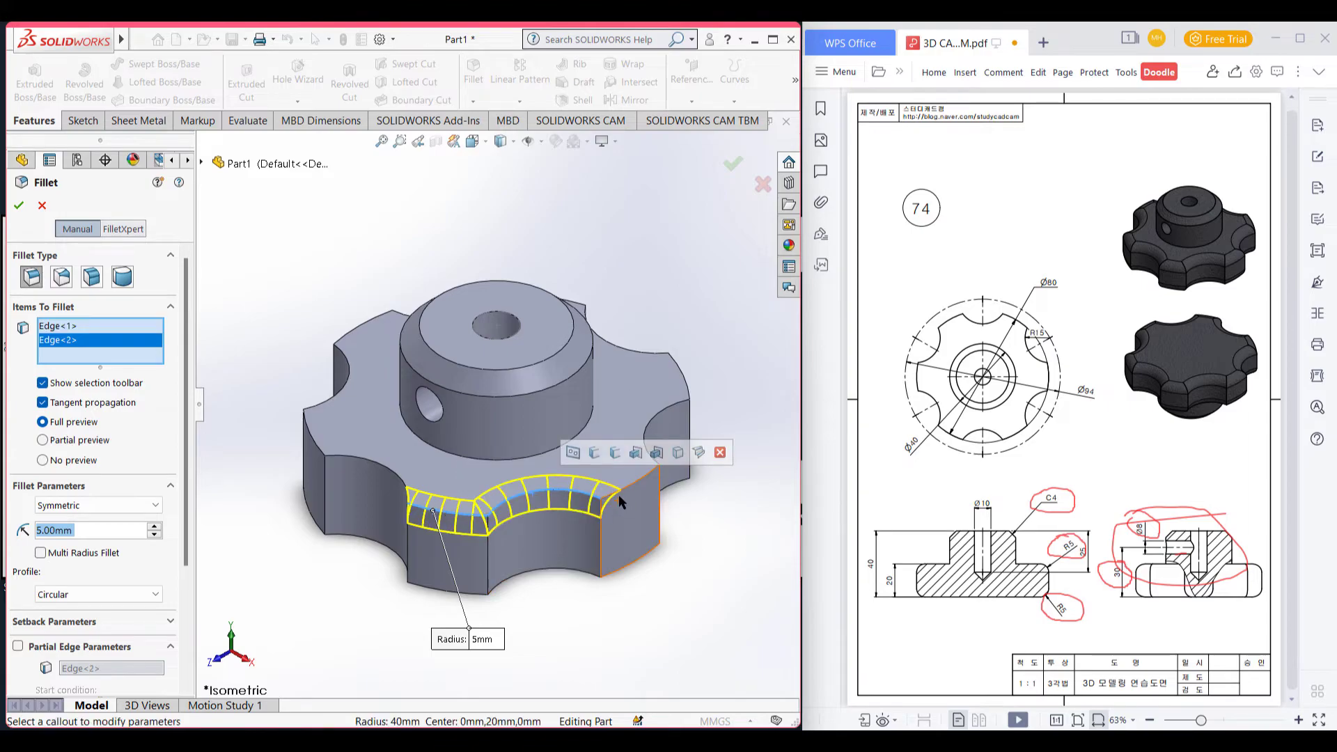
click(671, 413)
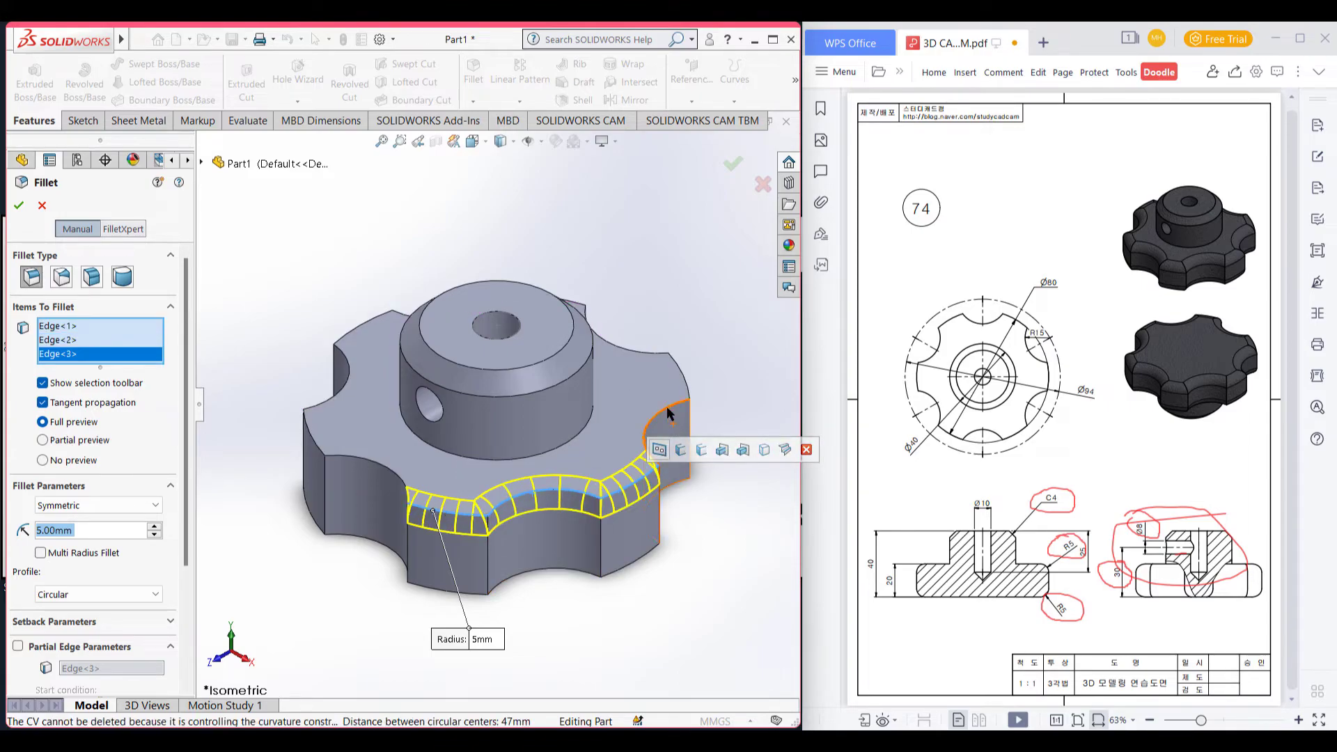
click(668, 414)
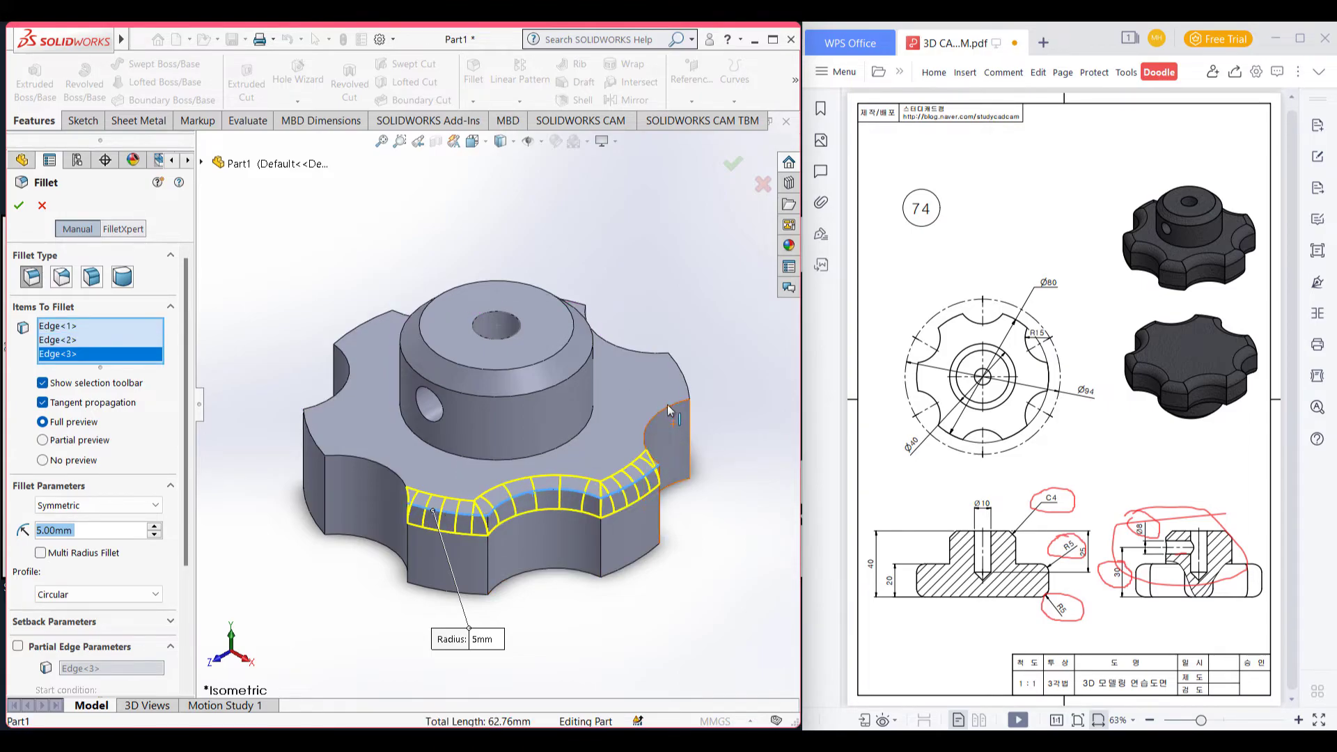
click(669, 358)
right_click(63, 387)
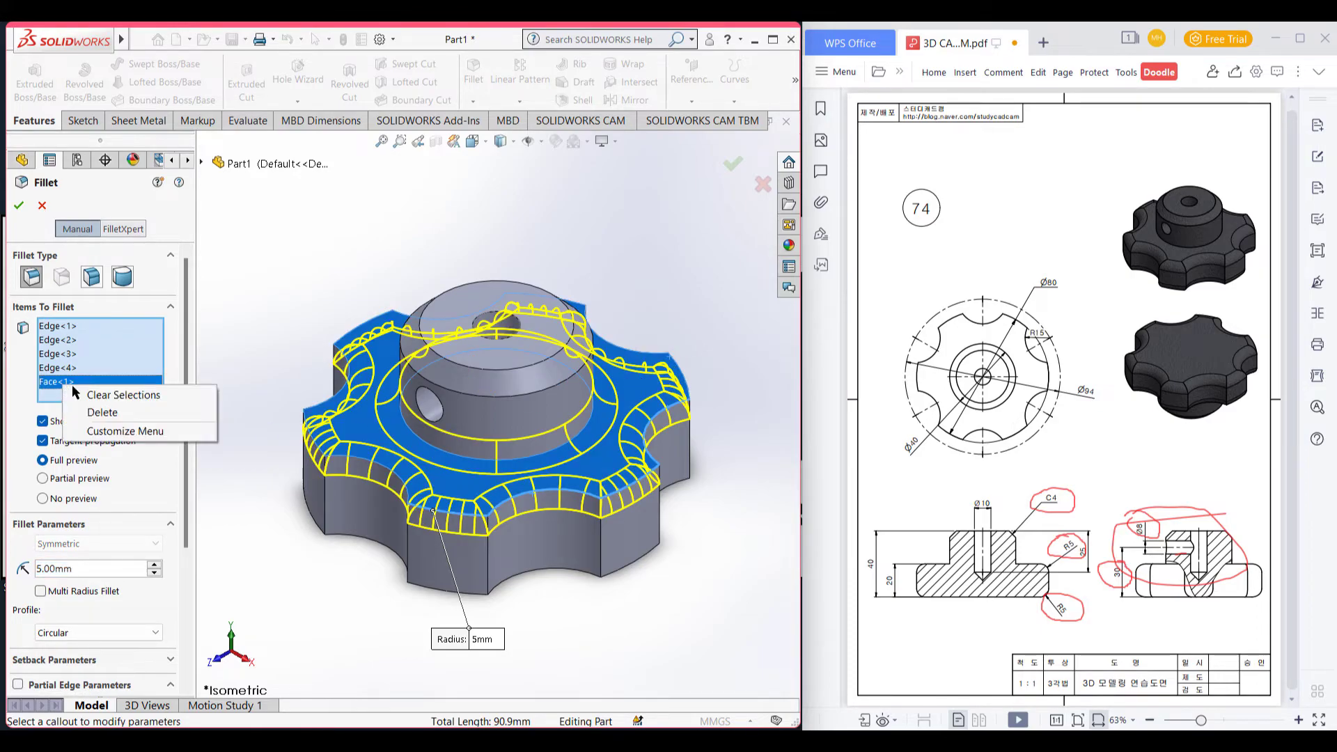
click(102, 412)
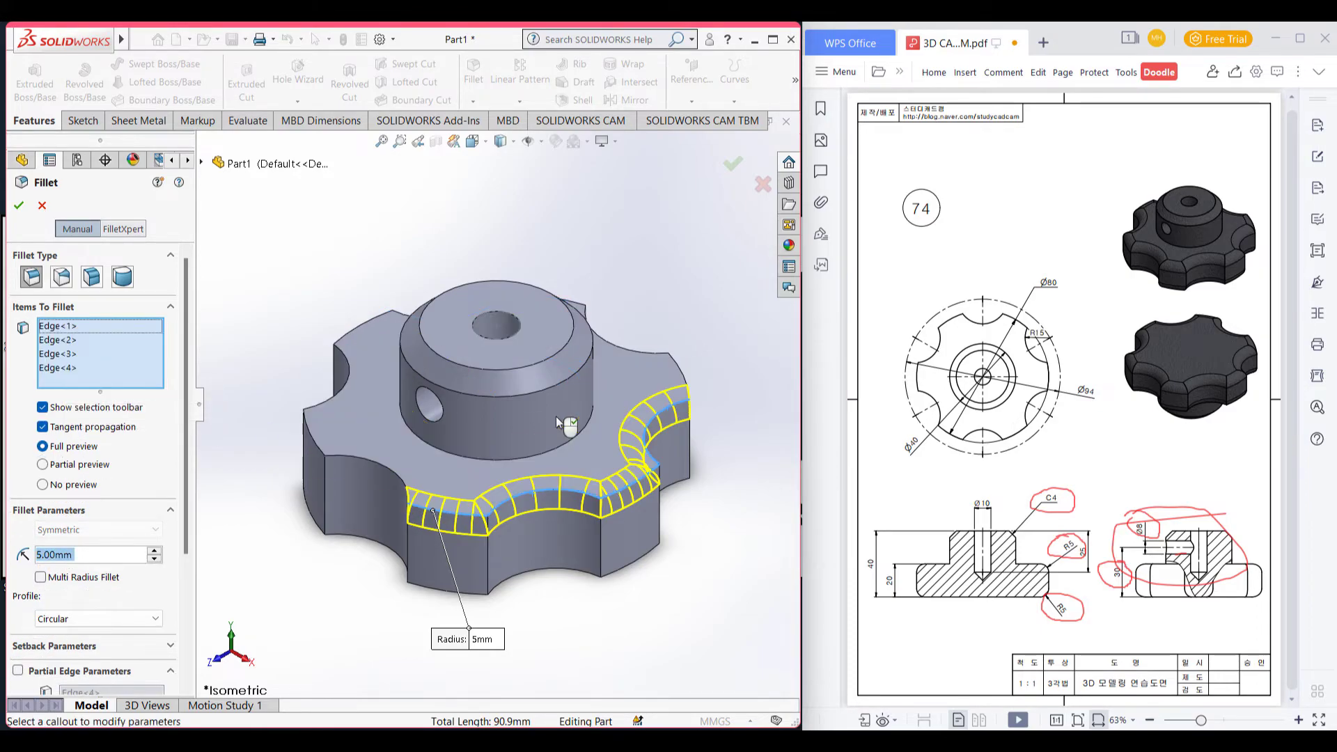
Add the remaining eight upper outline edges of the notched base to the 5 mm fillet
click(672, 362)
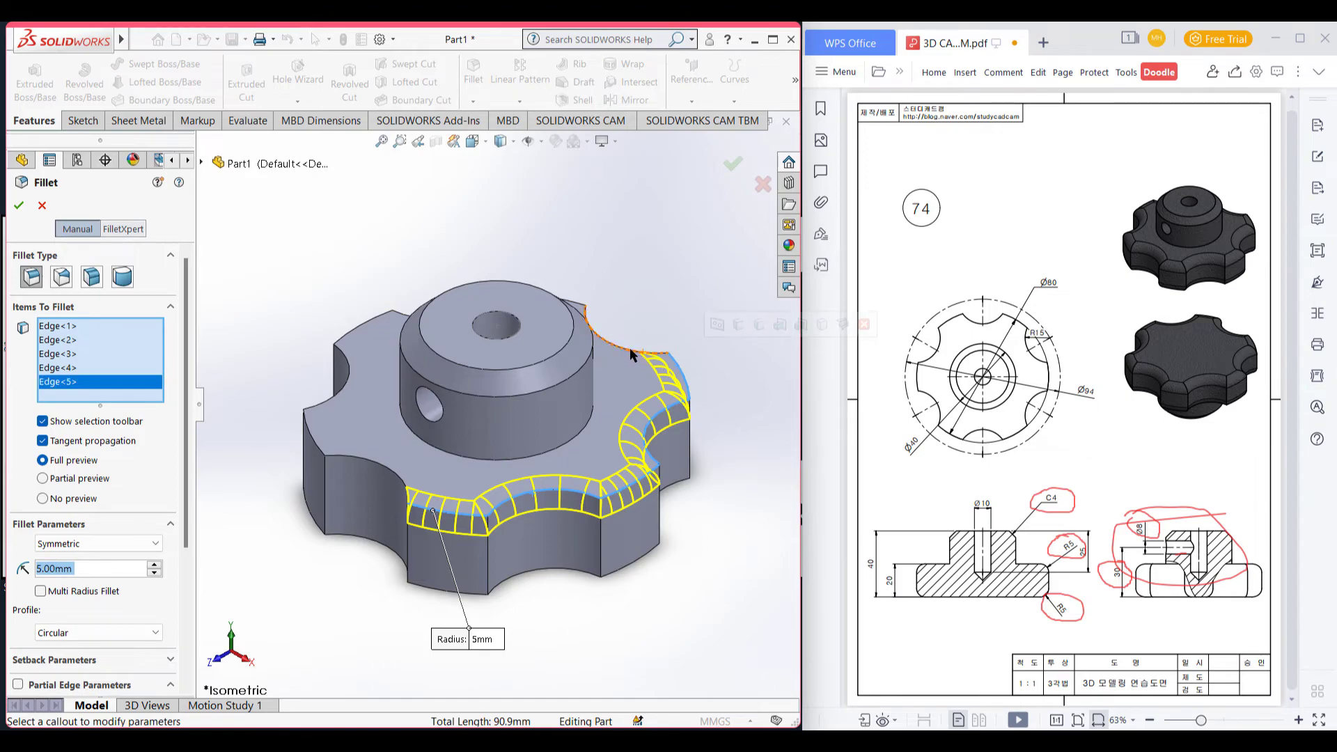
click(629, 349)
middle_drag(630, 235, 586, 244)
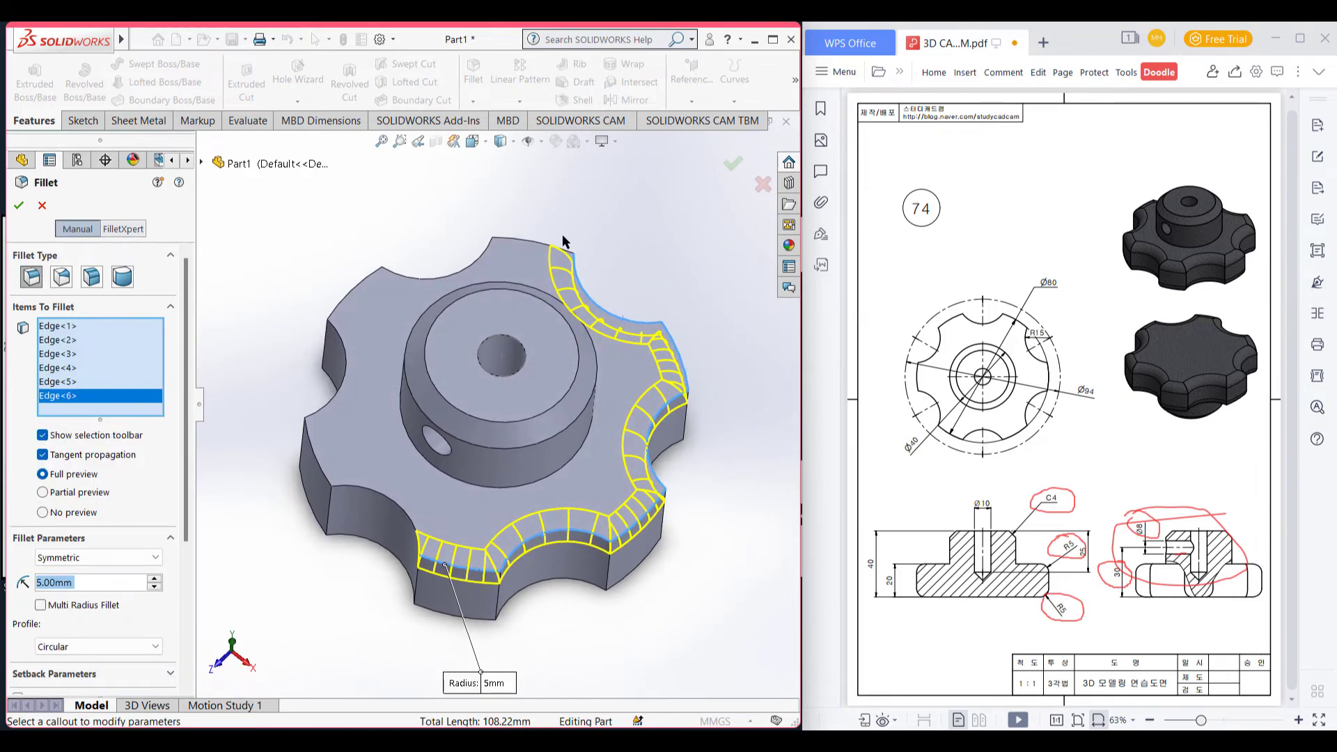
click(528, 239)
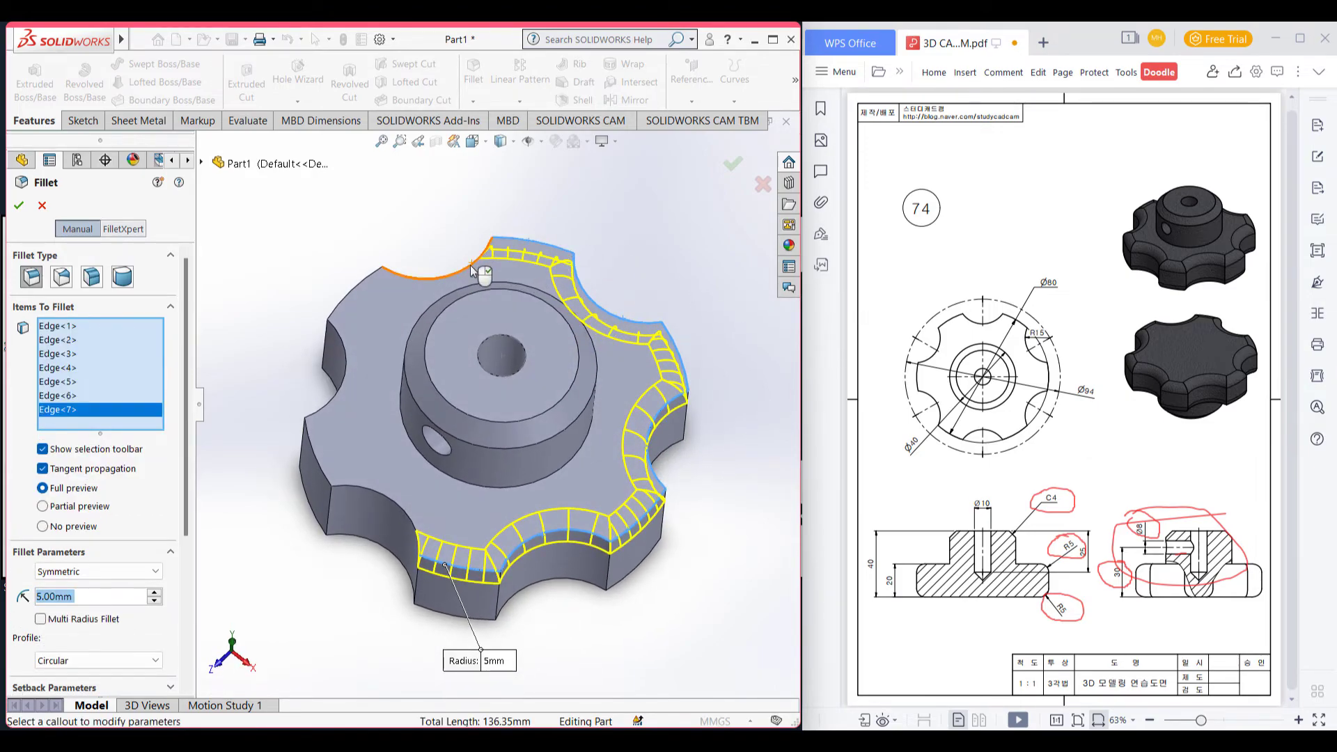
click(433, 280)
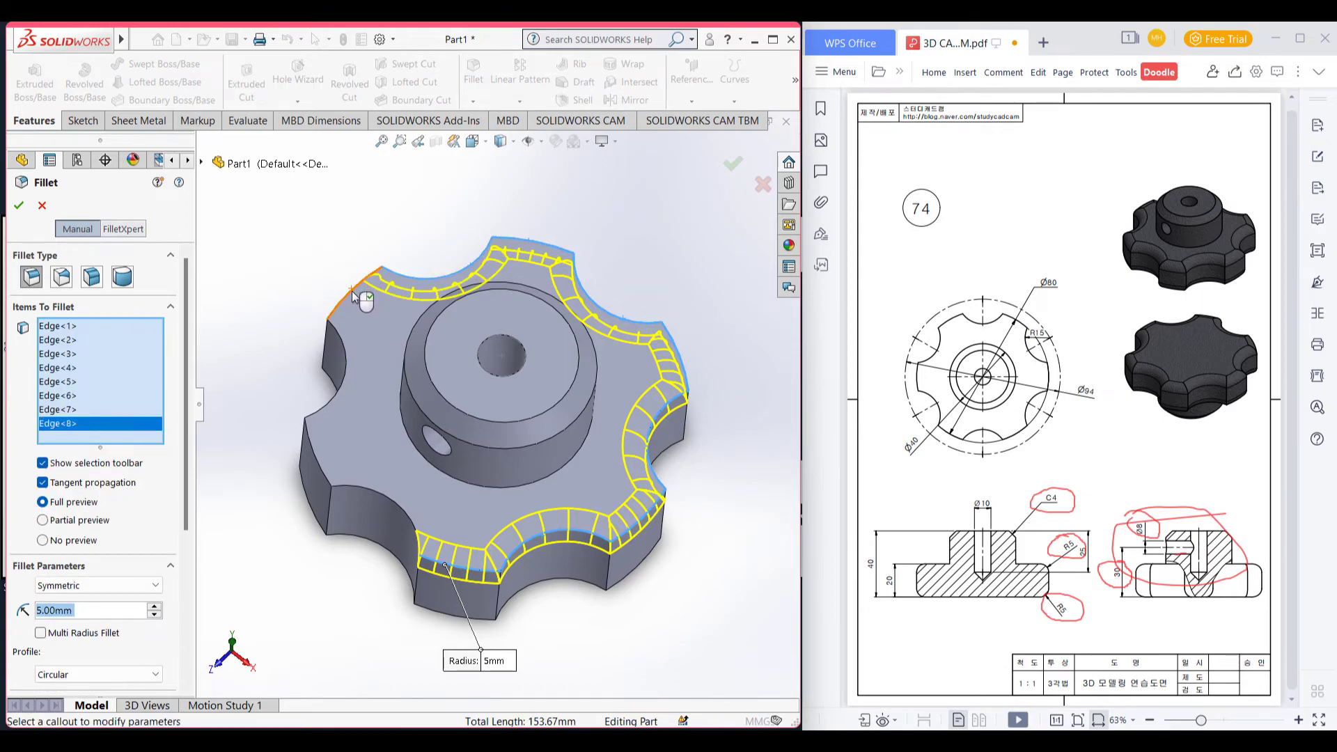
click(352, 293)
click(349, 362)
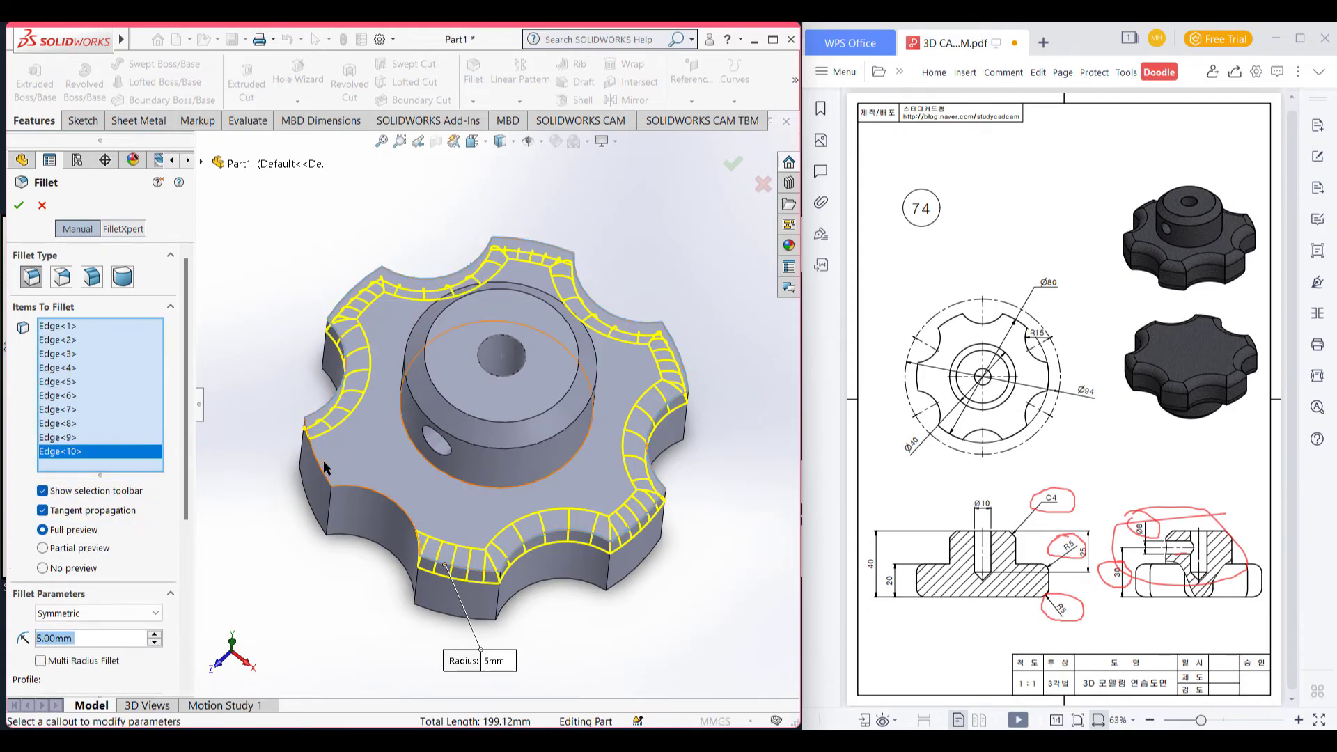
click(340, 479)
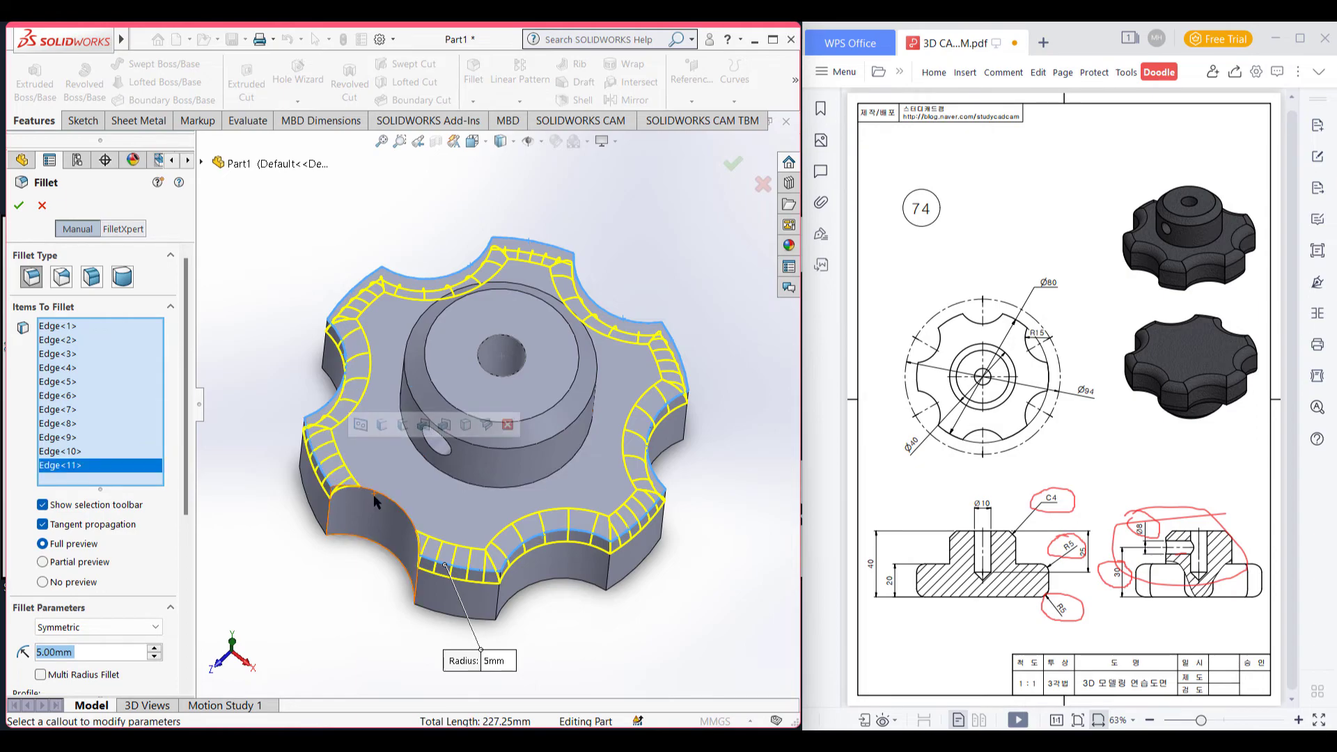
click(371, 492)
Add the base's bottom face to the 5 mm fillet, create it, and return to the isometric view
middle_drag(293, 390, 293, 265)
click(408, 497)
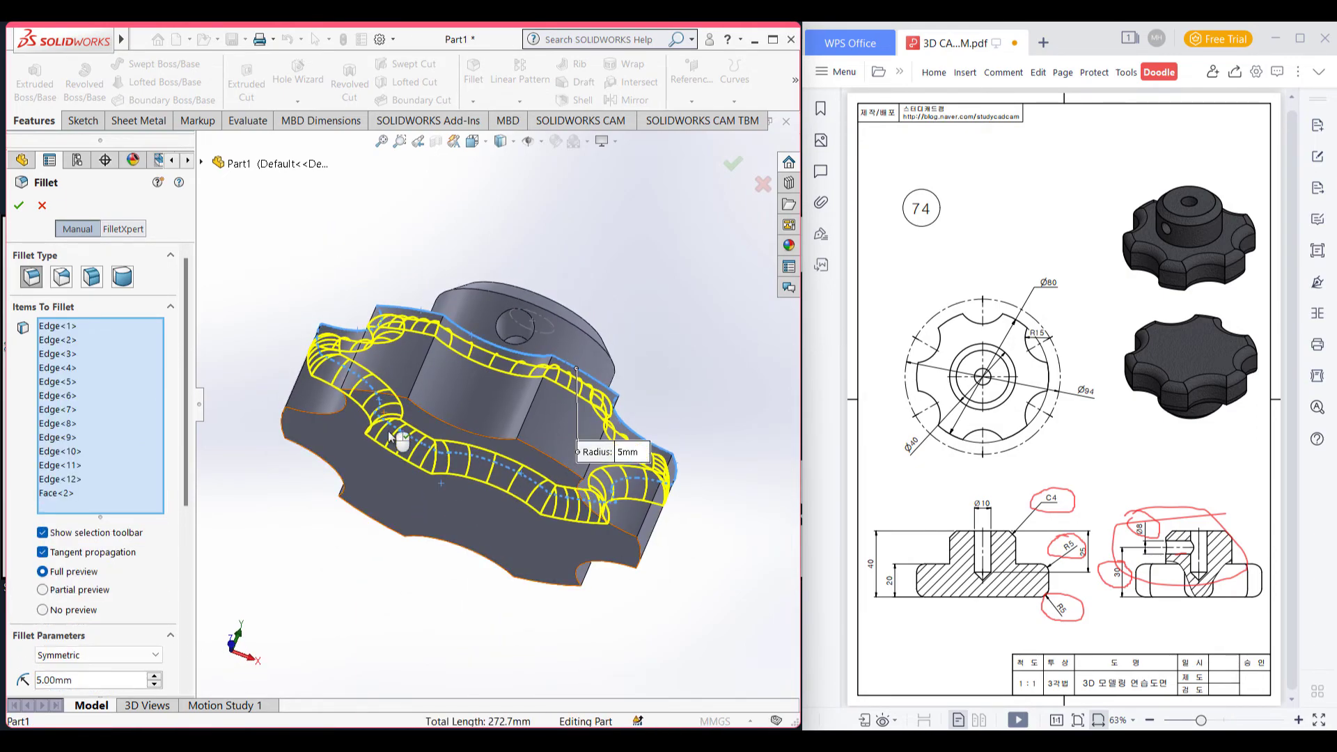
key(Return)
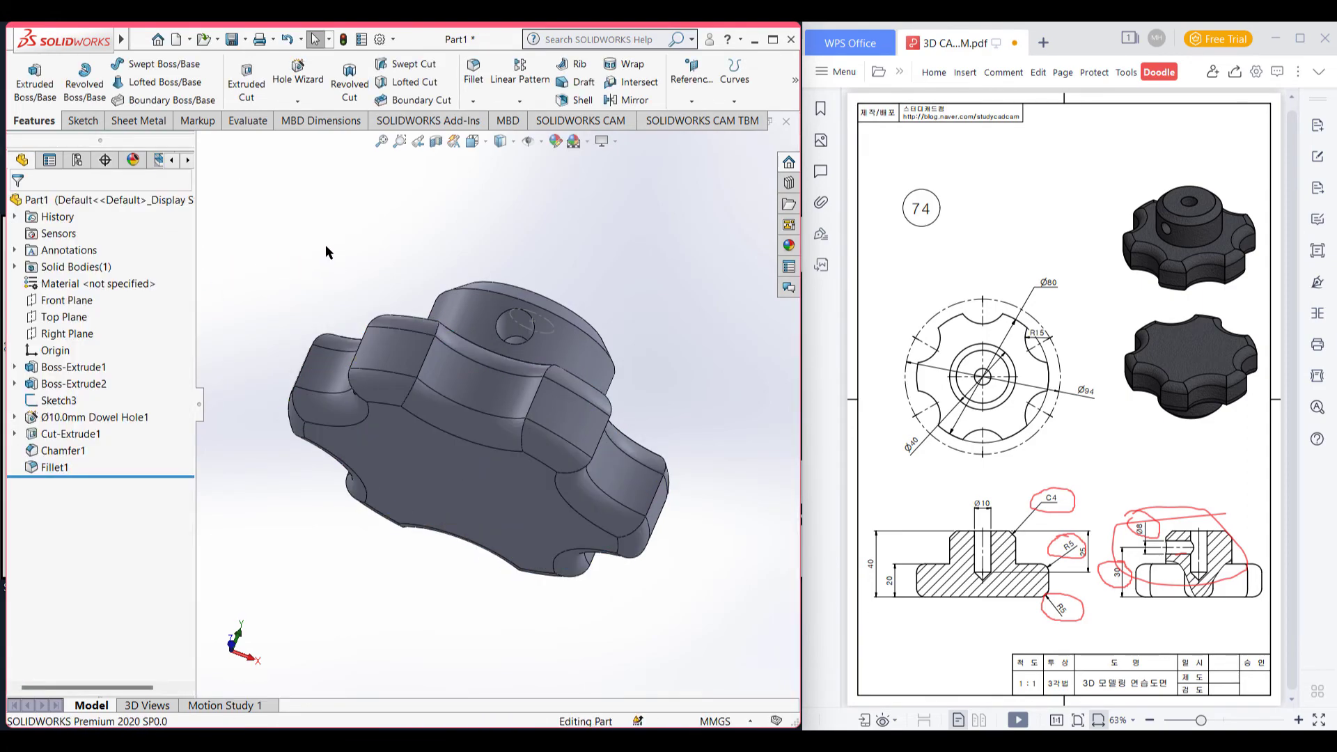
key(ctrl+7)
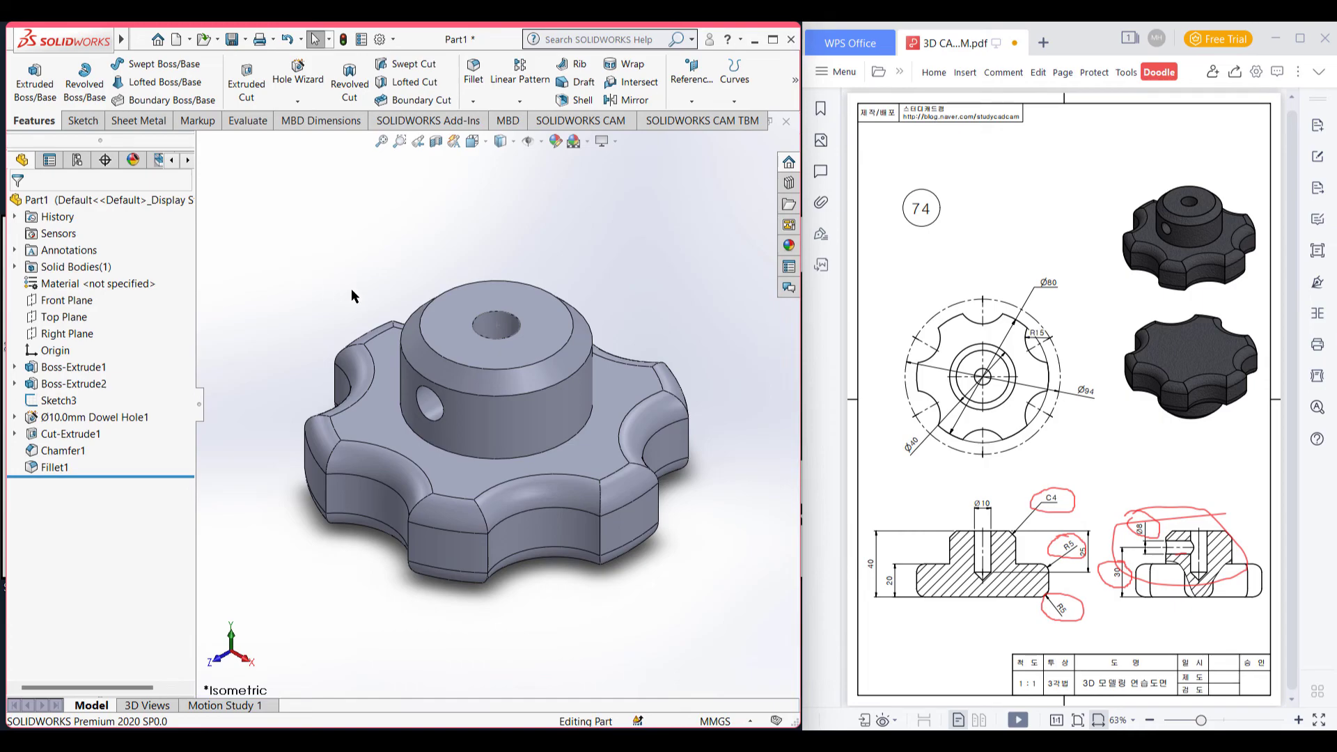